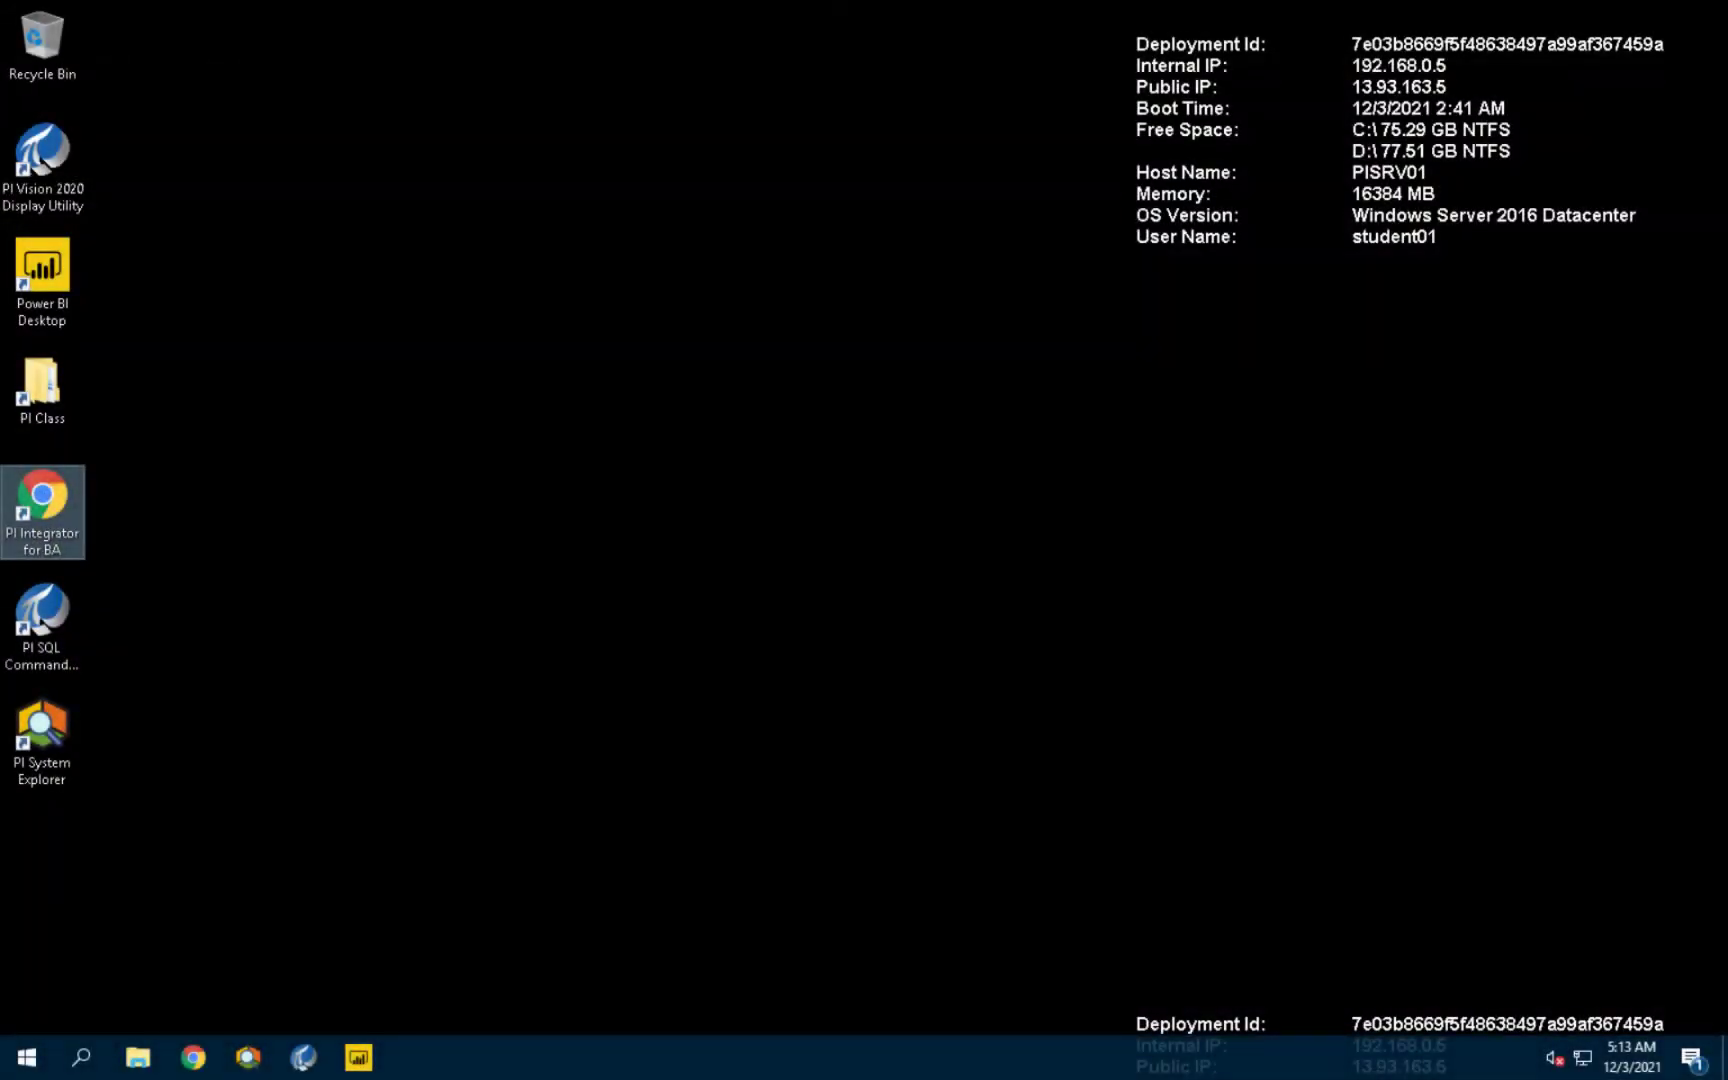
Step: Launch Chrome and load the PI Integrator for BA My Views page
{"action": "left_click", "coordinate": [195, 1058]}
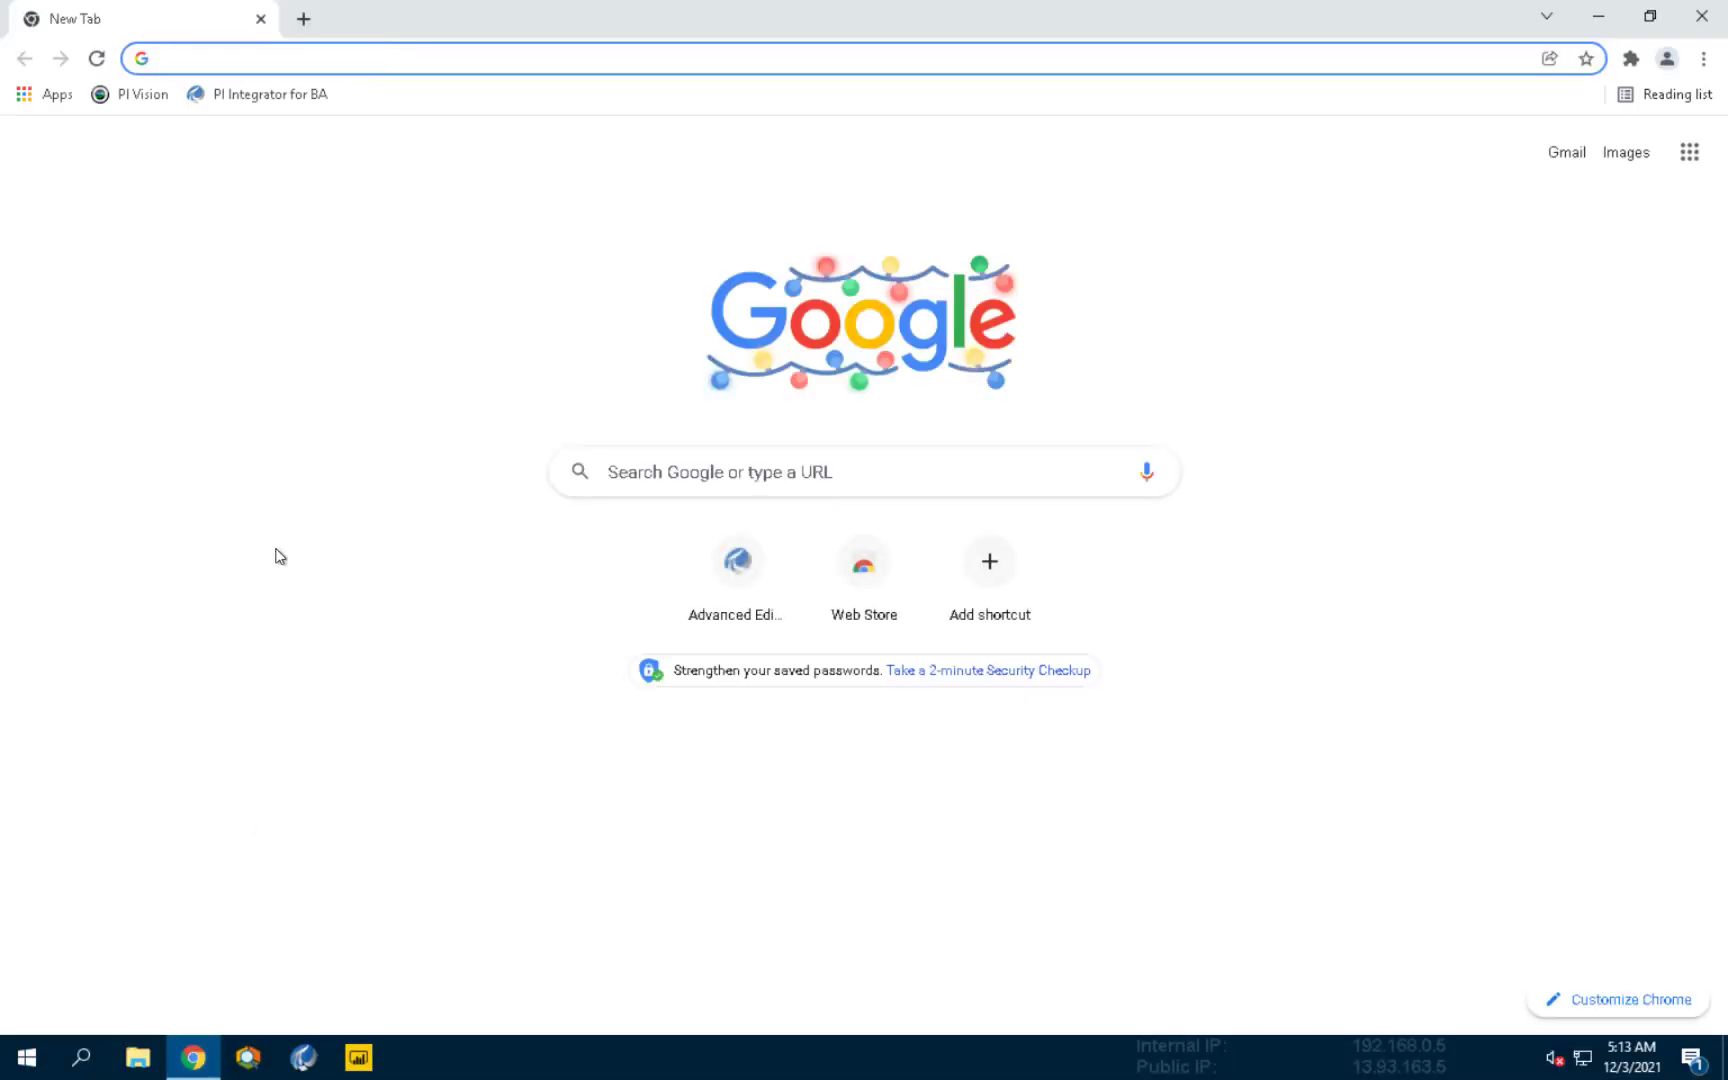
{"action": "left_click", "coordinate": [268, 100]}
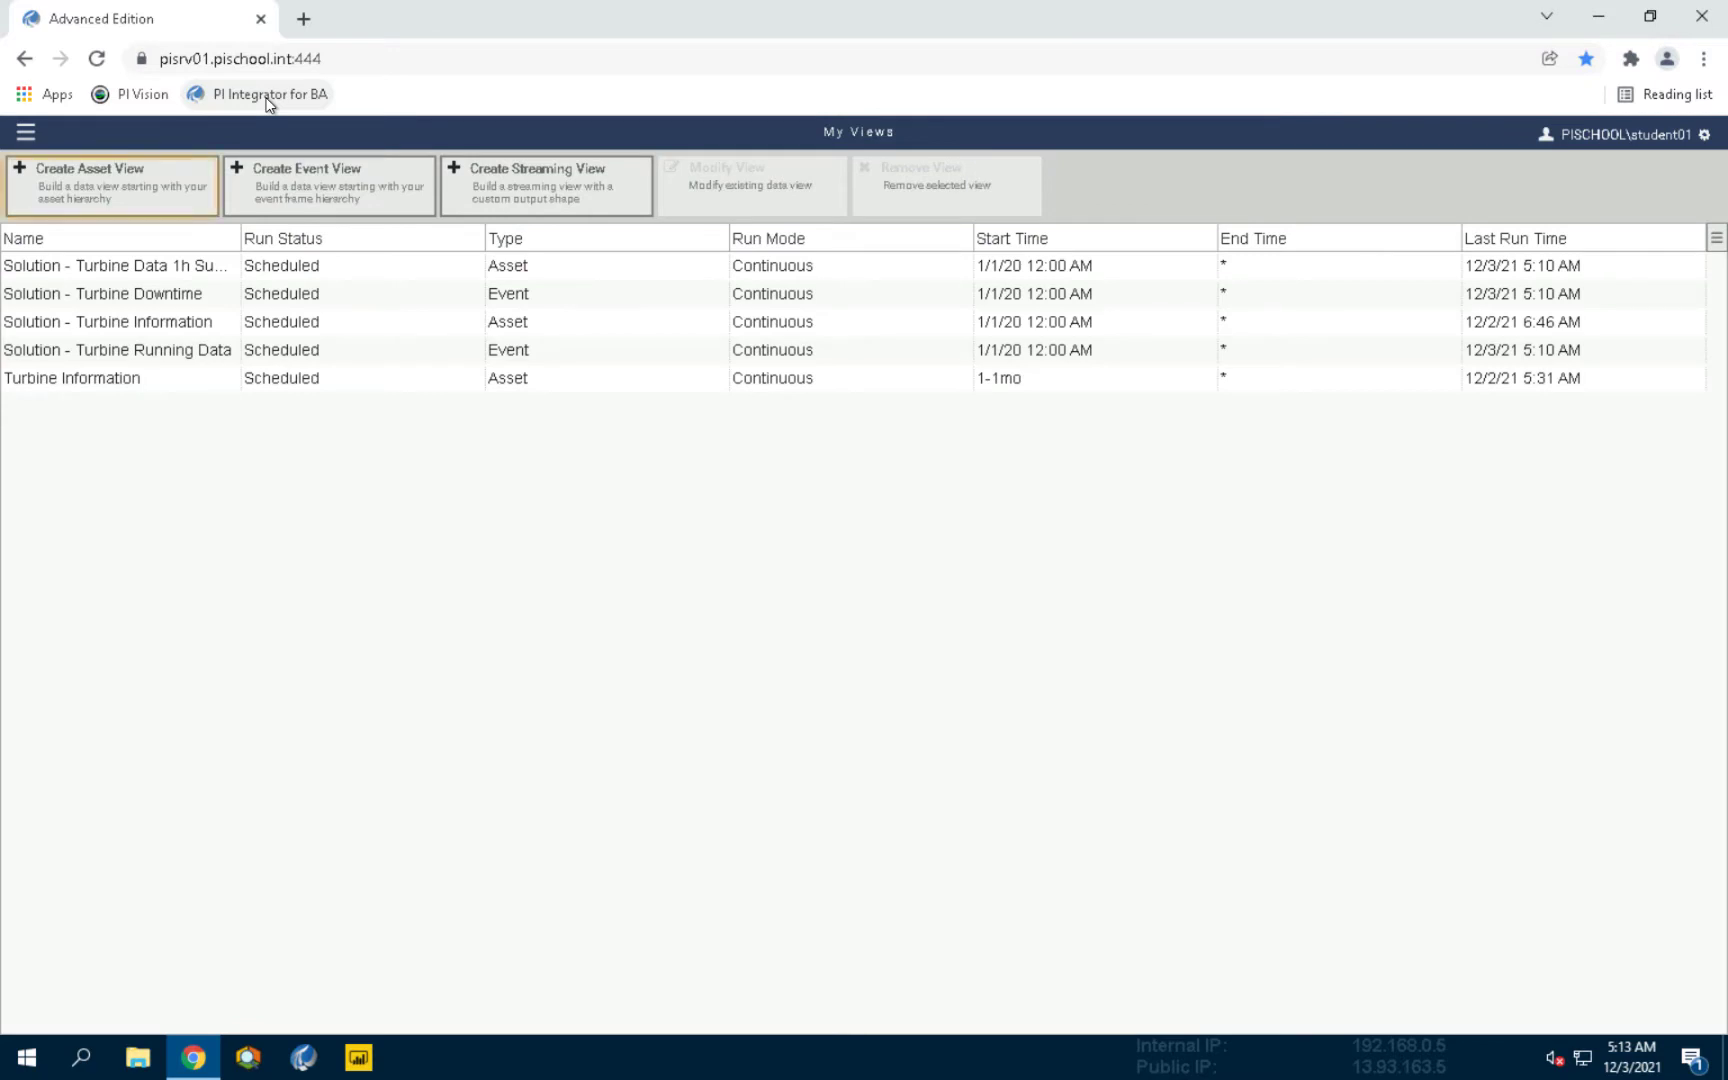
Step: Start a new asset view named 'Turbine Data 1h Summary'
{"action": "left_click", "coordinate": [143, 190]}
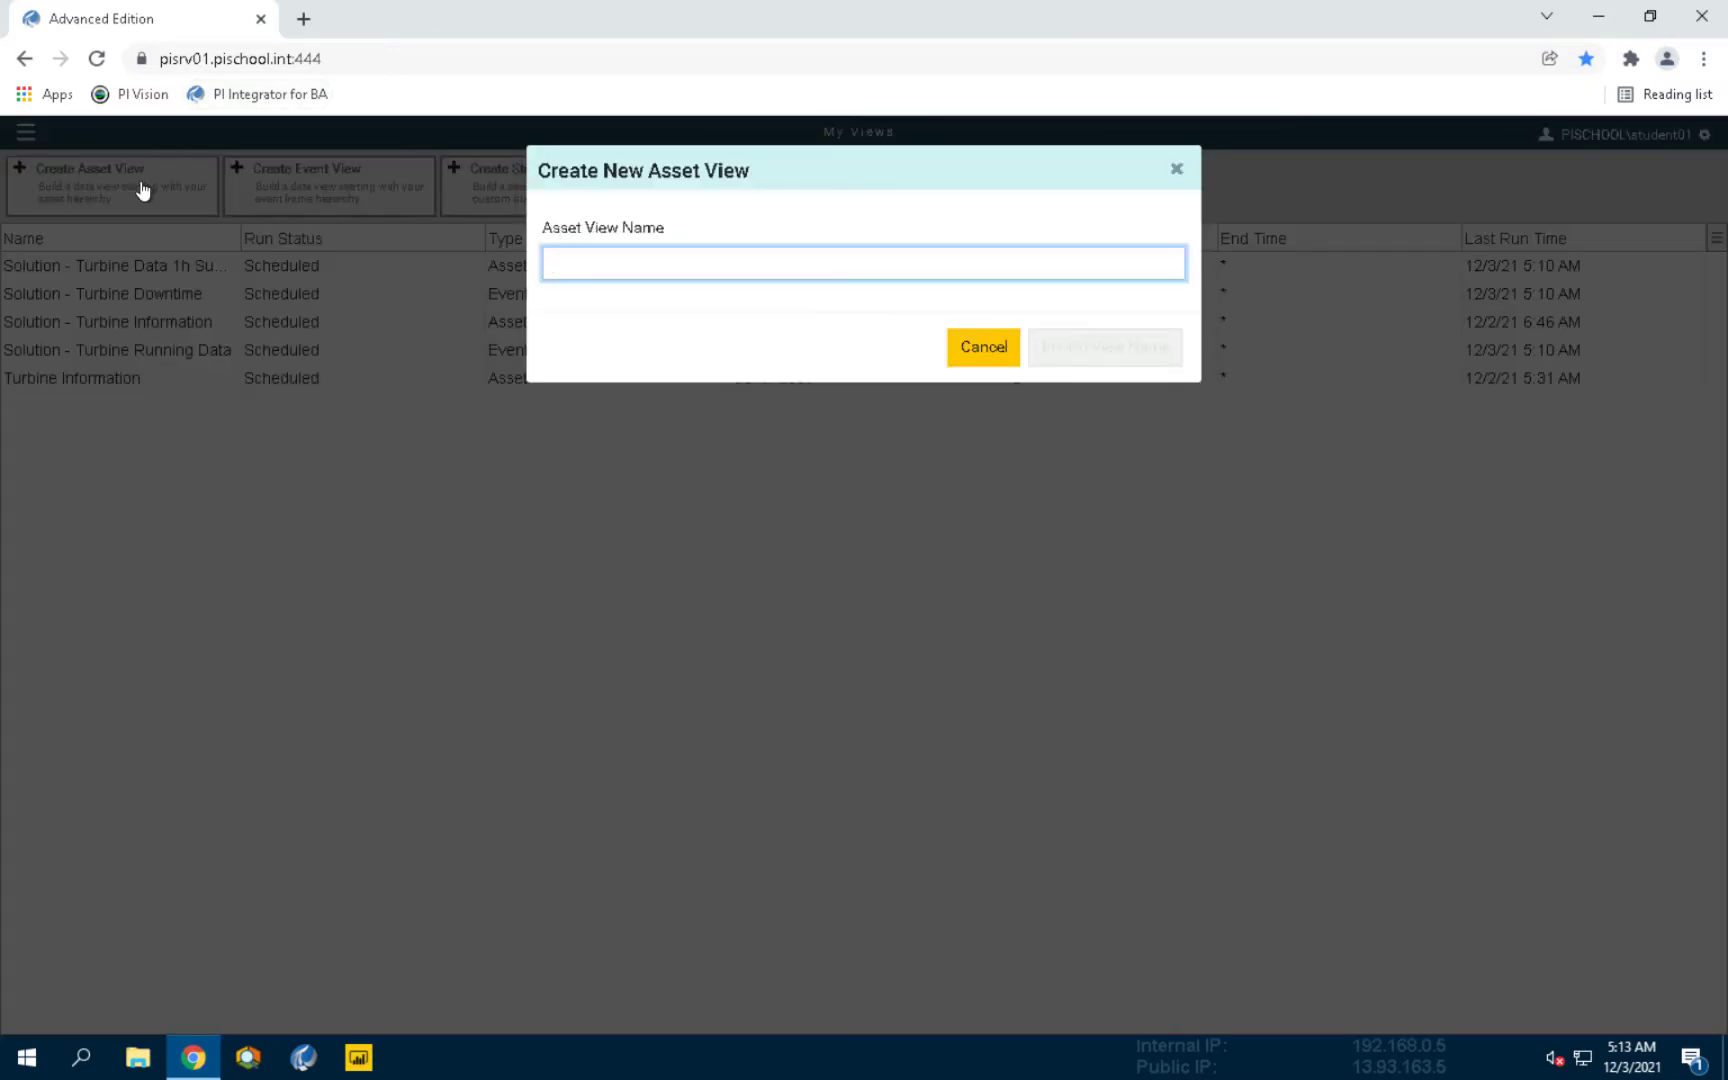
{"action": "type", "text": "Turbi"}
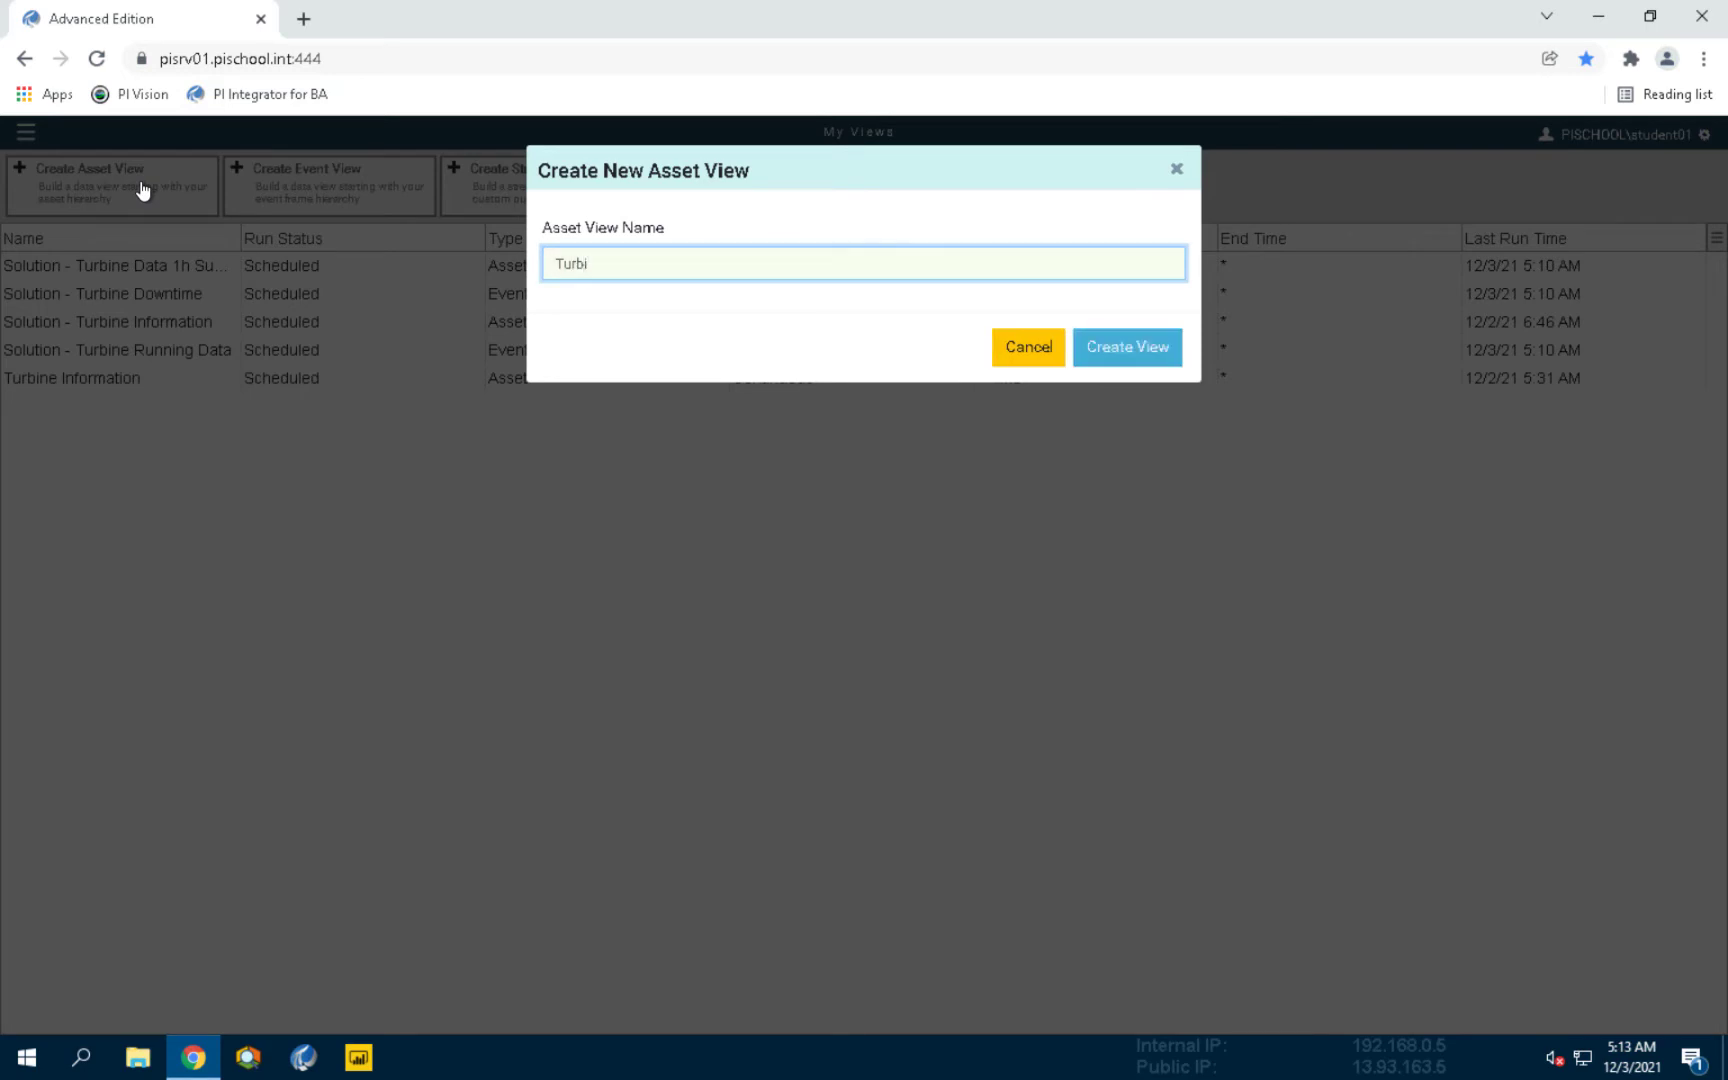
{"action": "type", "text": "ne Data"}
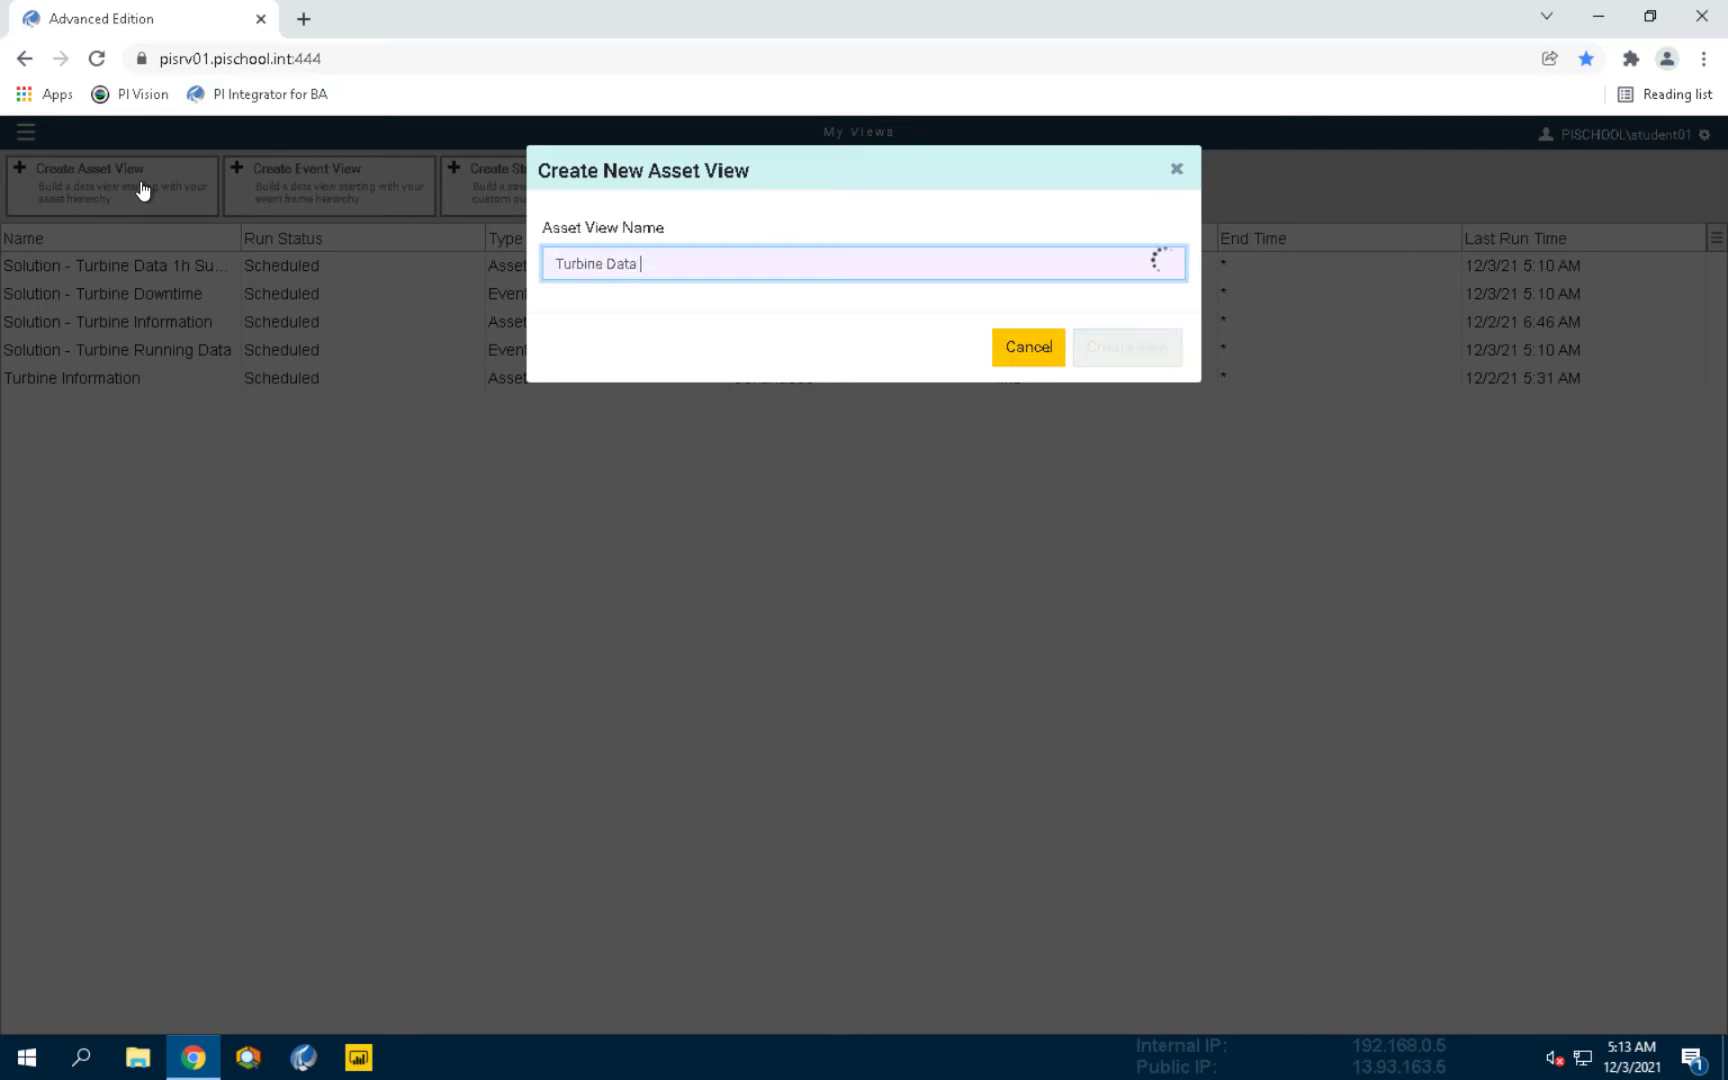
{"action": "type", "text": " 1h Su"}
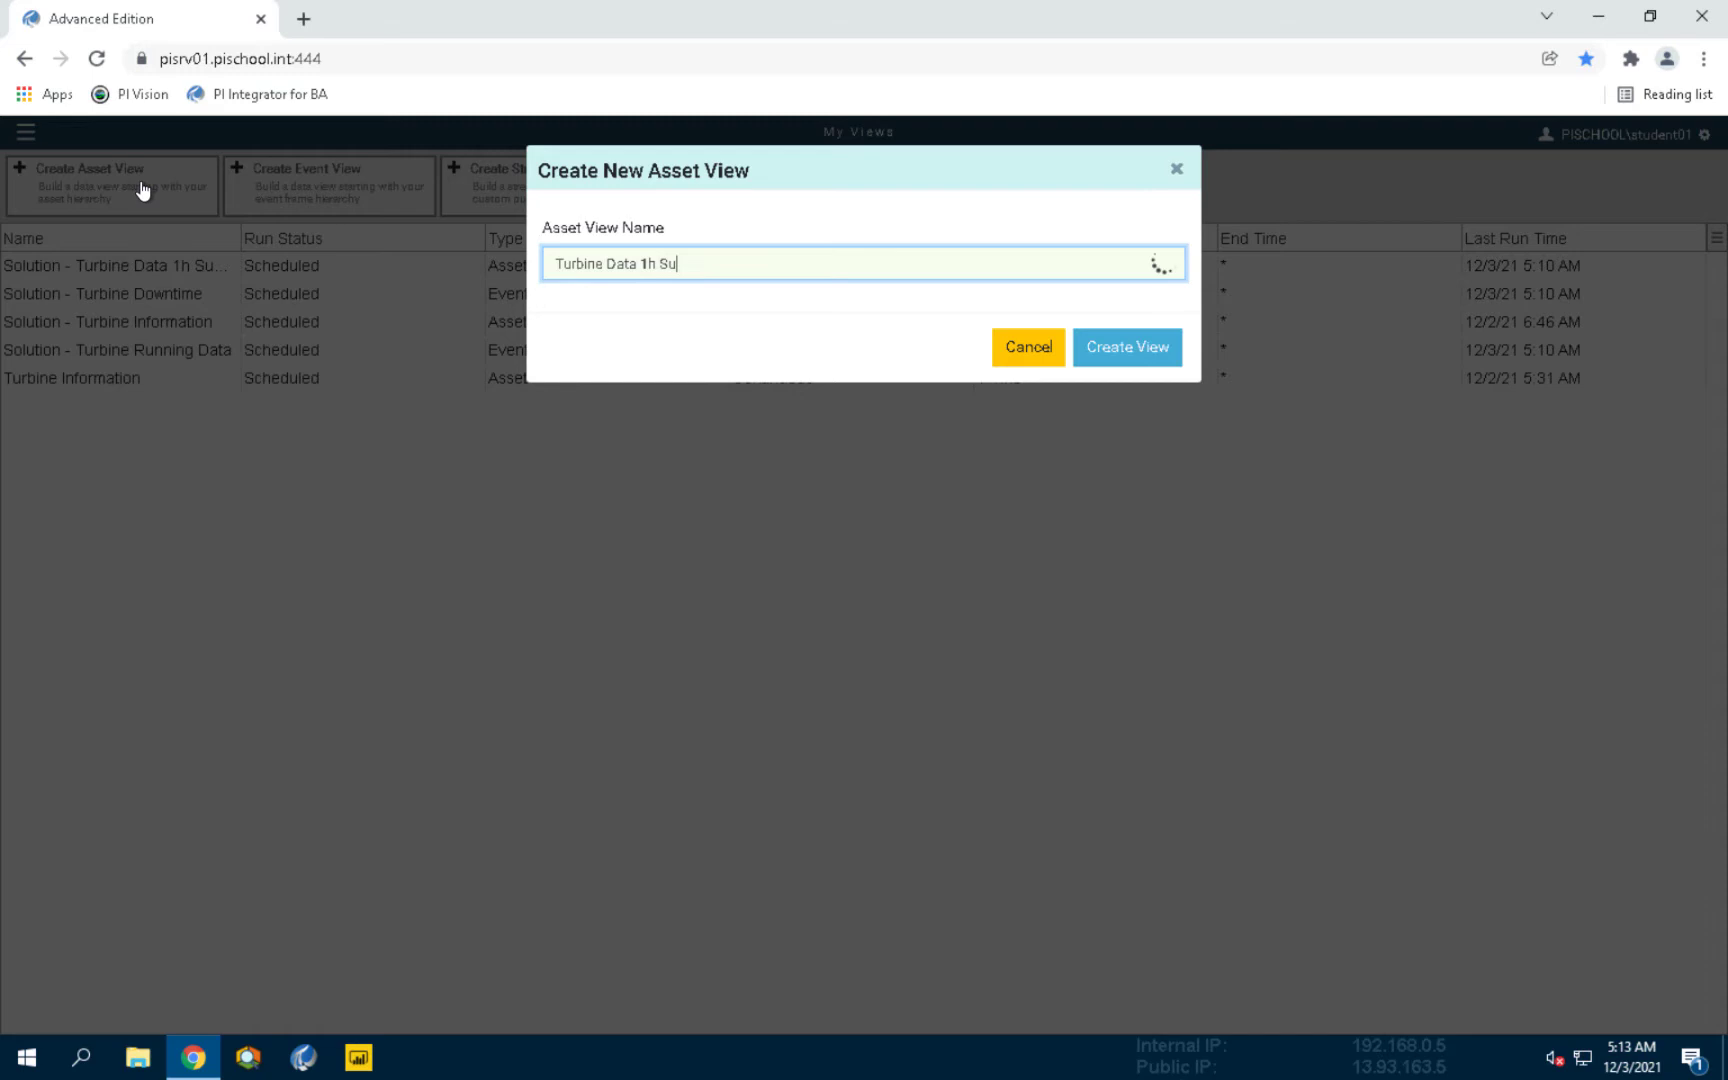
{"action": "type", "text": "mma"}
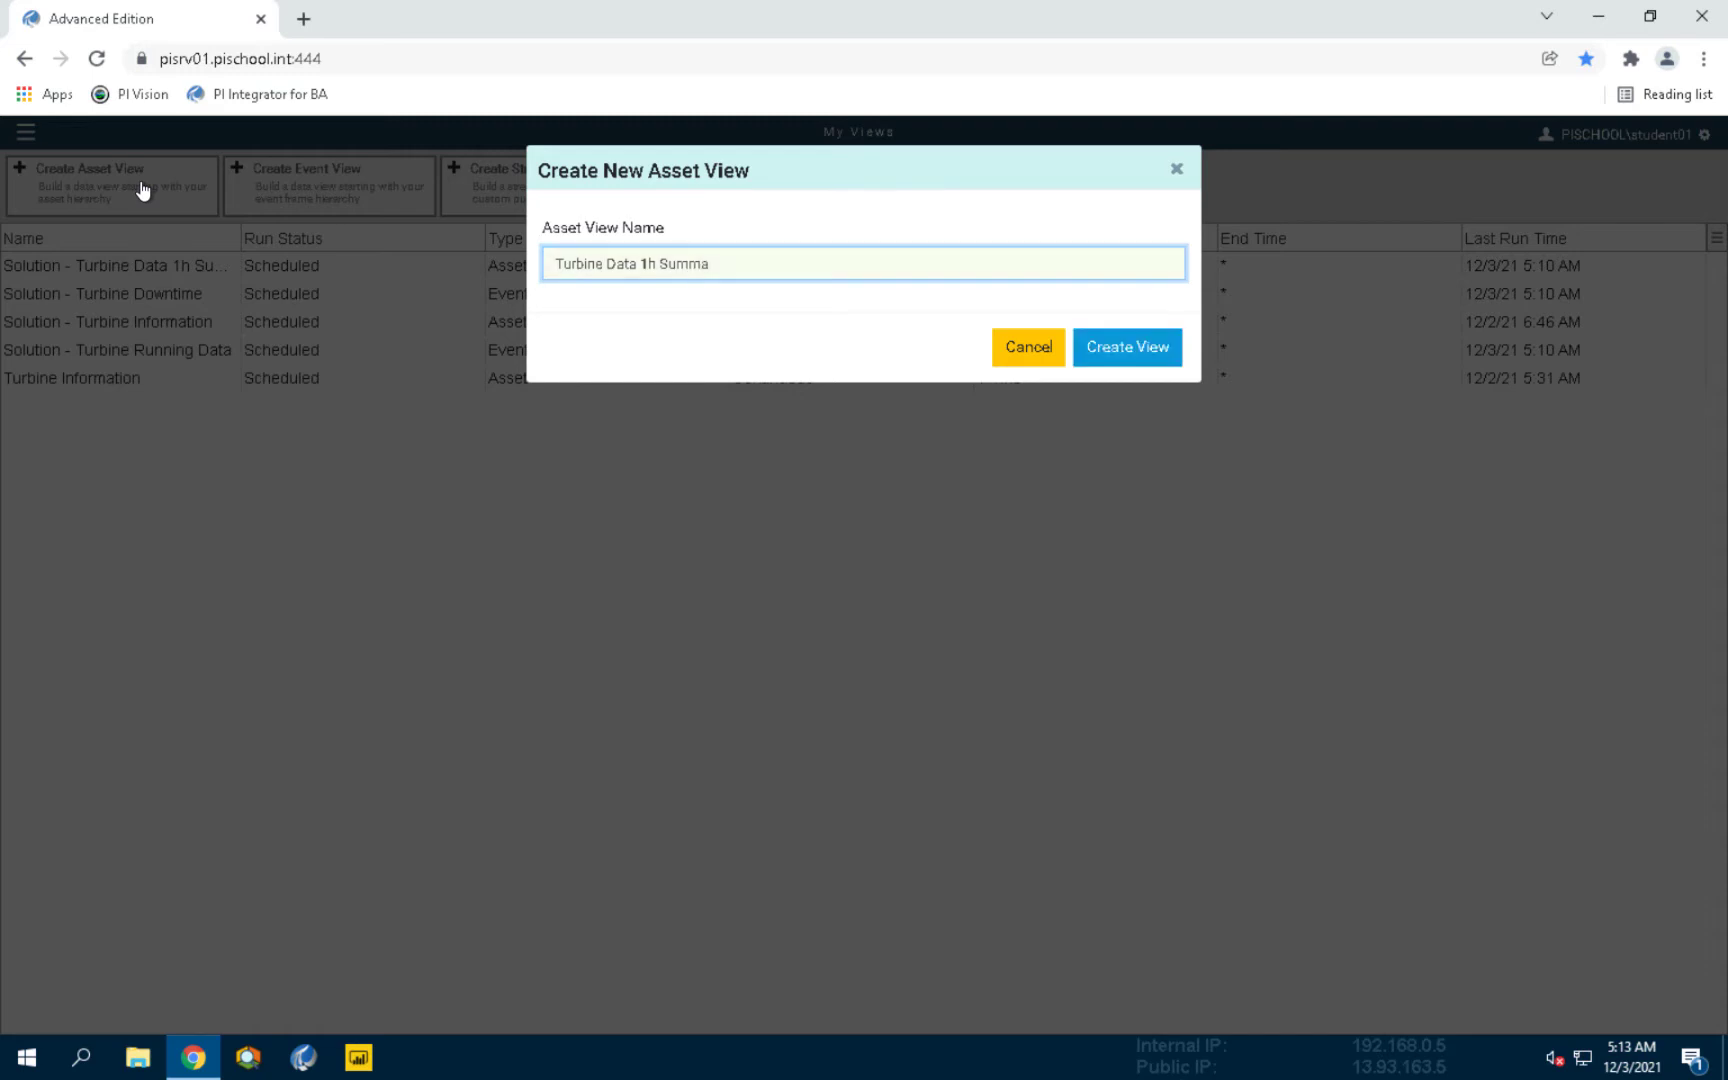
{"action": "type", "text": "ry"}
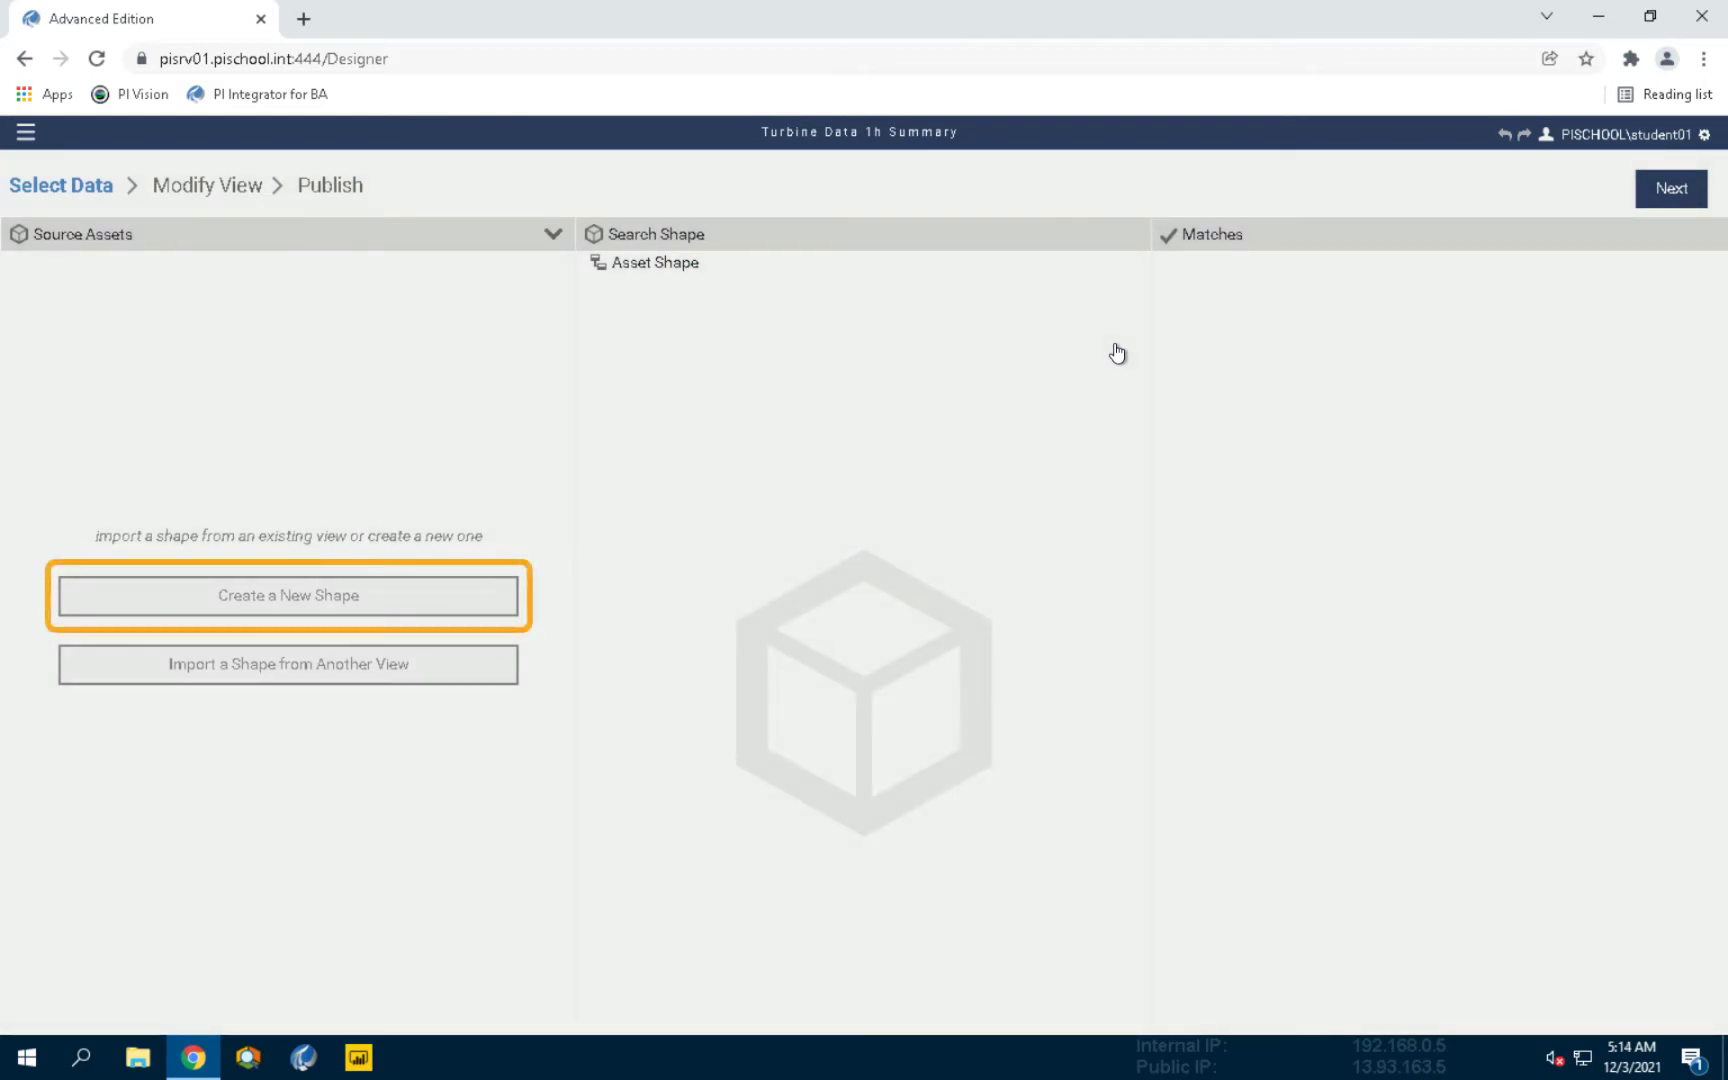
Step: Begin a new shape on the Wind Generation database and select turbine BB01 under Big Buffalo Wind Farm
{"action": "left_click", "coordinate": [440, 605]}
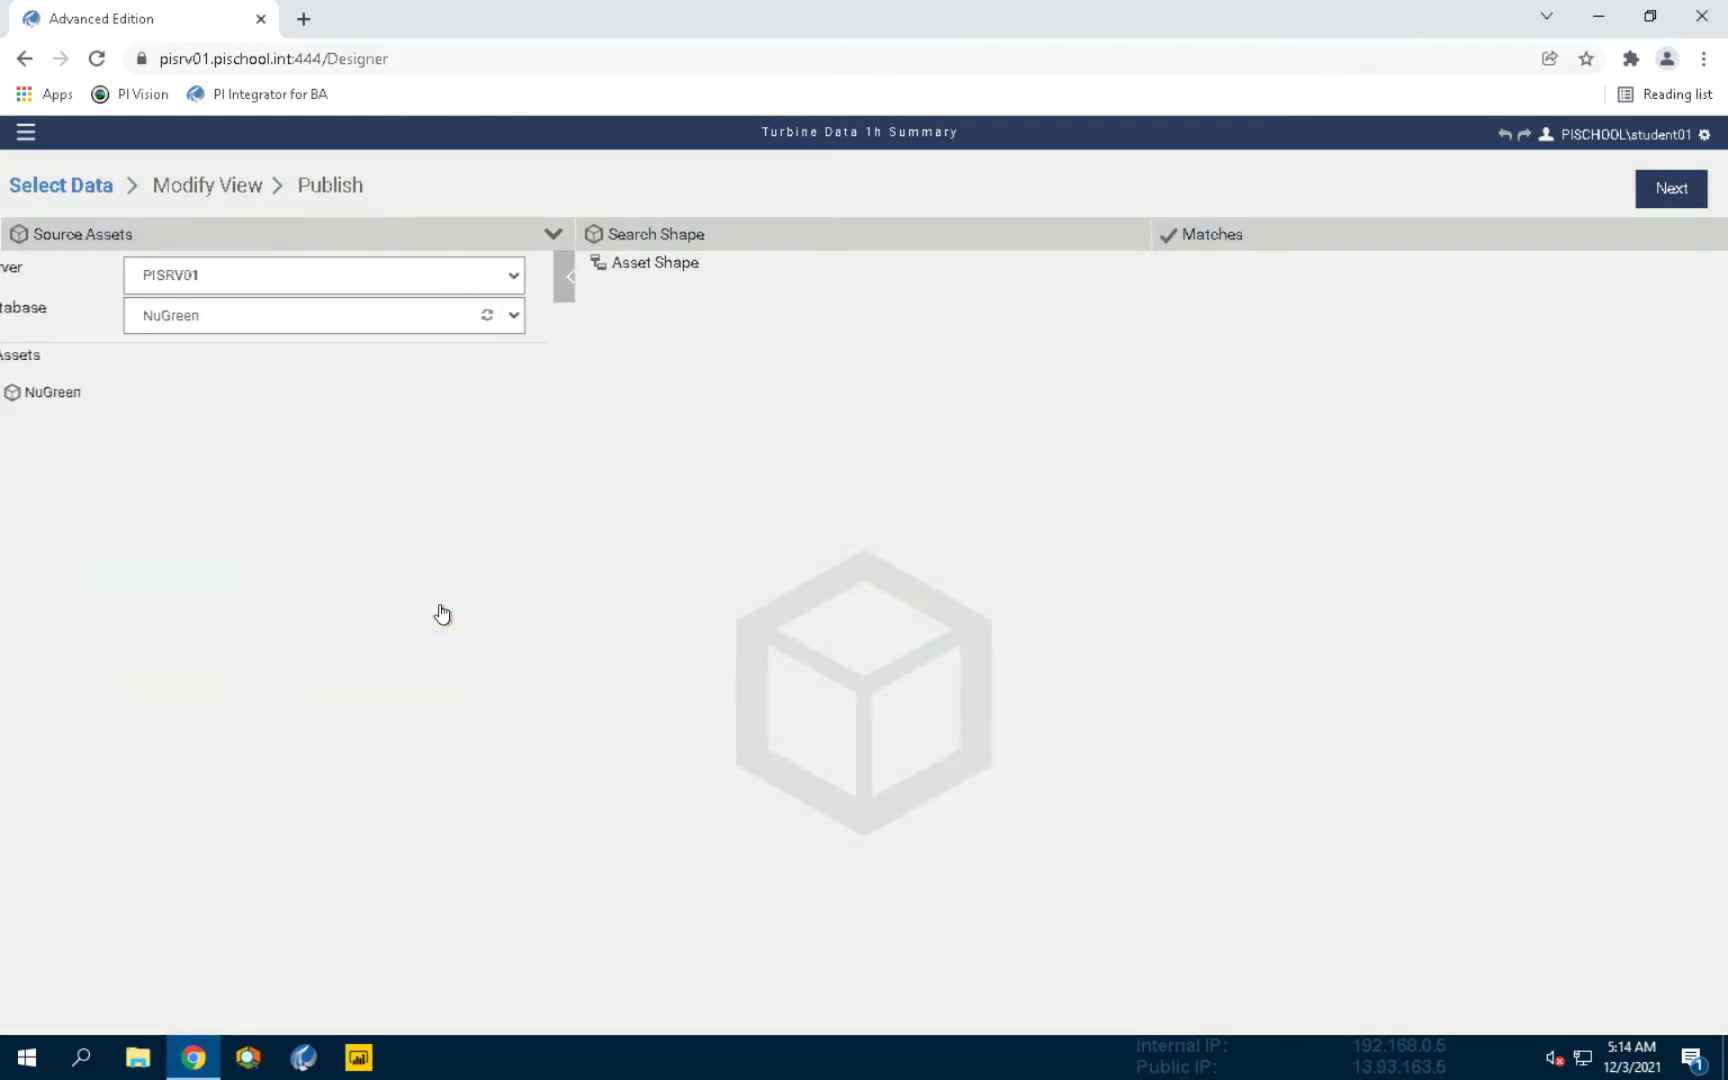
{"action": "left_click", "coordinate": [541, 318]}
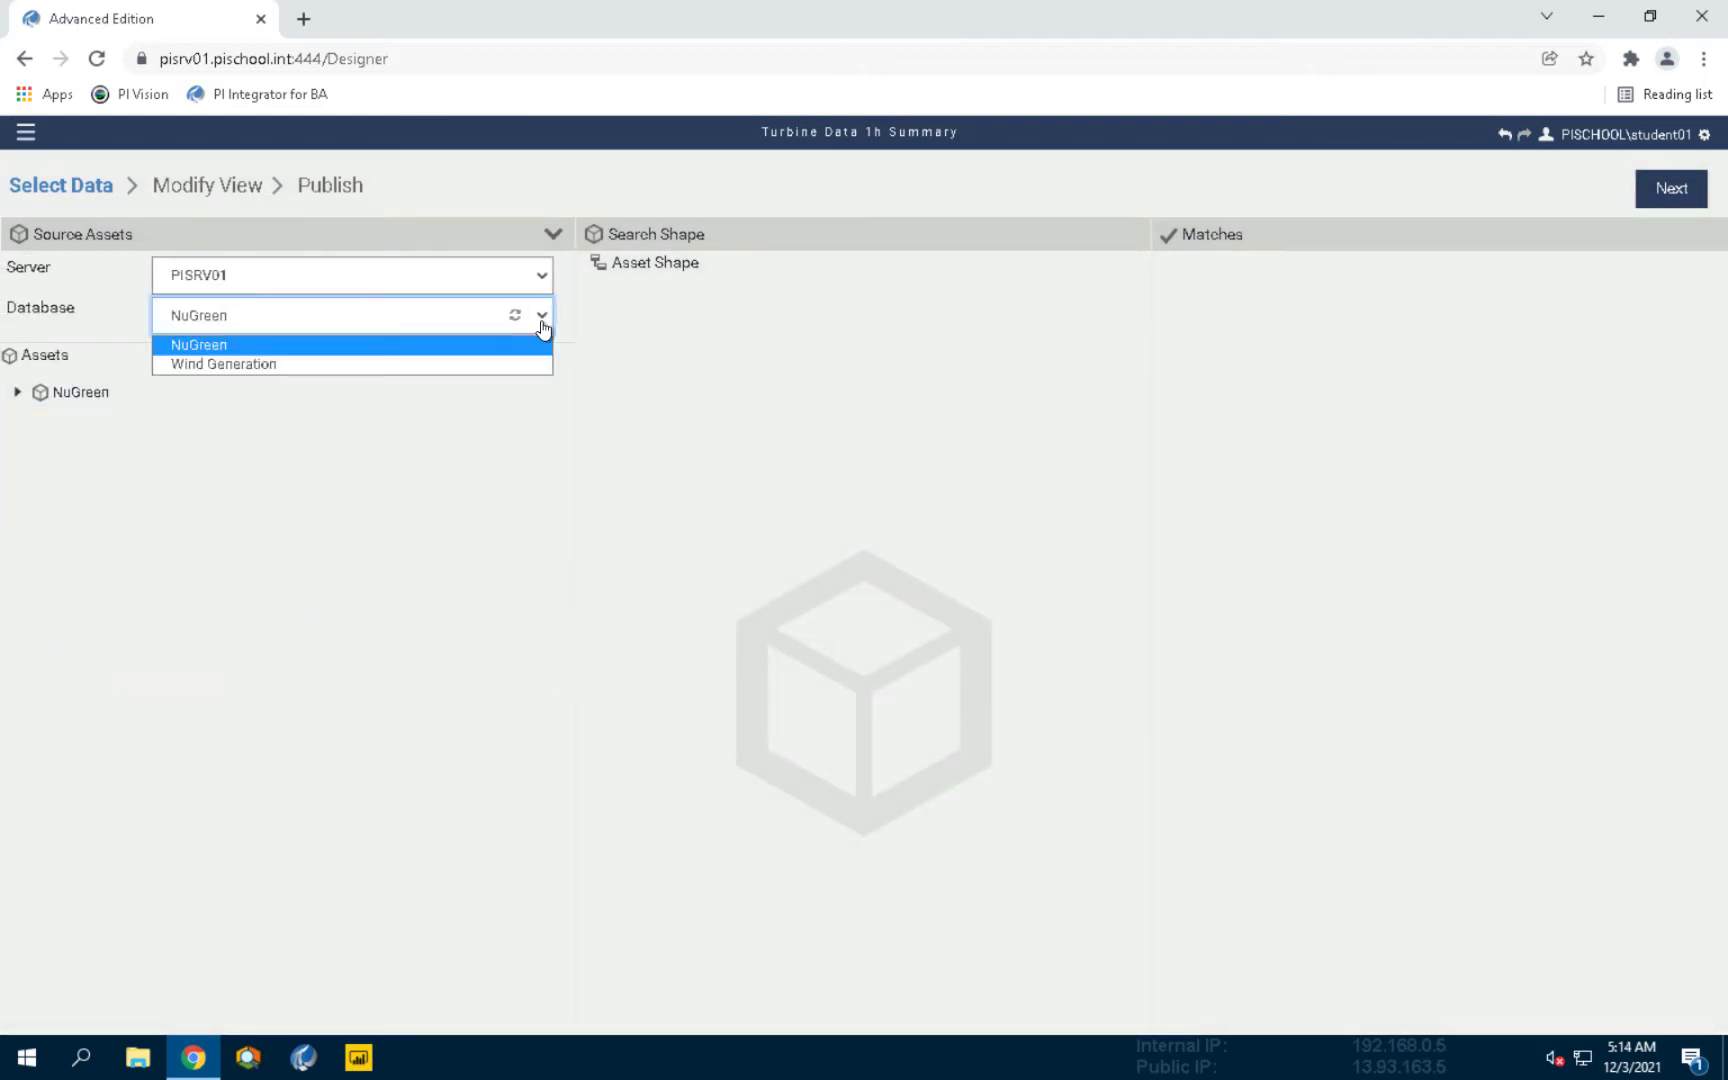
{"action": "left_click", "coordinate": [506, 365]}
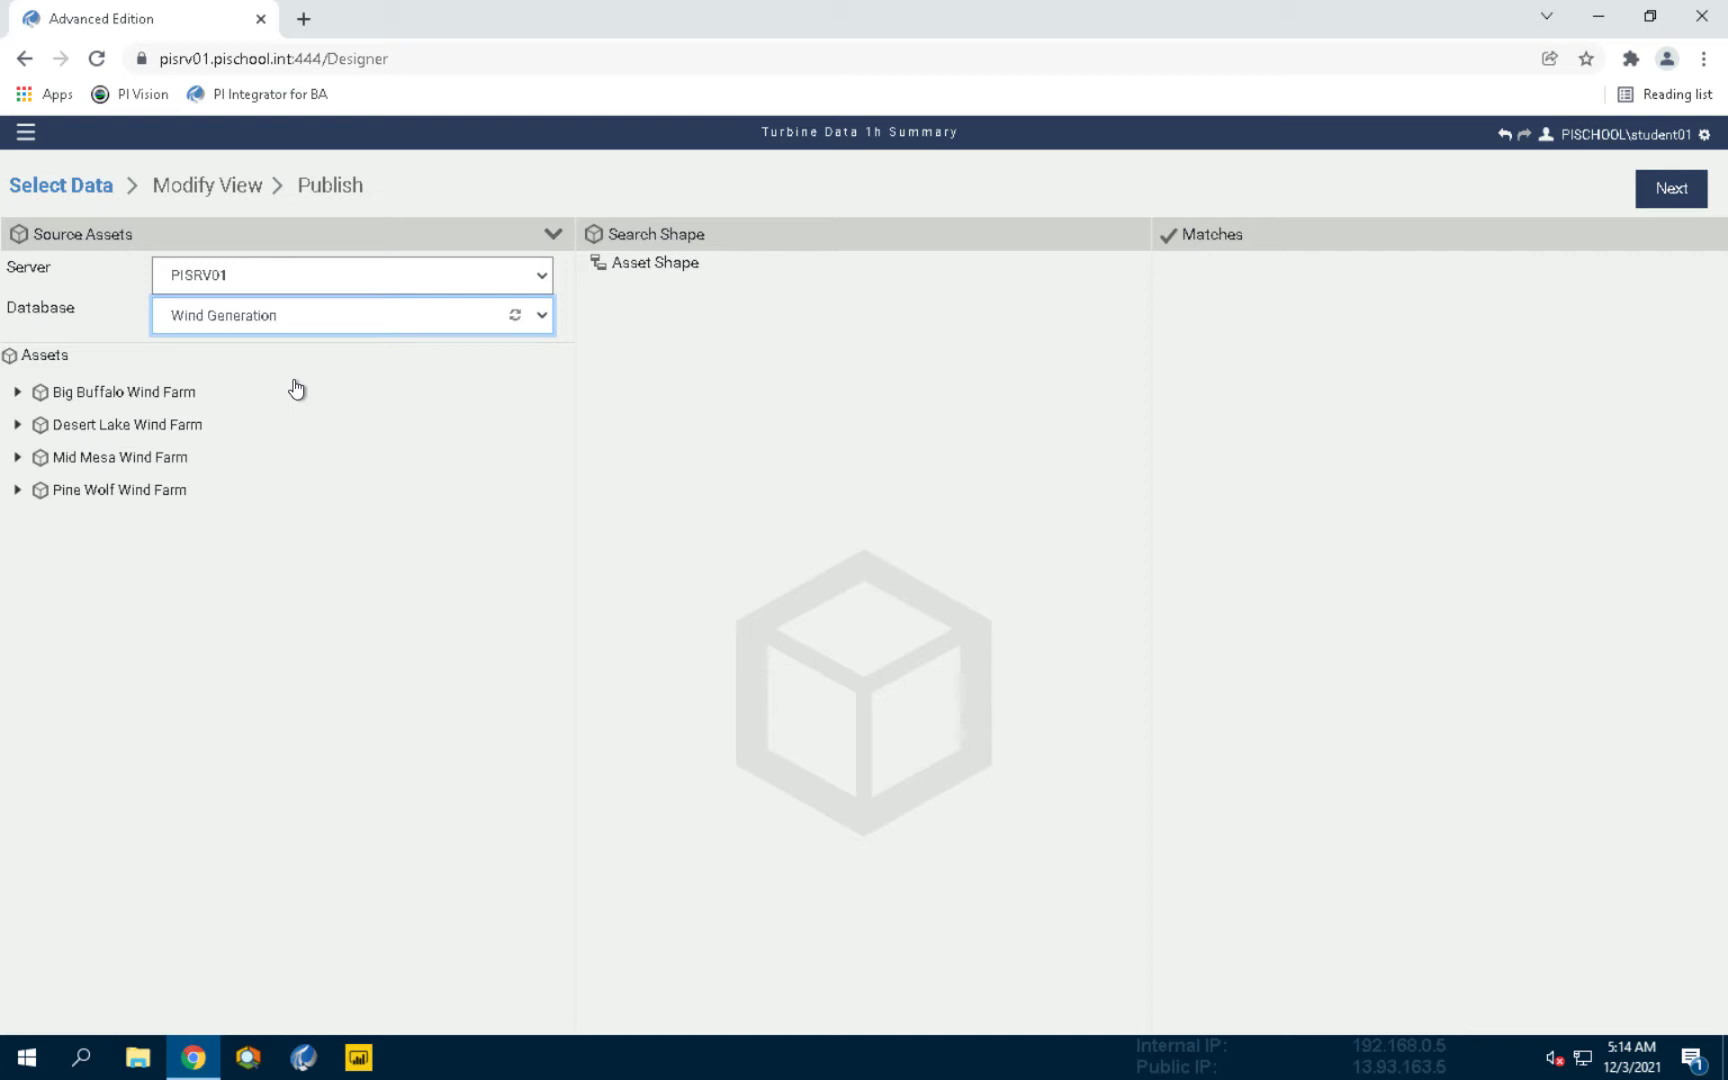
{"action": "left_click", "coordinate": [113, 386]}
{"action": "left_click", "coordinate": [18, 395]}
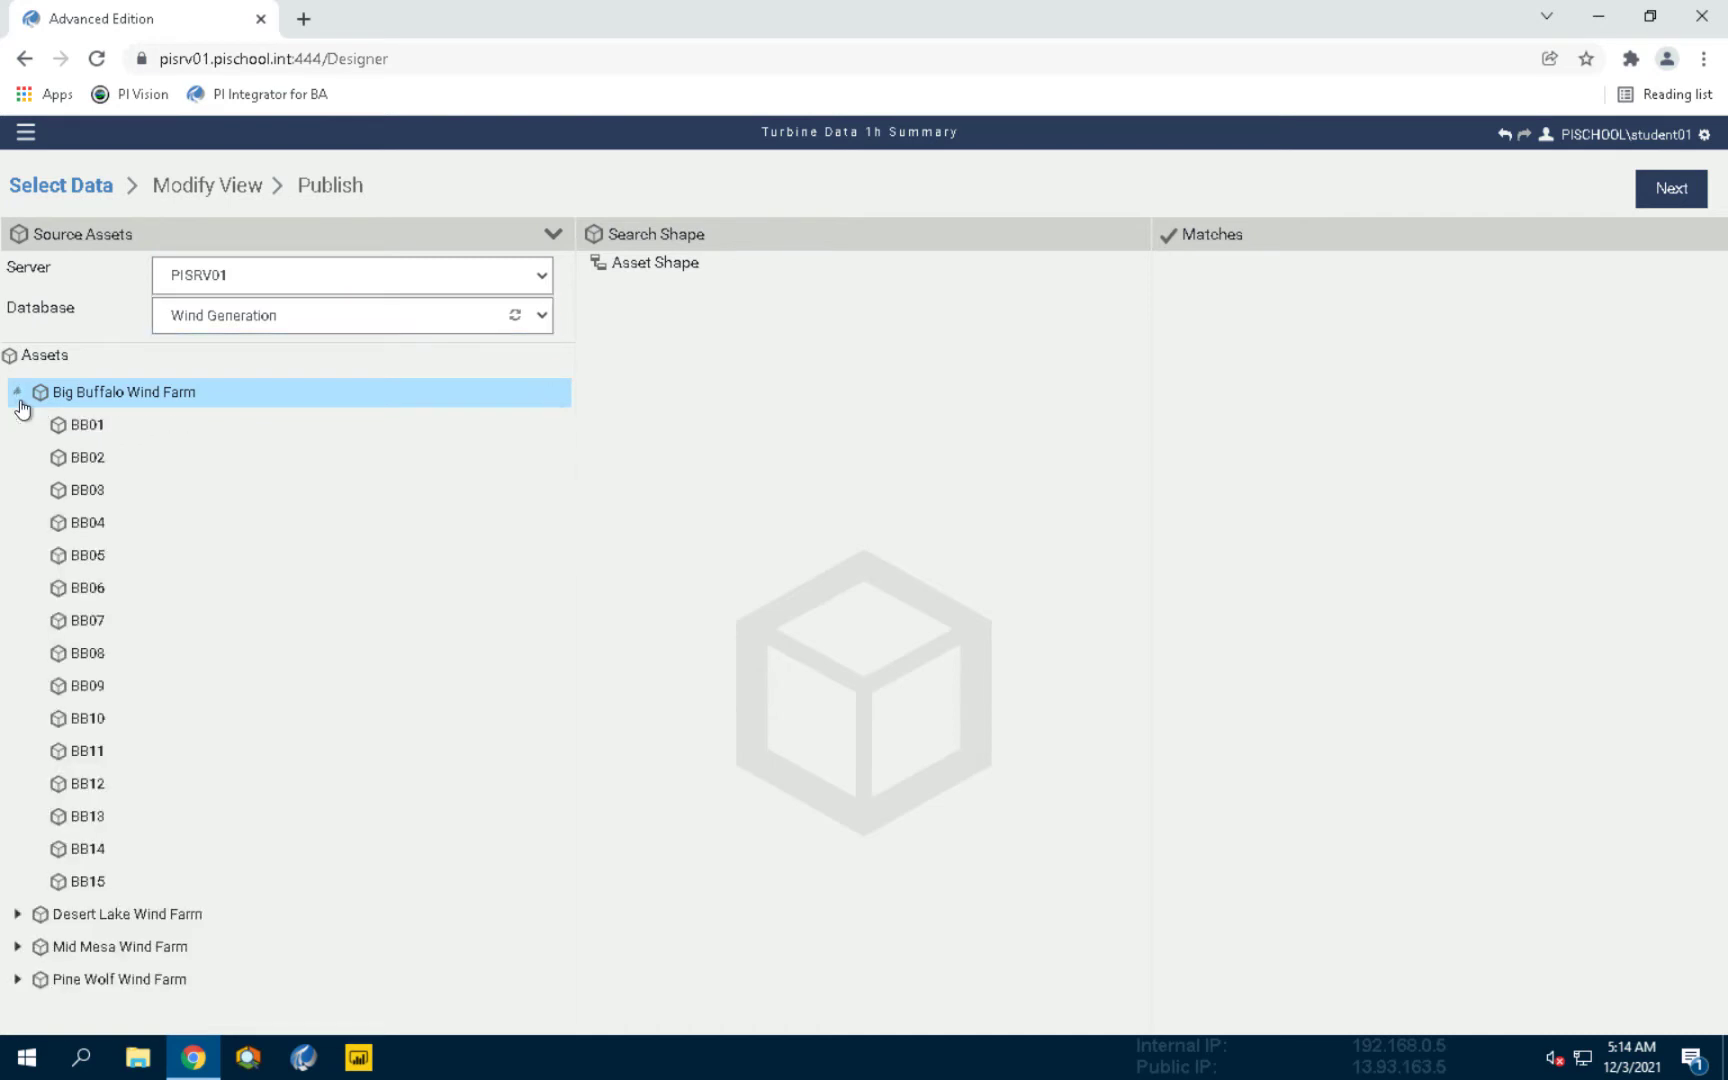
{"action": "left_click", "coordinate": [88, 424]}
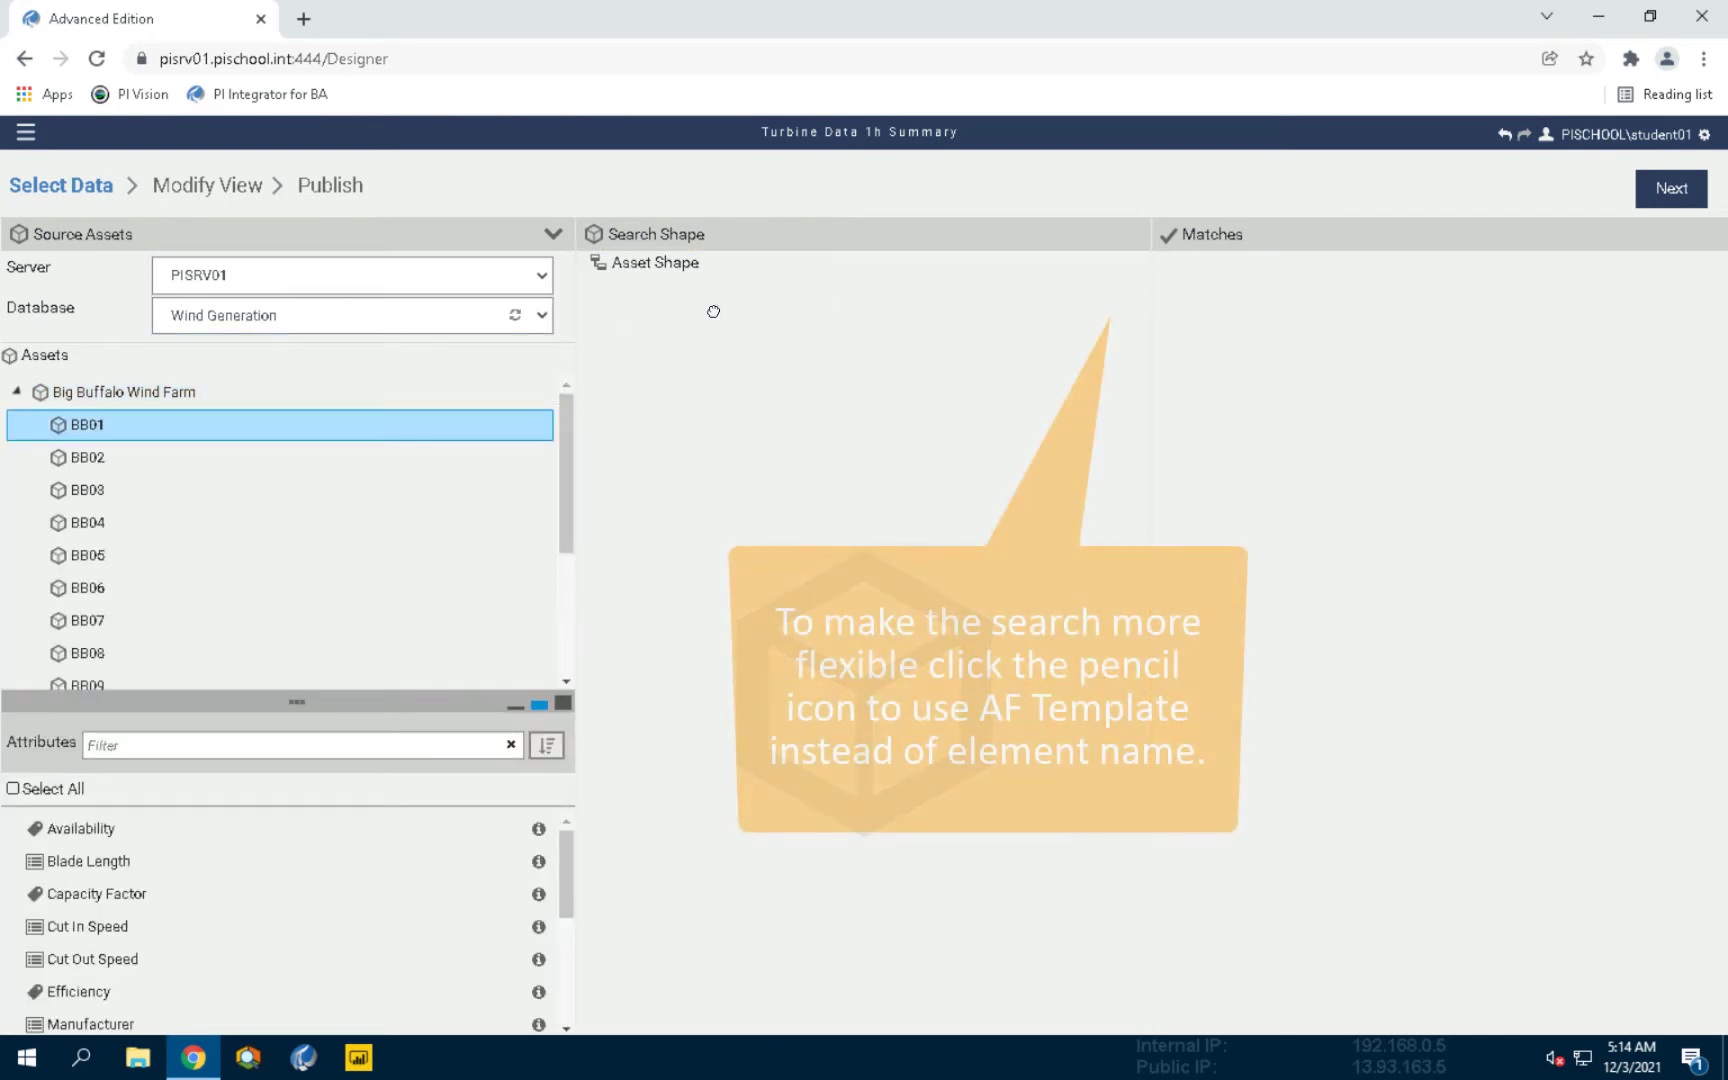
Step: Add BB01 to the search shape, filtering by the Wind Turbine template instead of asset name
{"action": "left_click_drag", "start_coordinate": [643, 322], "coordinate": [710, 316]}
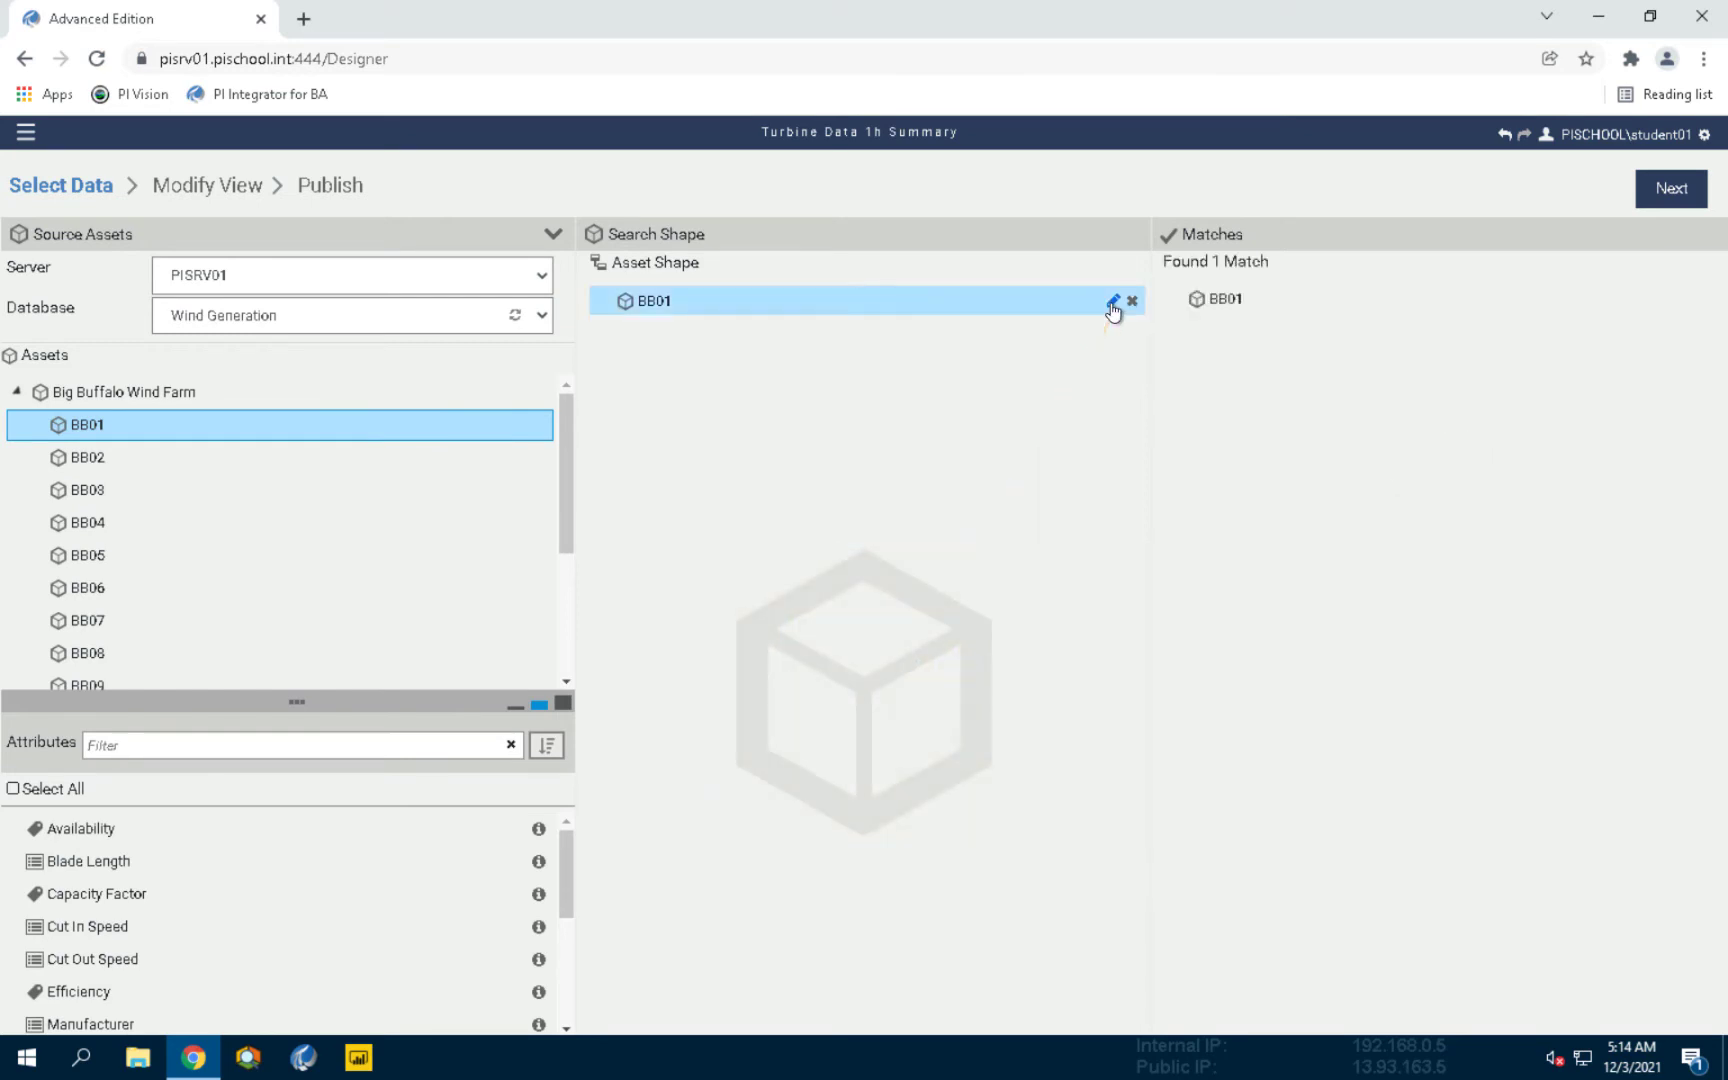
{"action": "left_click", "coordinate": [1113, 301]}
{"action": "left_click", "coordinate": [555, 233]}
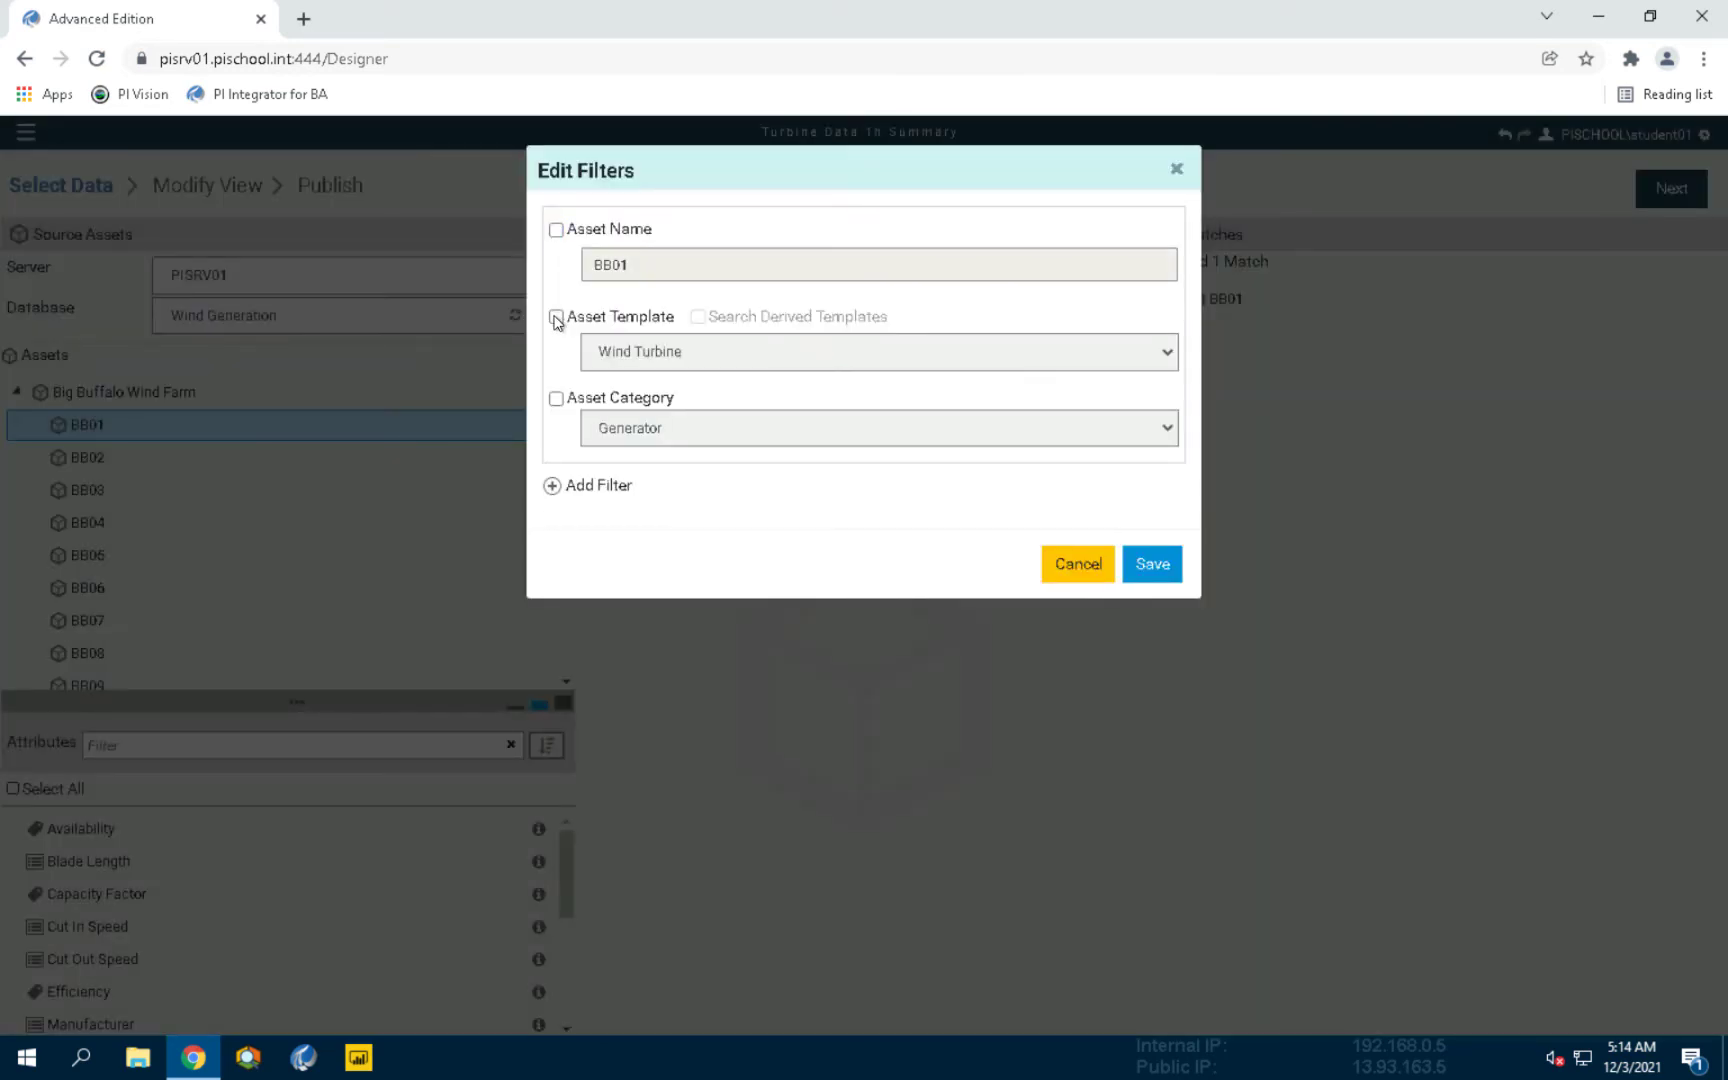
{"action": "left_click", "coordinate": [556, 318]}
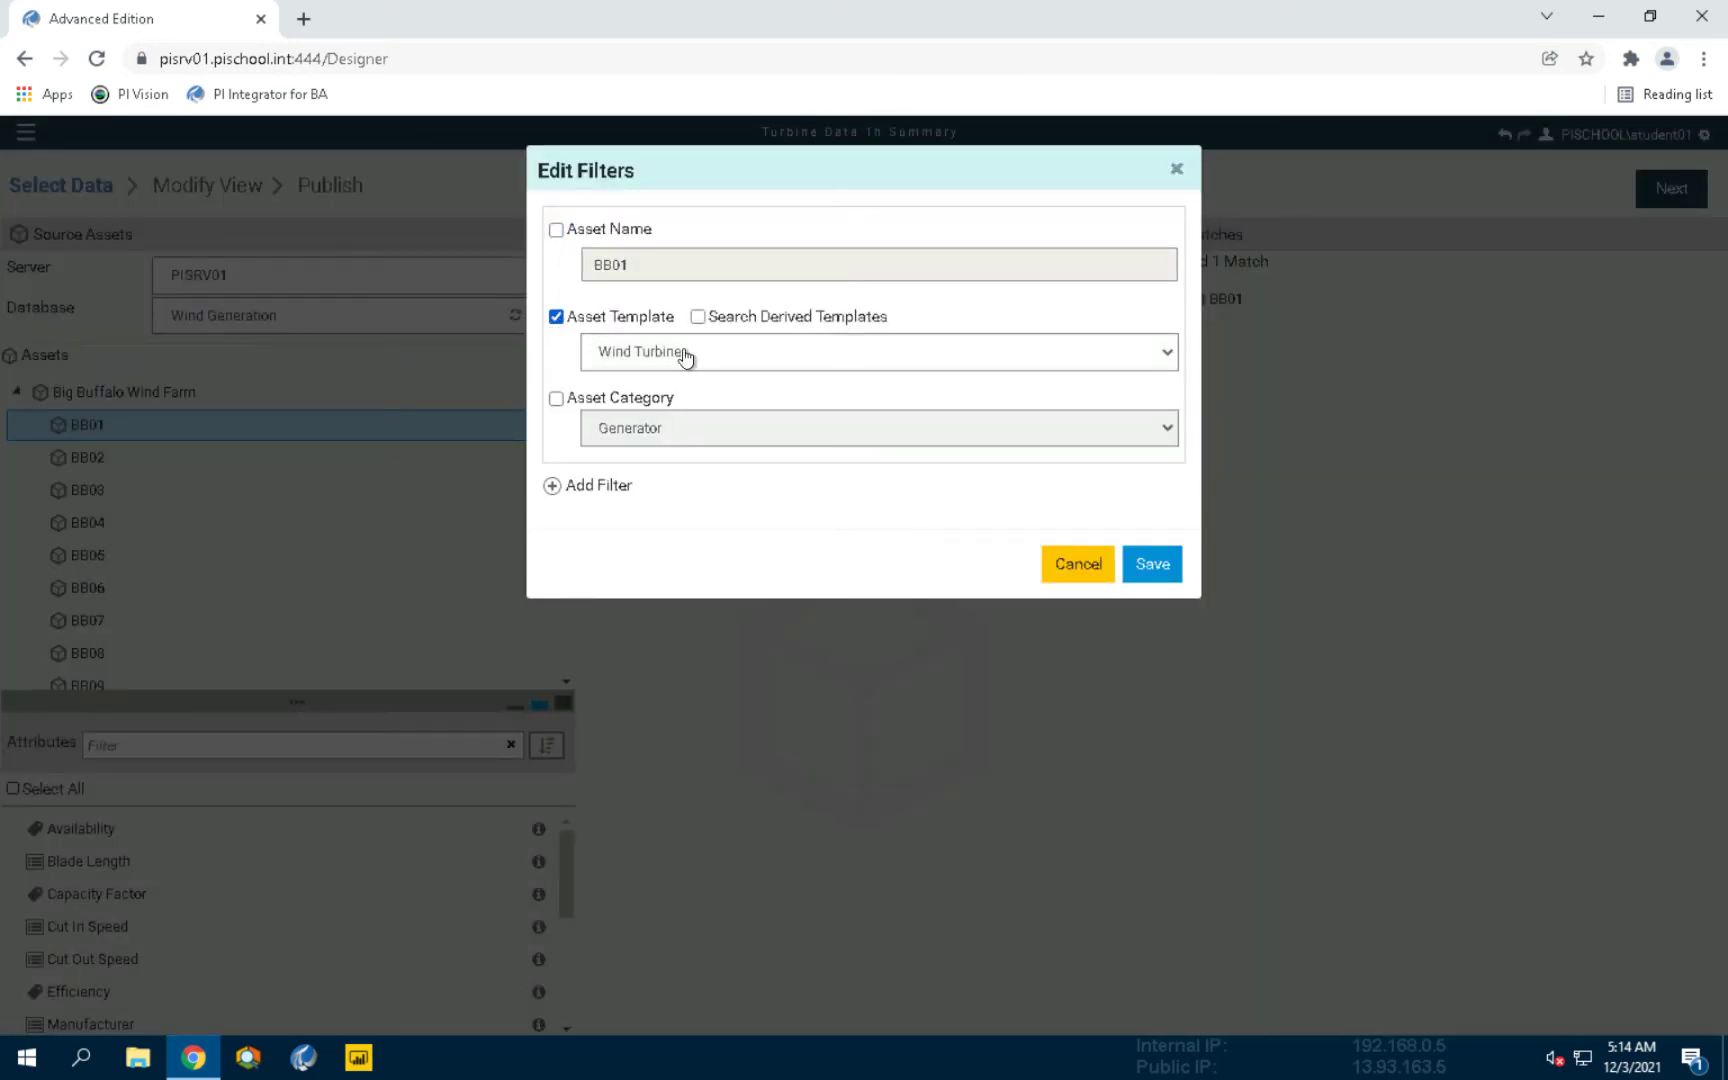
{"action": "left_click", "coordinate": [1151, 568]}
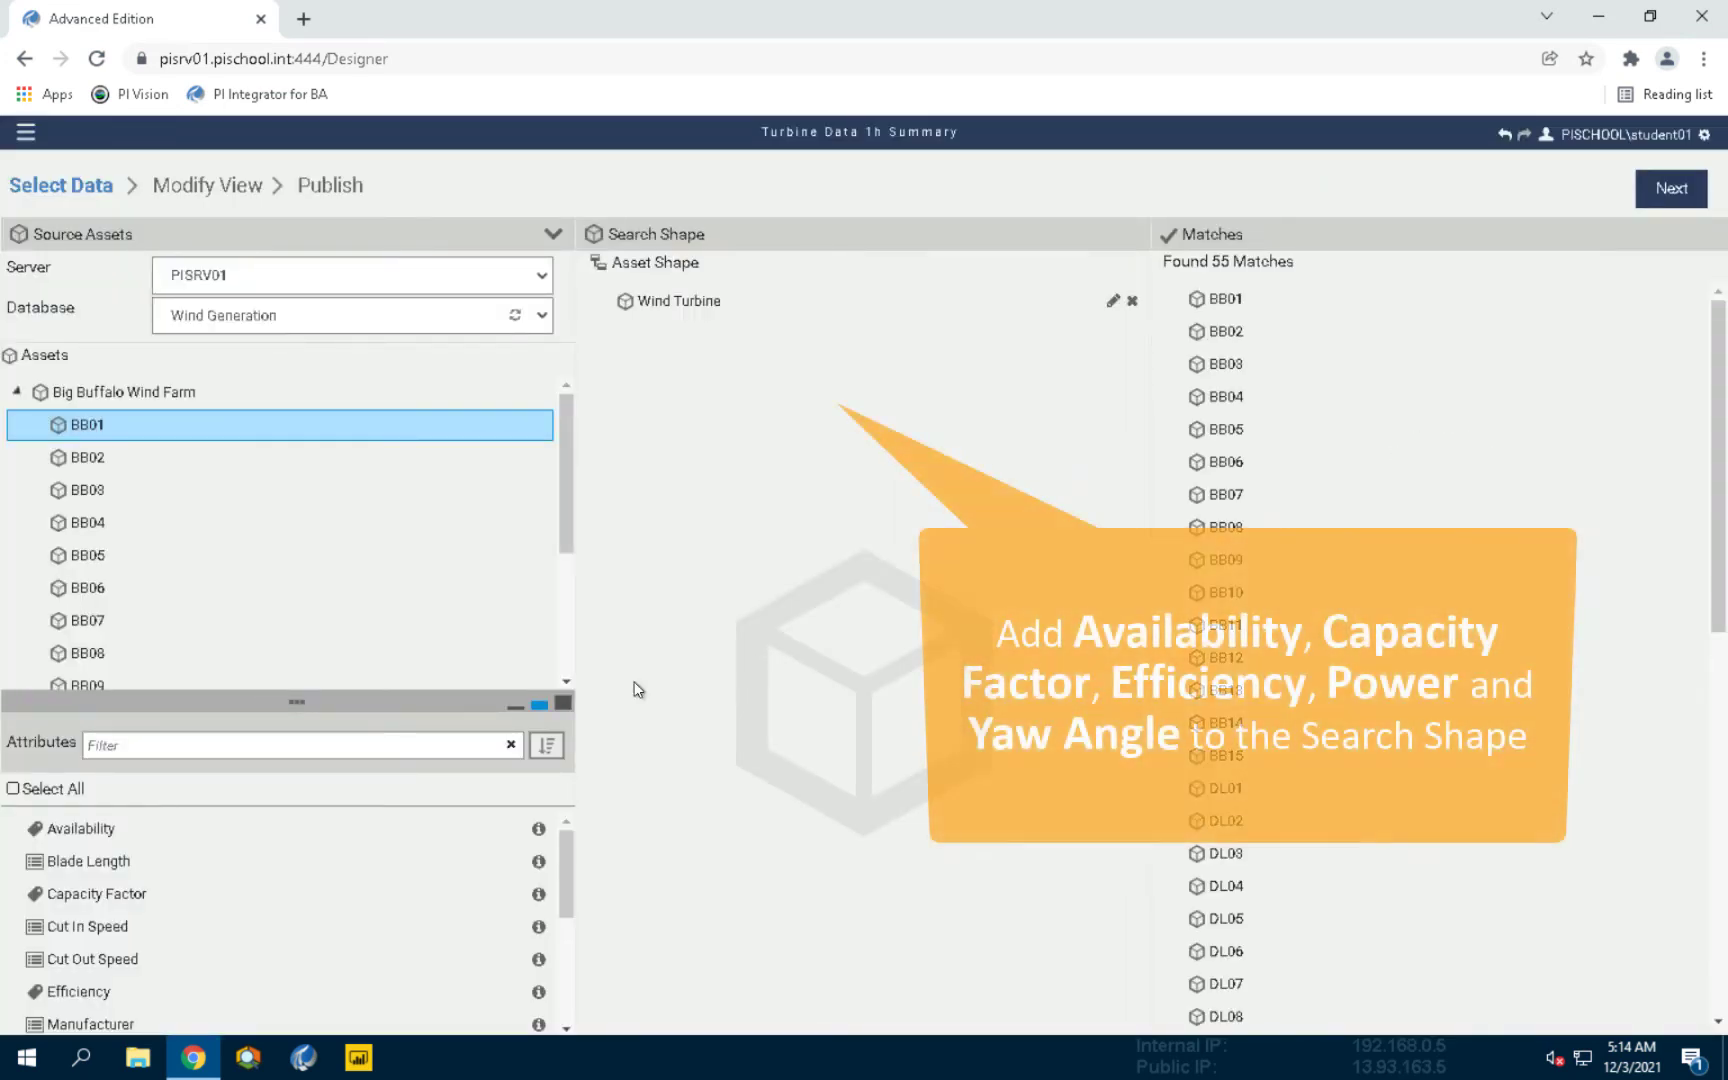
Step: Add the Availability, Capacity Factor and Efficiency attributes to the Wind Turbine search shape
{"action": "left_click", "coordinate": [136, 833]}
{"action": "left_click_drag", "start_coordinate": [227, 805], "coordinate": [718, 540]}
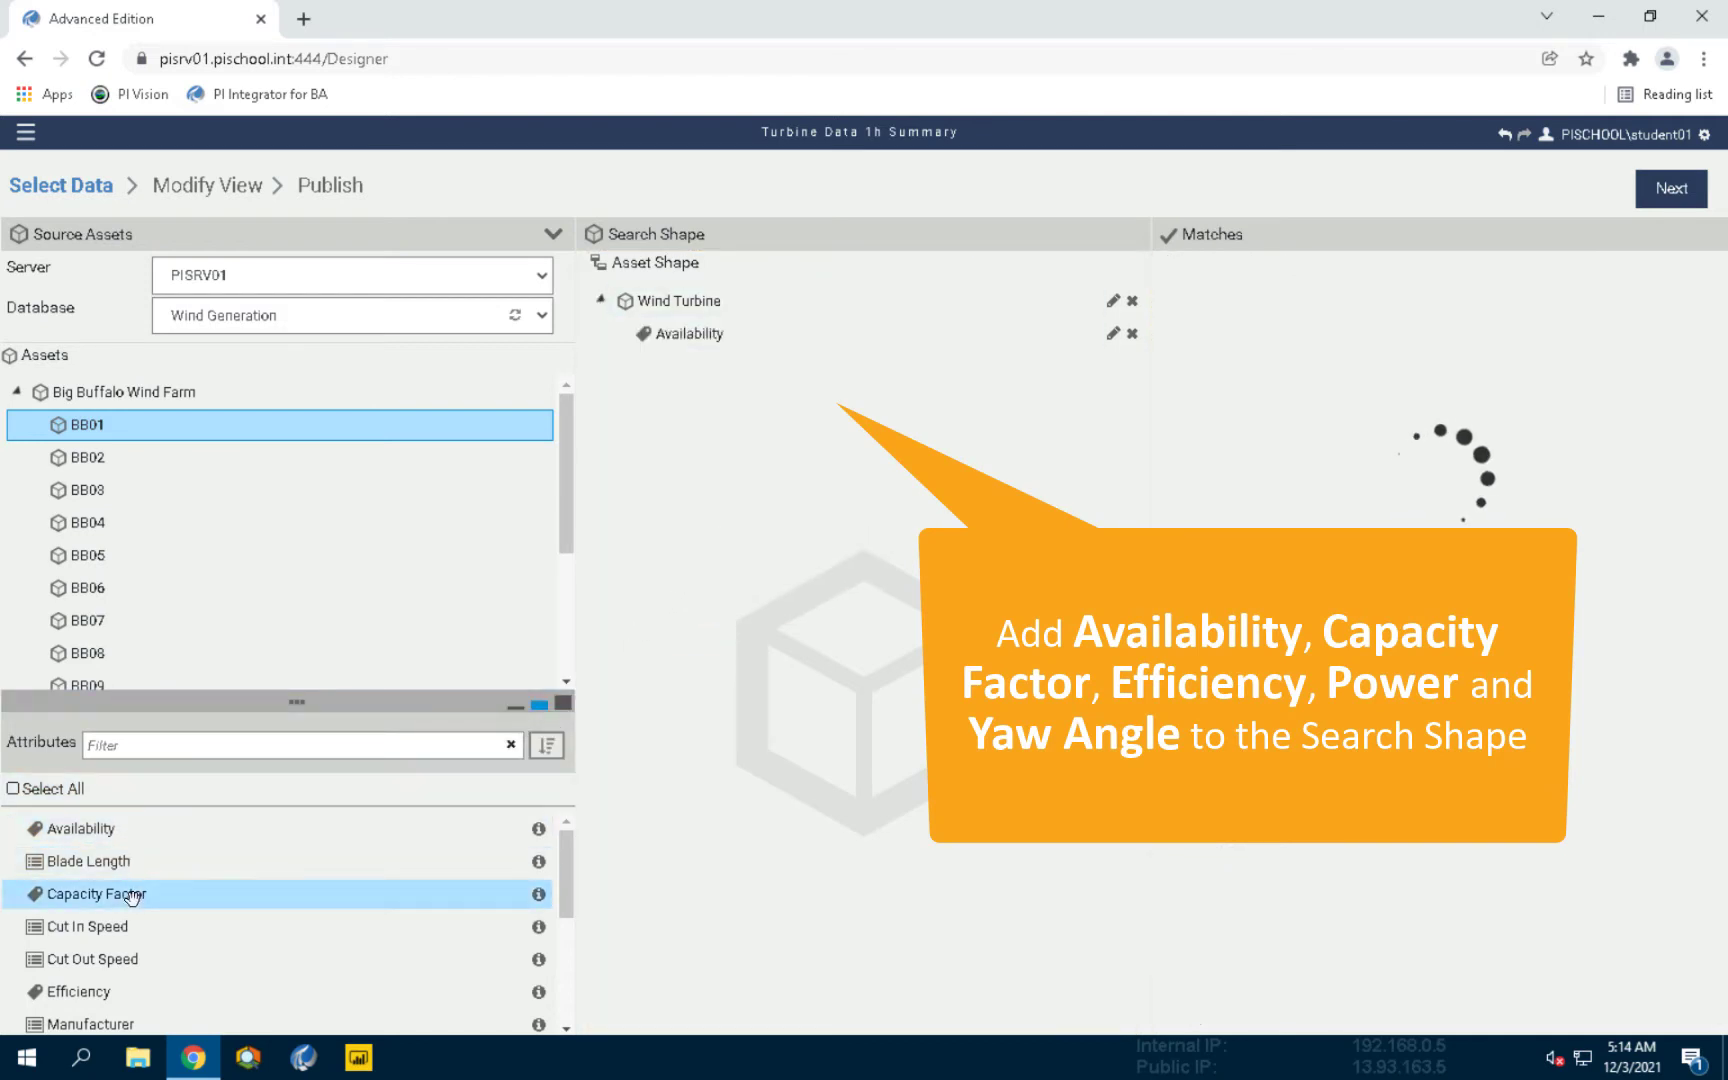
{"action": "left_click_drag", "start_coordinate": [130, 896], "coordinate": [733, 567]}
{"action": "left_click", "coordinate": [78, 991]}
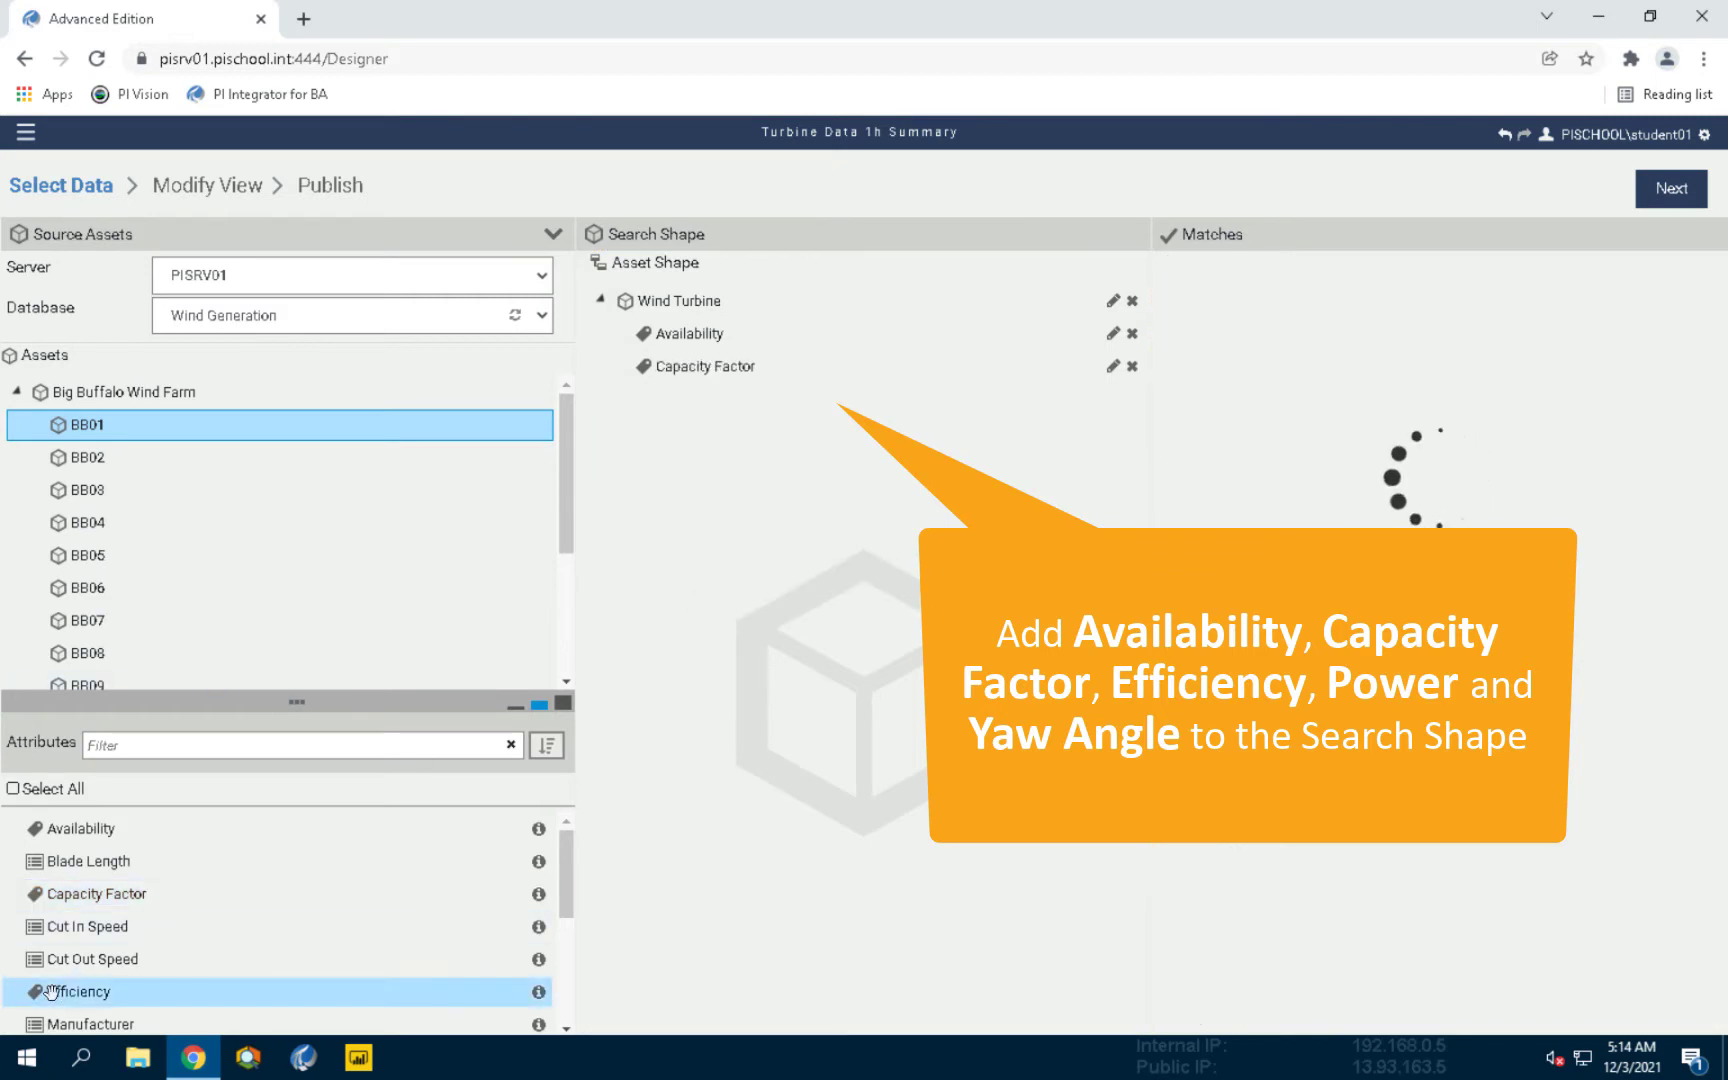
{"action": "left_click_drag", "start_coordinate": [565, 699], "coordinate": [734, 530]}
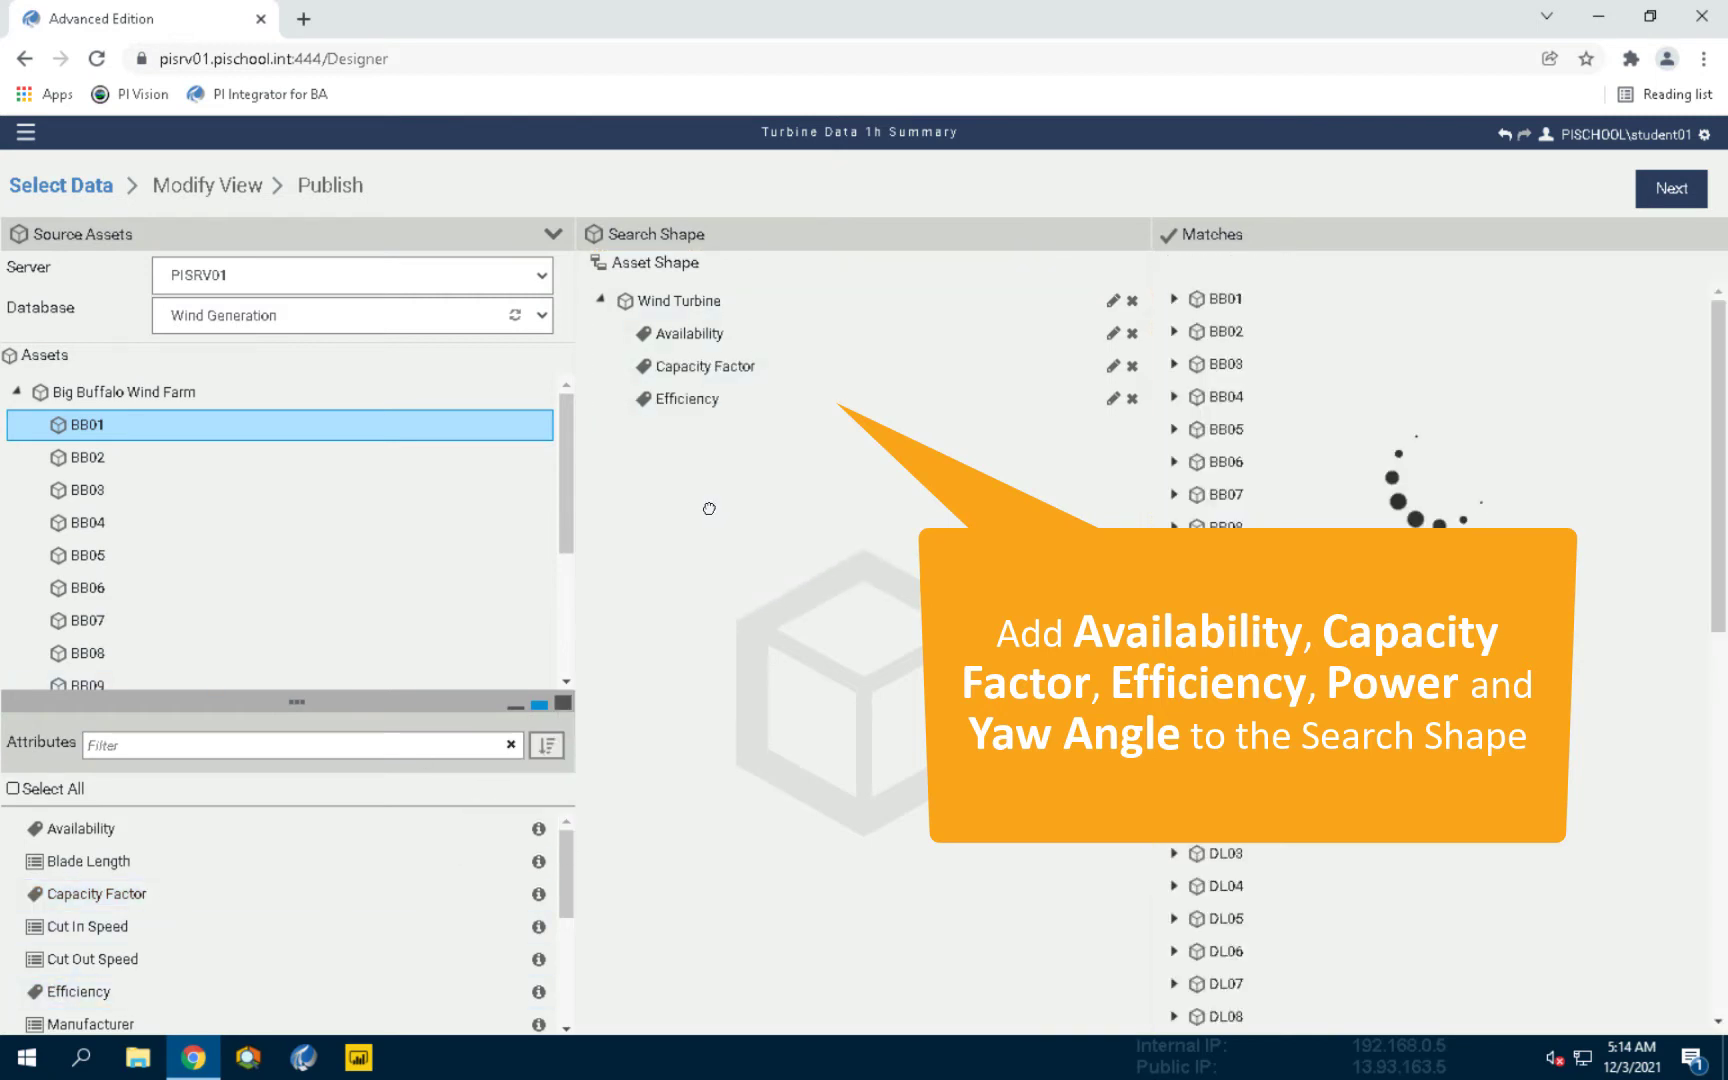
Step: Add Power and Yaw Angle to the shape and proceed to the Modify View preview
{"action": "scroll", "coordinate": [347, 903], "scroll_direction": "down", "scroll_amount": 3}
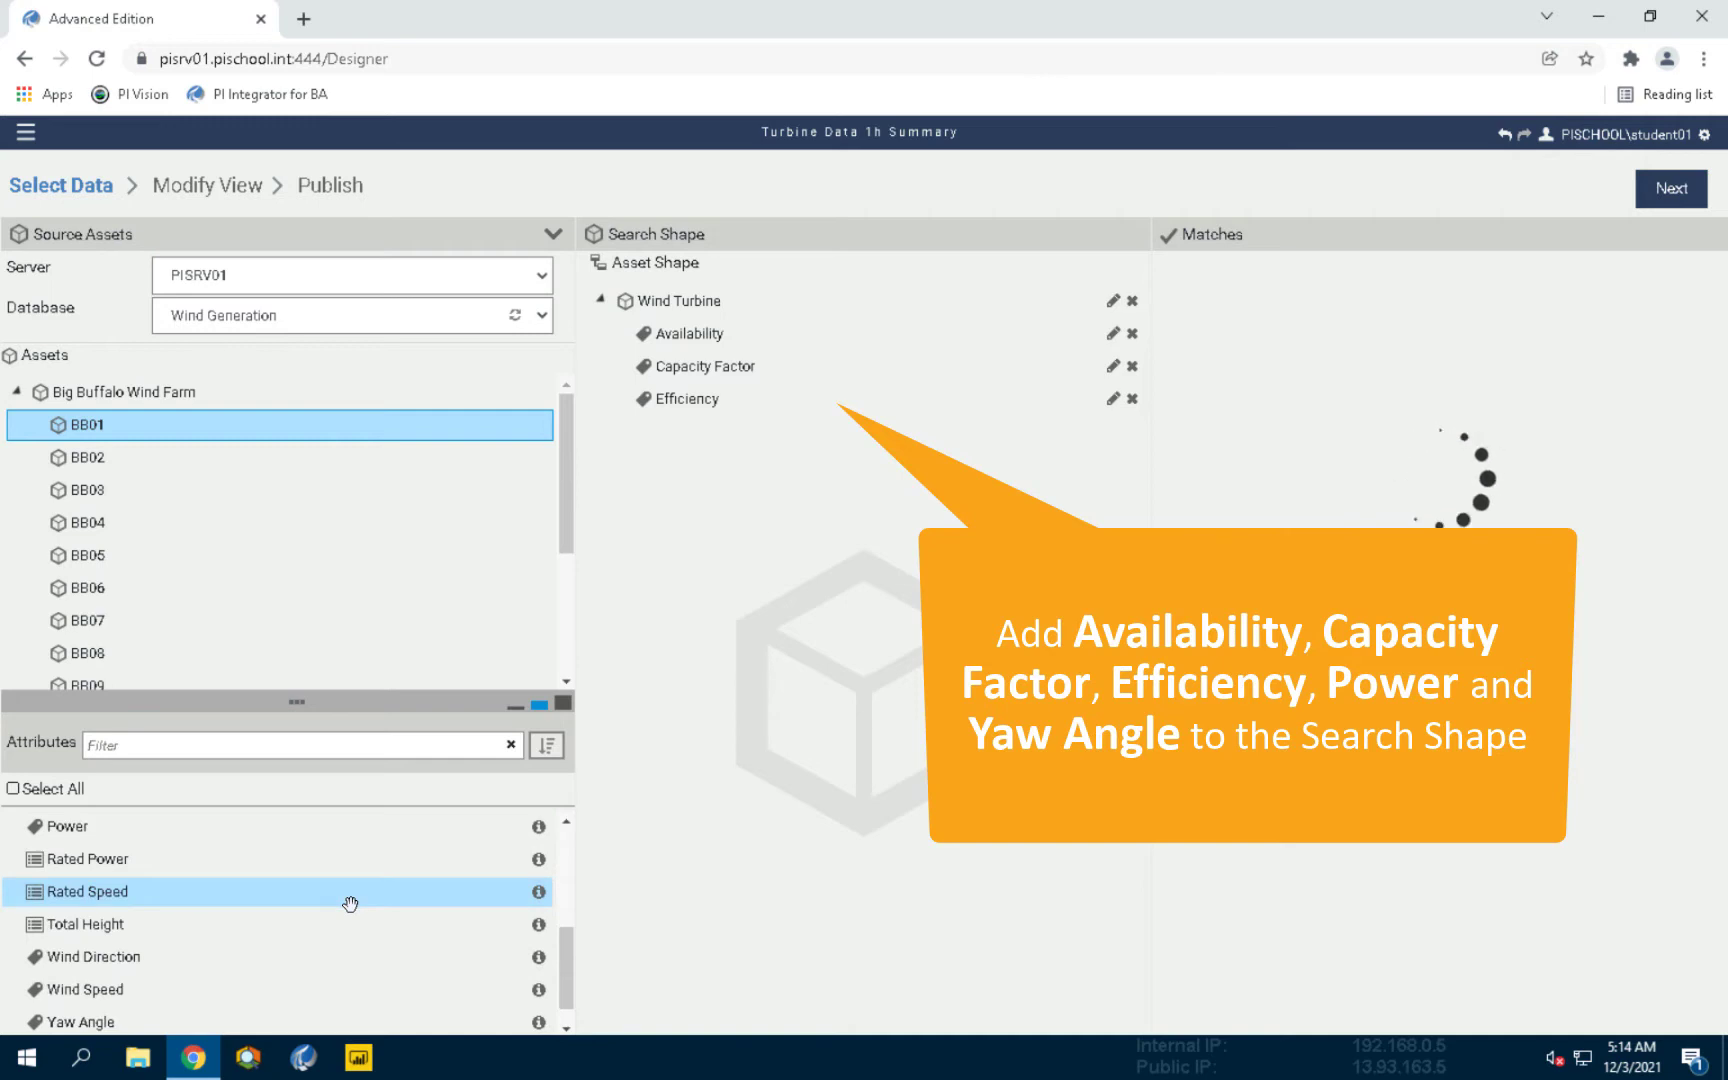
{"action": "left_click", "coordinate": [285, 833]}
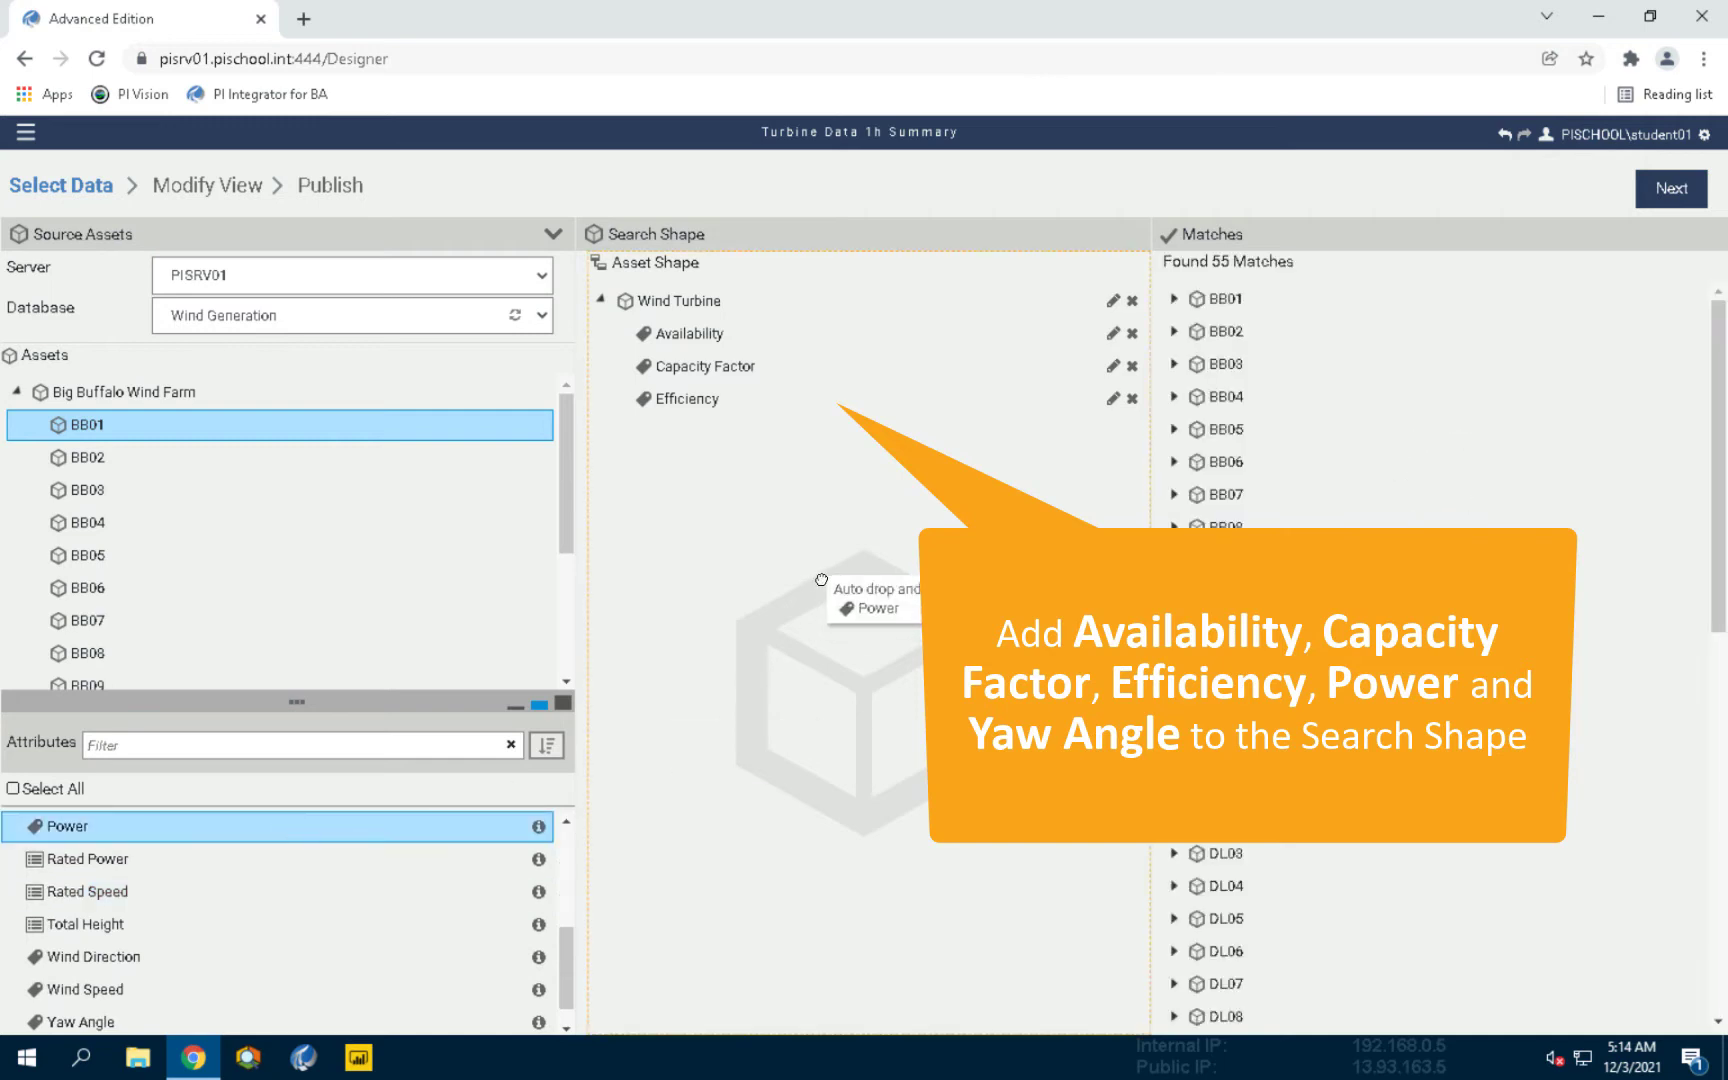
{"action": "left_click_drag", "start_coordinate": [839, 581], "coordinate": [845, 590]}
{"action": "left_click", "coordinate": [437, 898]}
{"action": "left_click_drag", "start_coordinate": [278, 1022], "coordinate": [757, 518]}
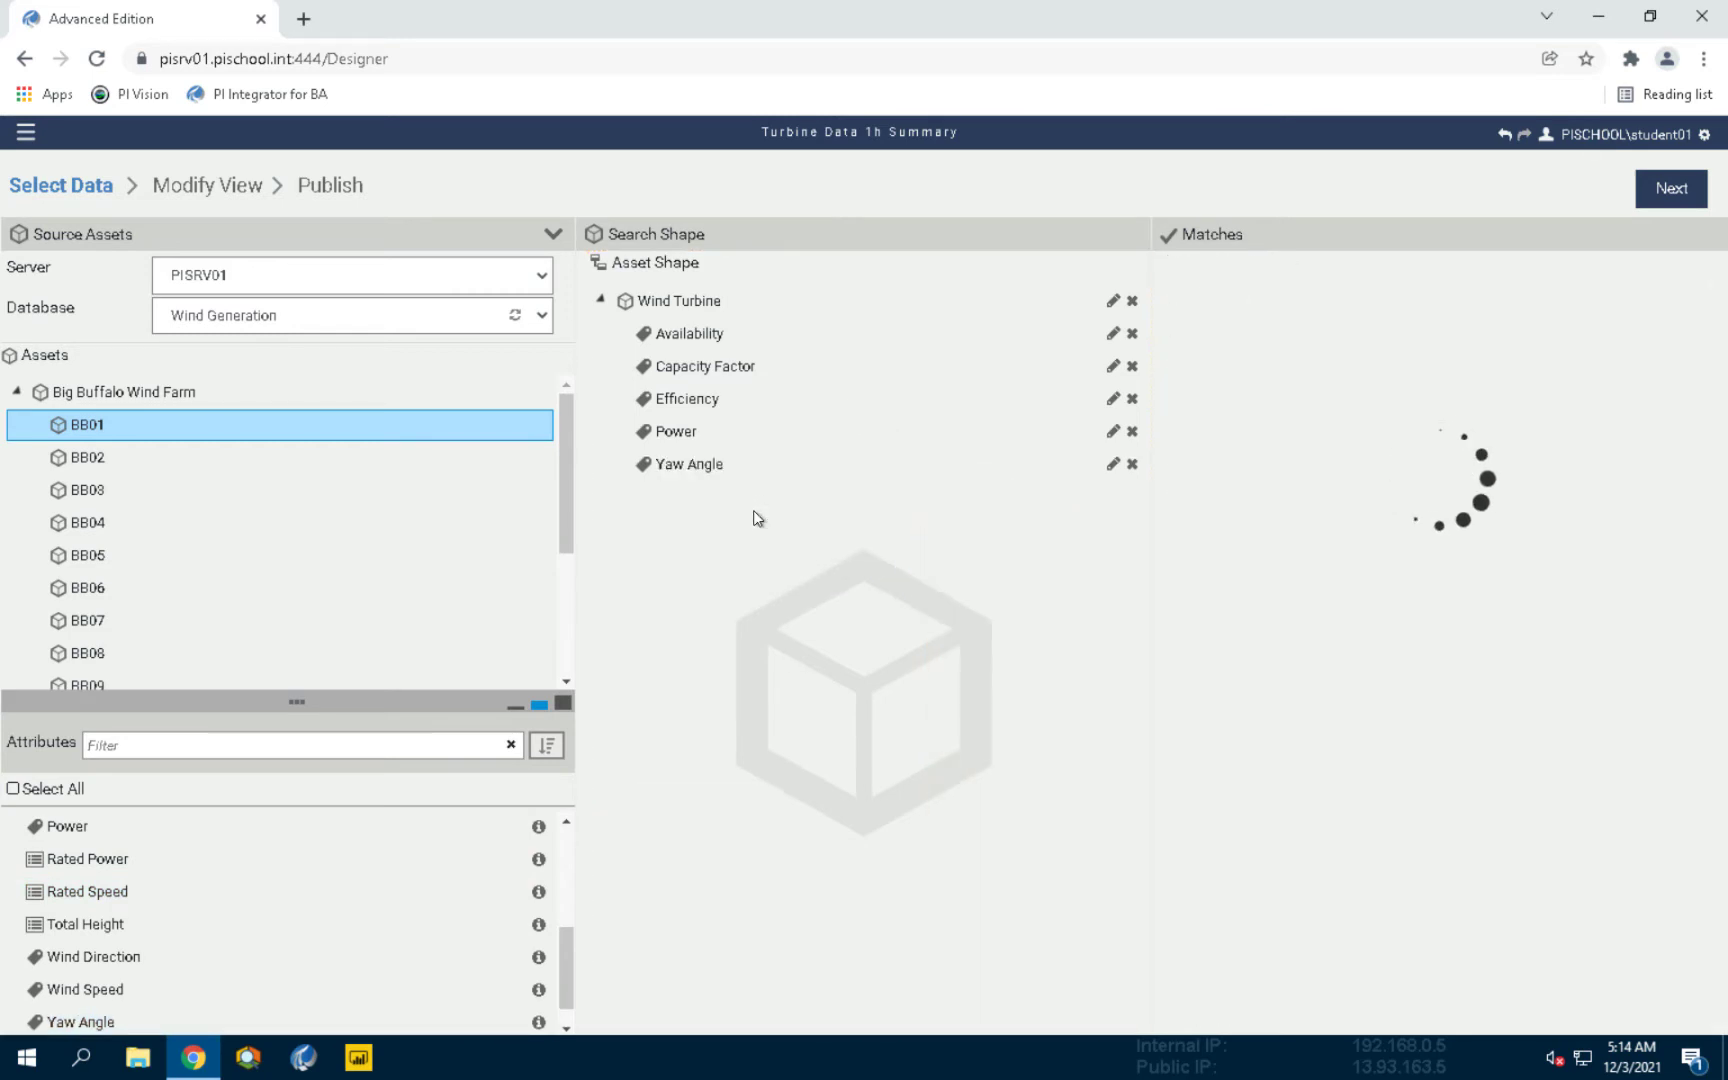
{"action": "left_click", "coordinate": [1671, 188]}
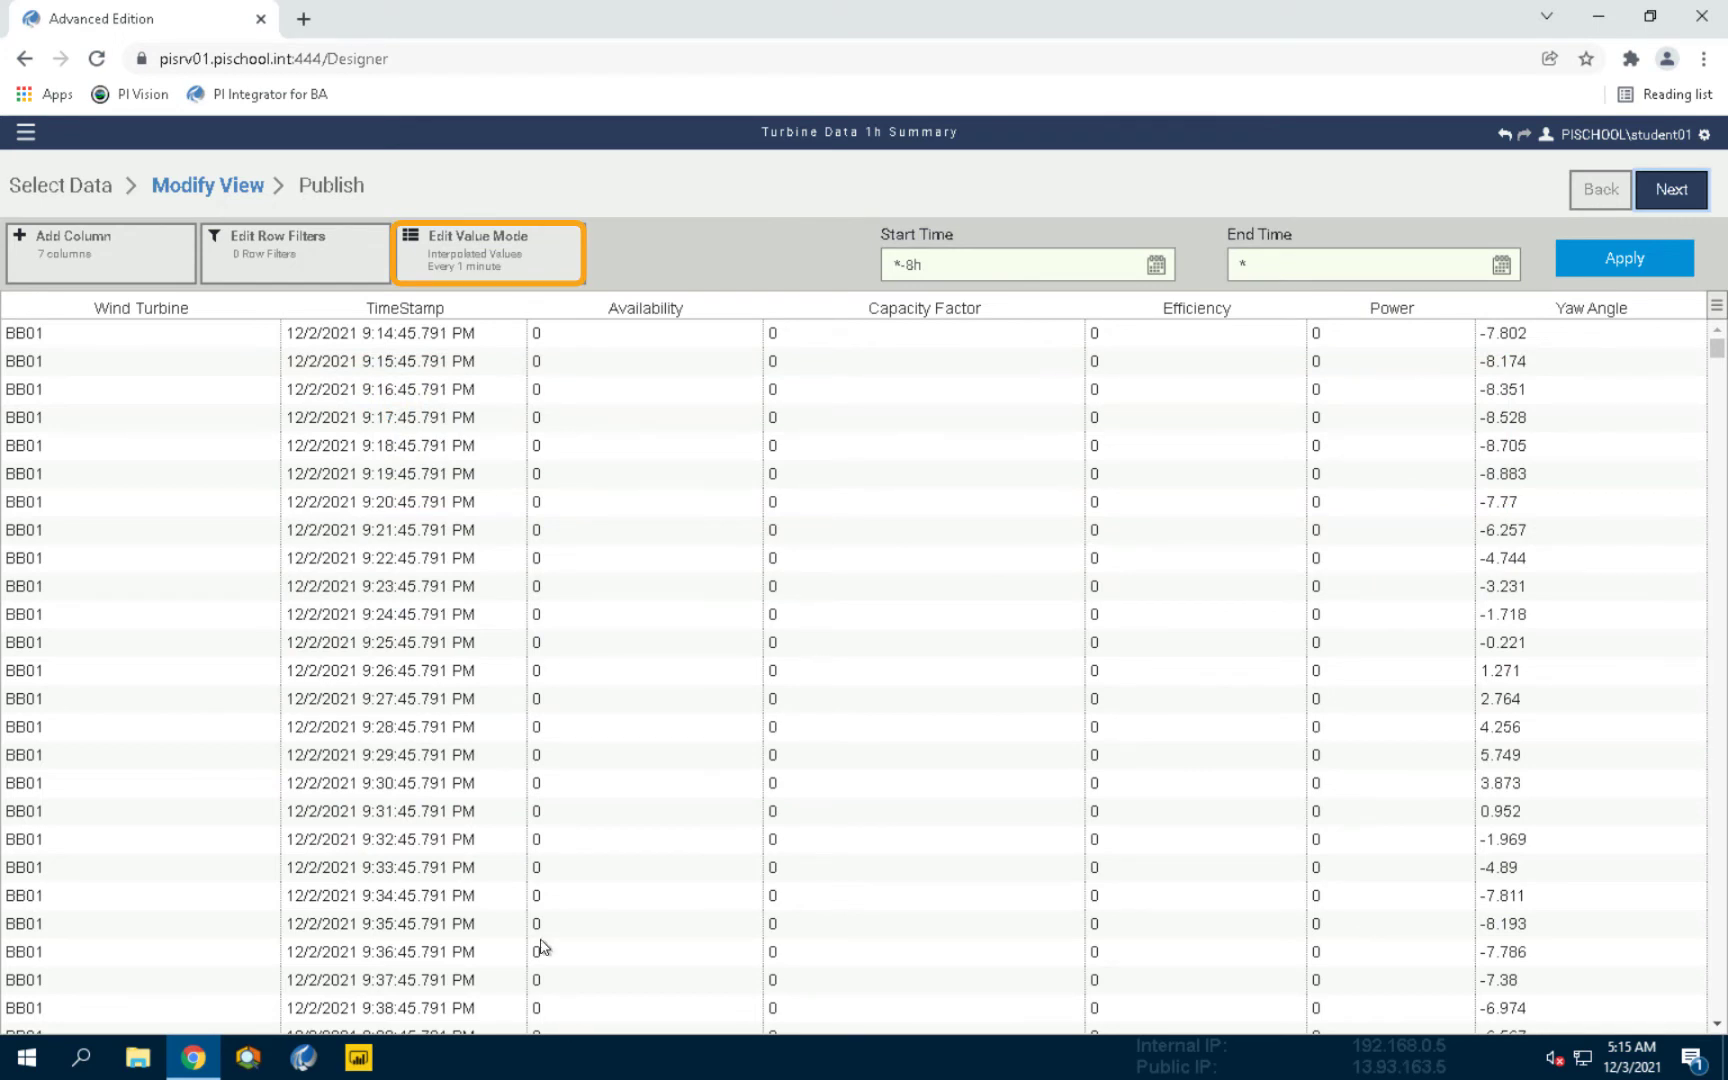
Step: Change the interpolated value sampling interval from minutes to hours
{"action": "left_click", "coordinate": [496, 254]}
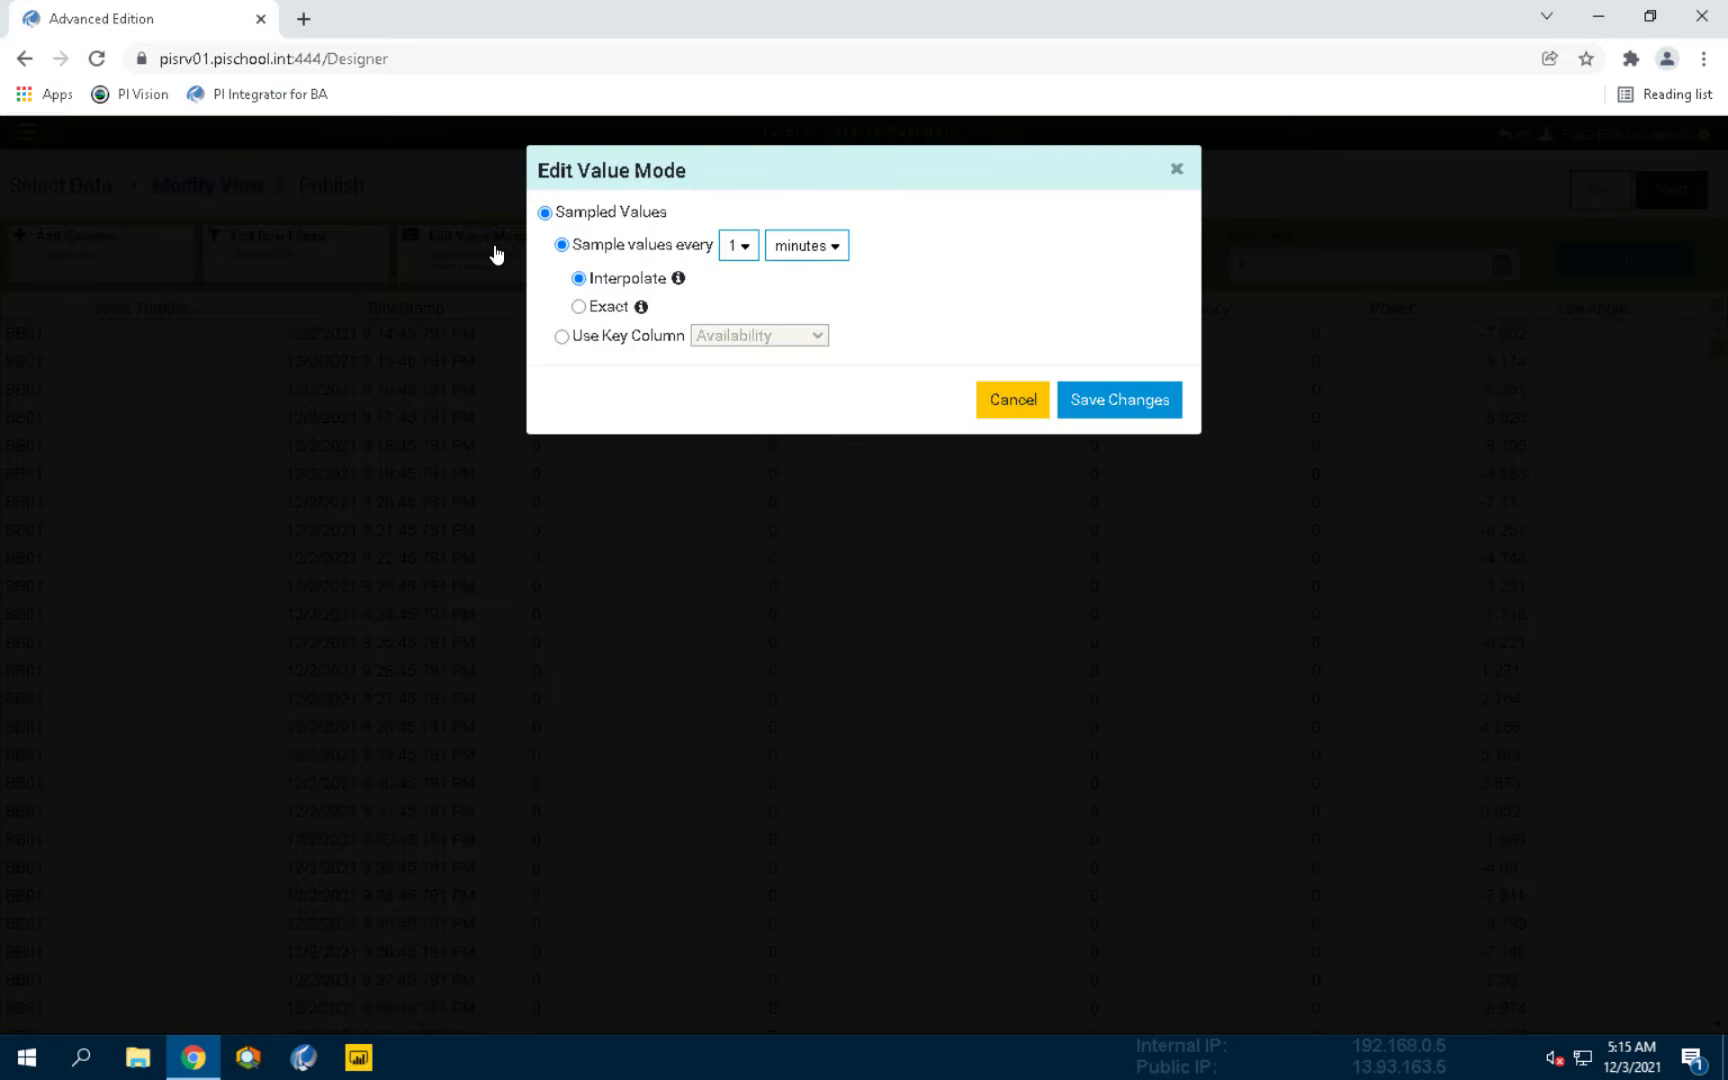
{"action": "left_click", "coordinate": [806, 248]}
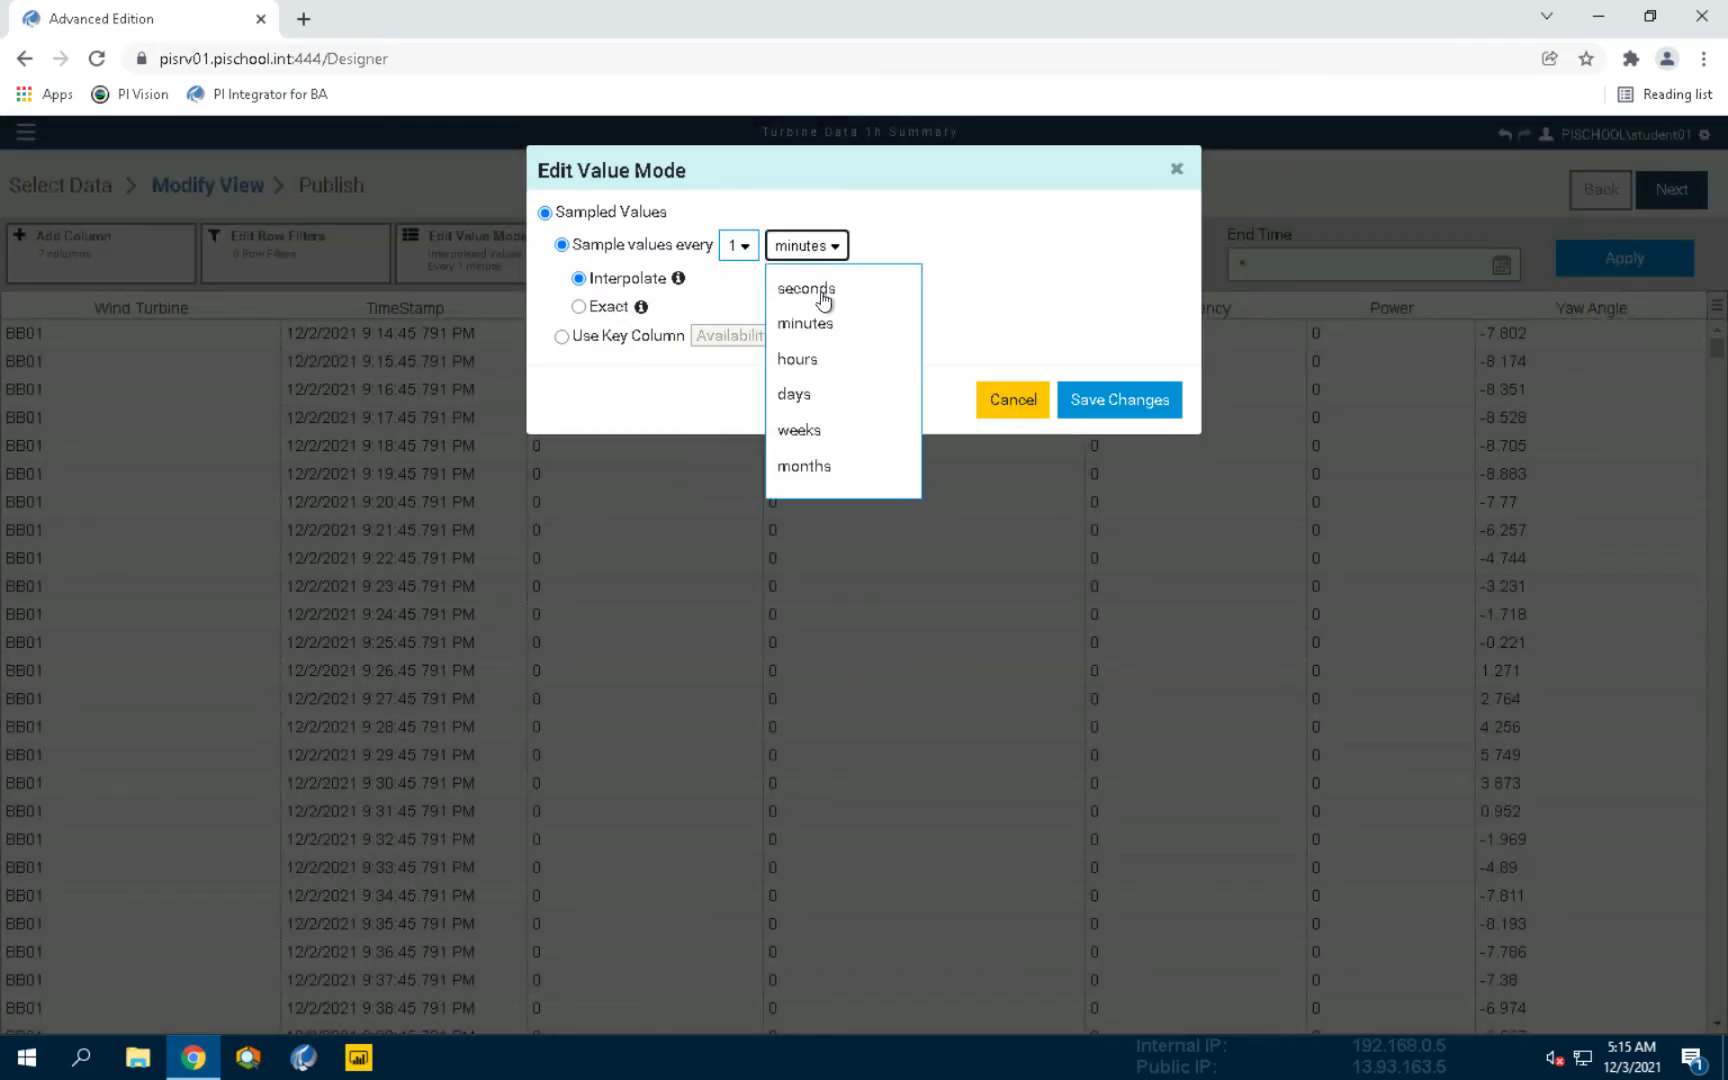
{"action": "left_click", "coordinate": [838, 362]}
{"action": "left_click", "coordinate": [1122, 411]}
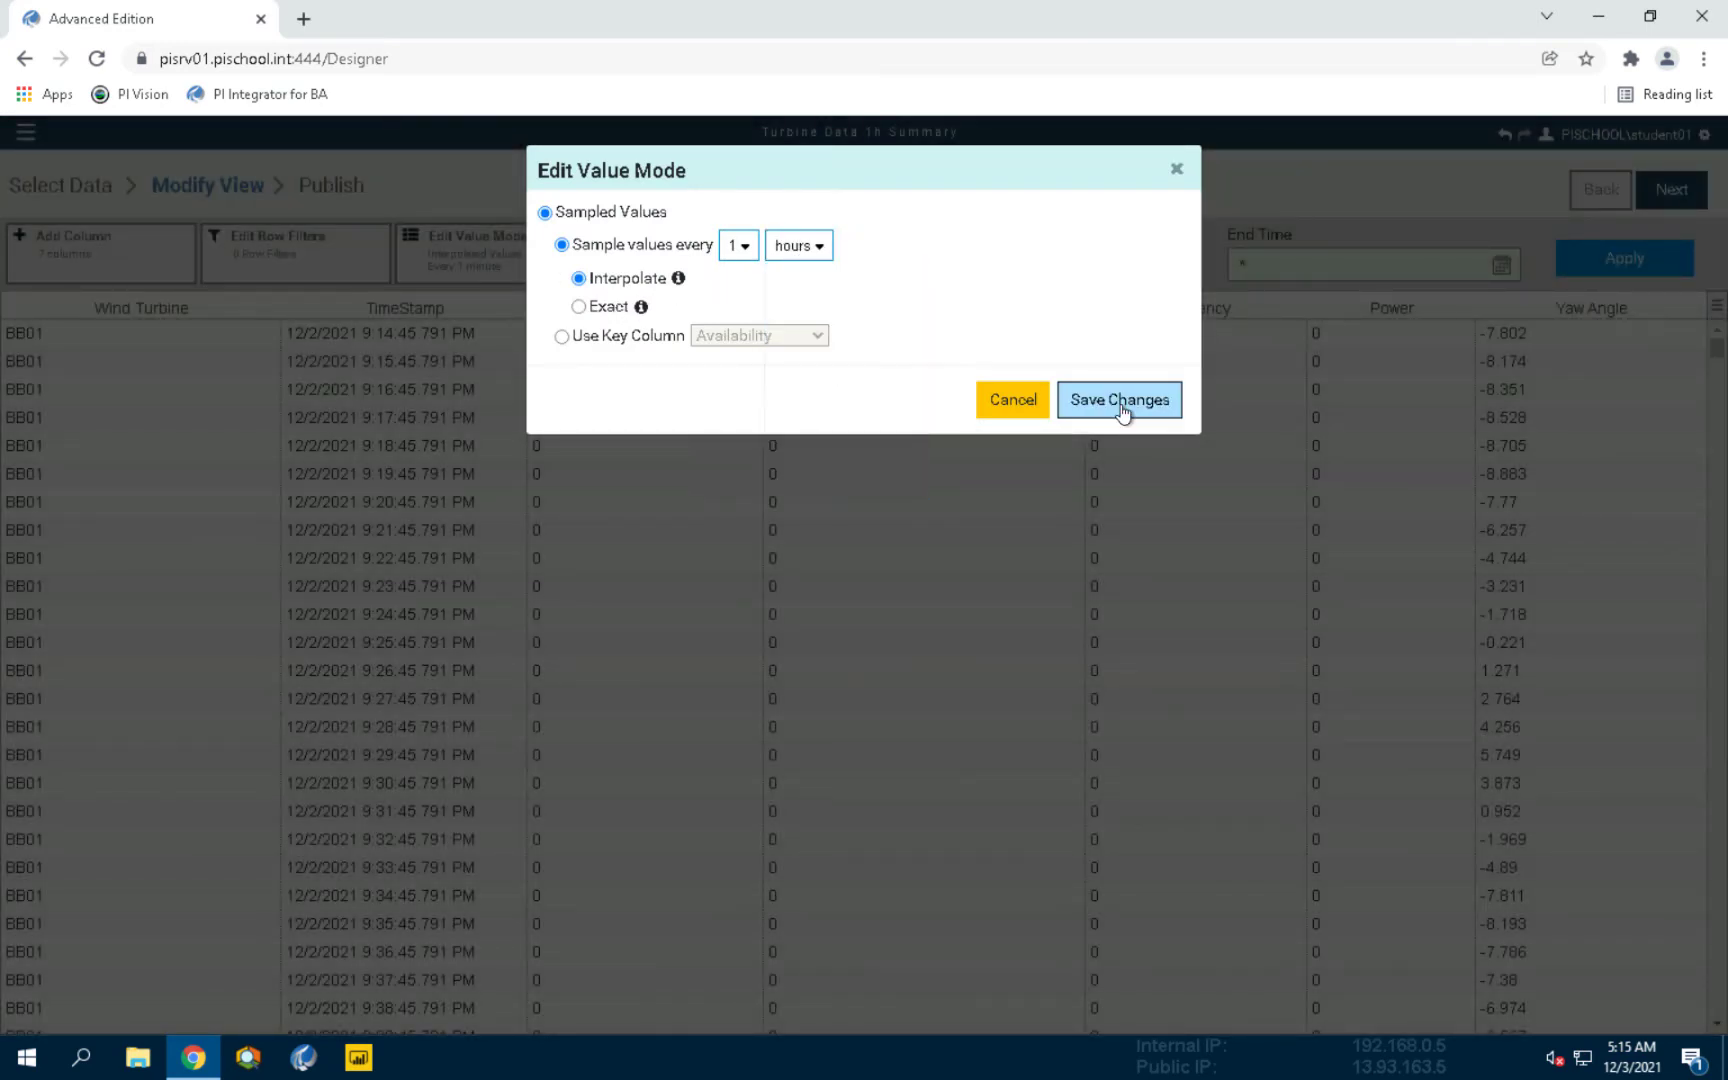
{"action": "left_click", "coordinate": [1120, 402]}
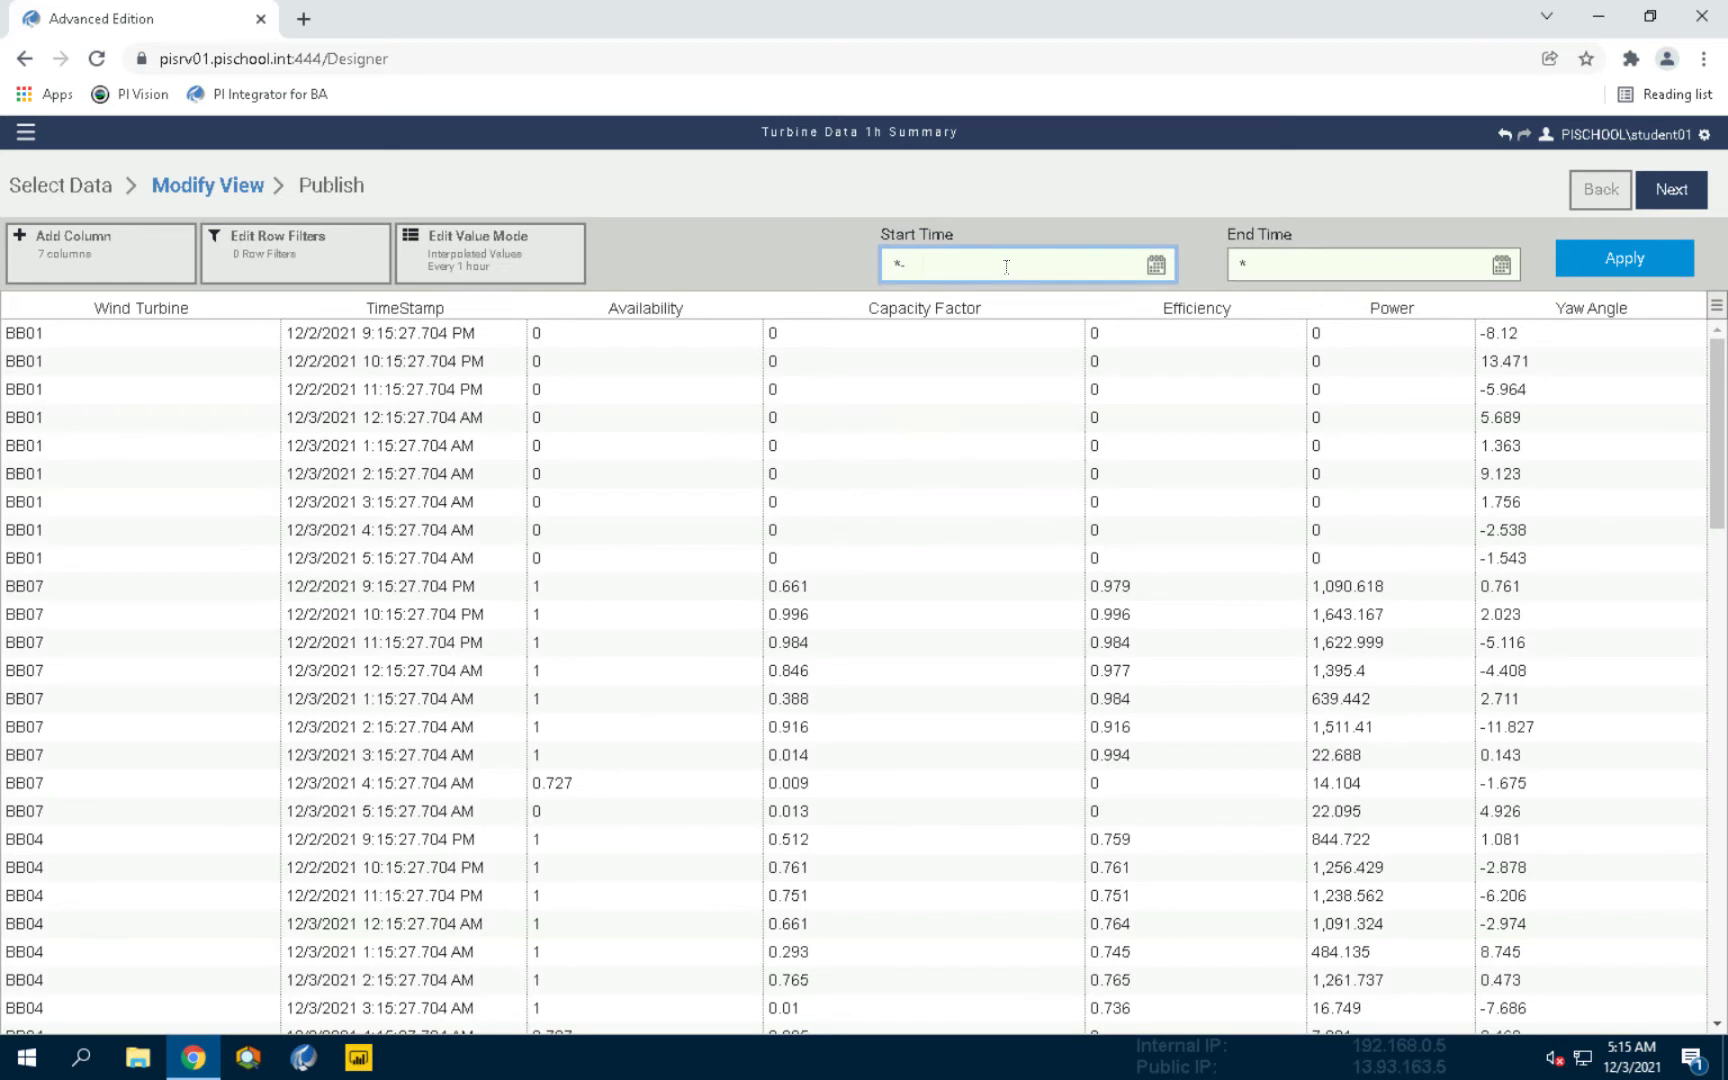
Step: Replace the preview start time with 1-1mo and apply it
{"action": "key", "text": "BackSpace"}
{"action": "key", "text": "BackSpace"}
{"action": "left_click", "coordinate": [1664, 256]}
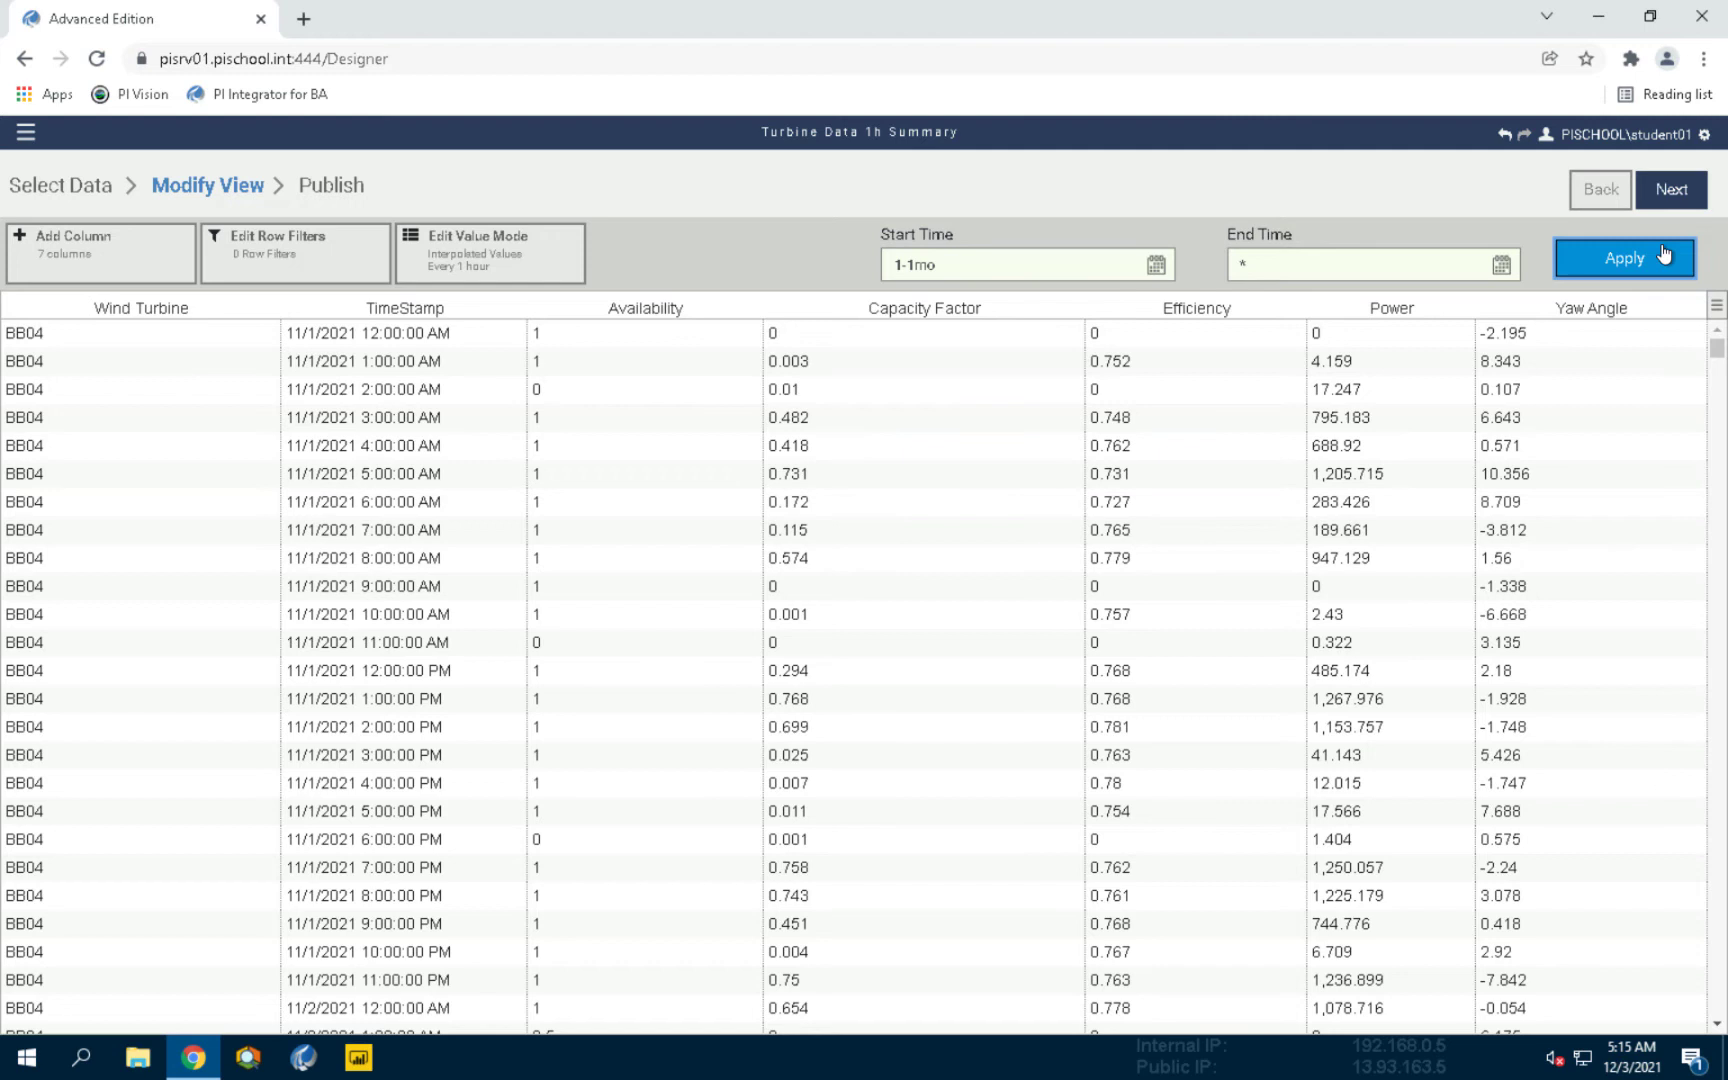
Step: Set the Availability column's Data Content to Average
{"action": "left_click", "coordinate": [719, 318]}
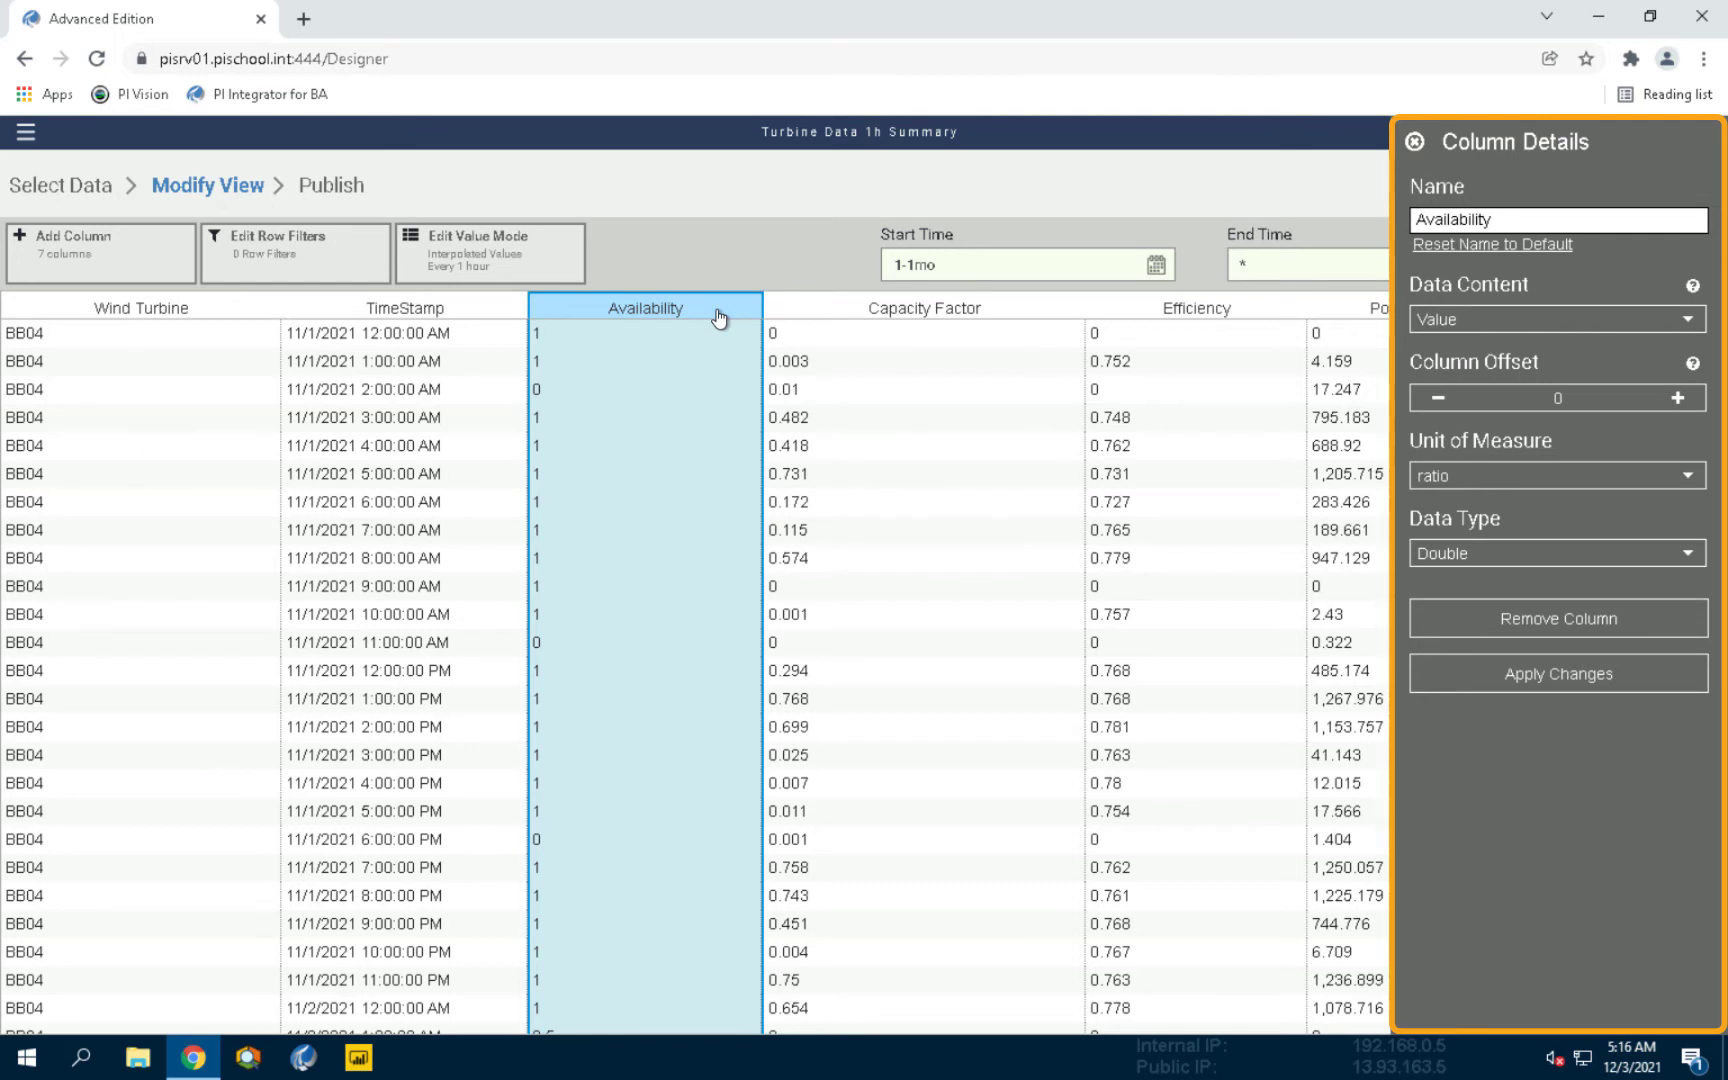
{"action": "left_click", "coordinate": [1600, 319]}
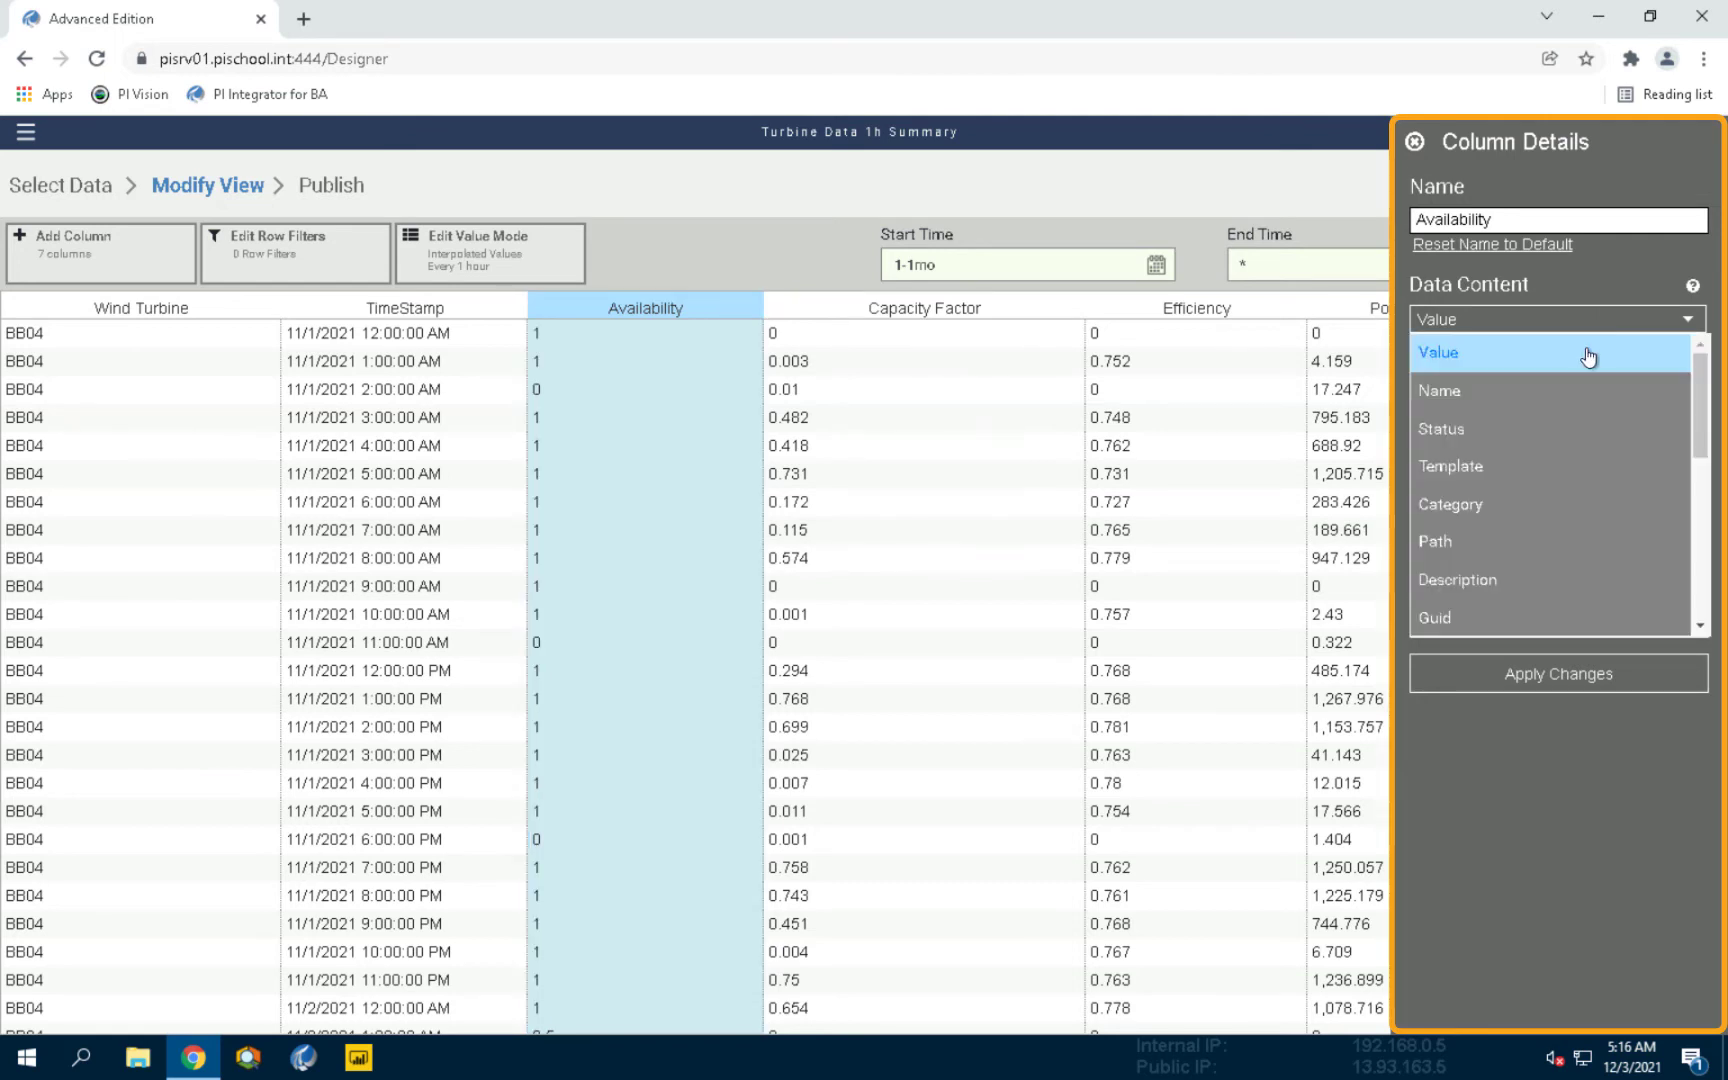
{"action": "scroll", "coordinate": [1512, 584], "scroll_direction": "down", "scroll_amount": 2}
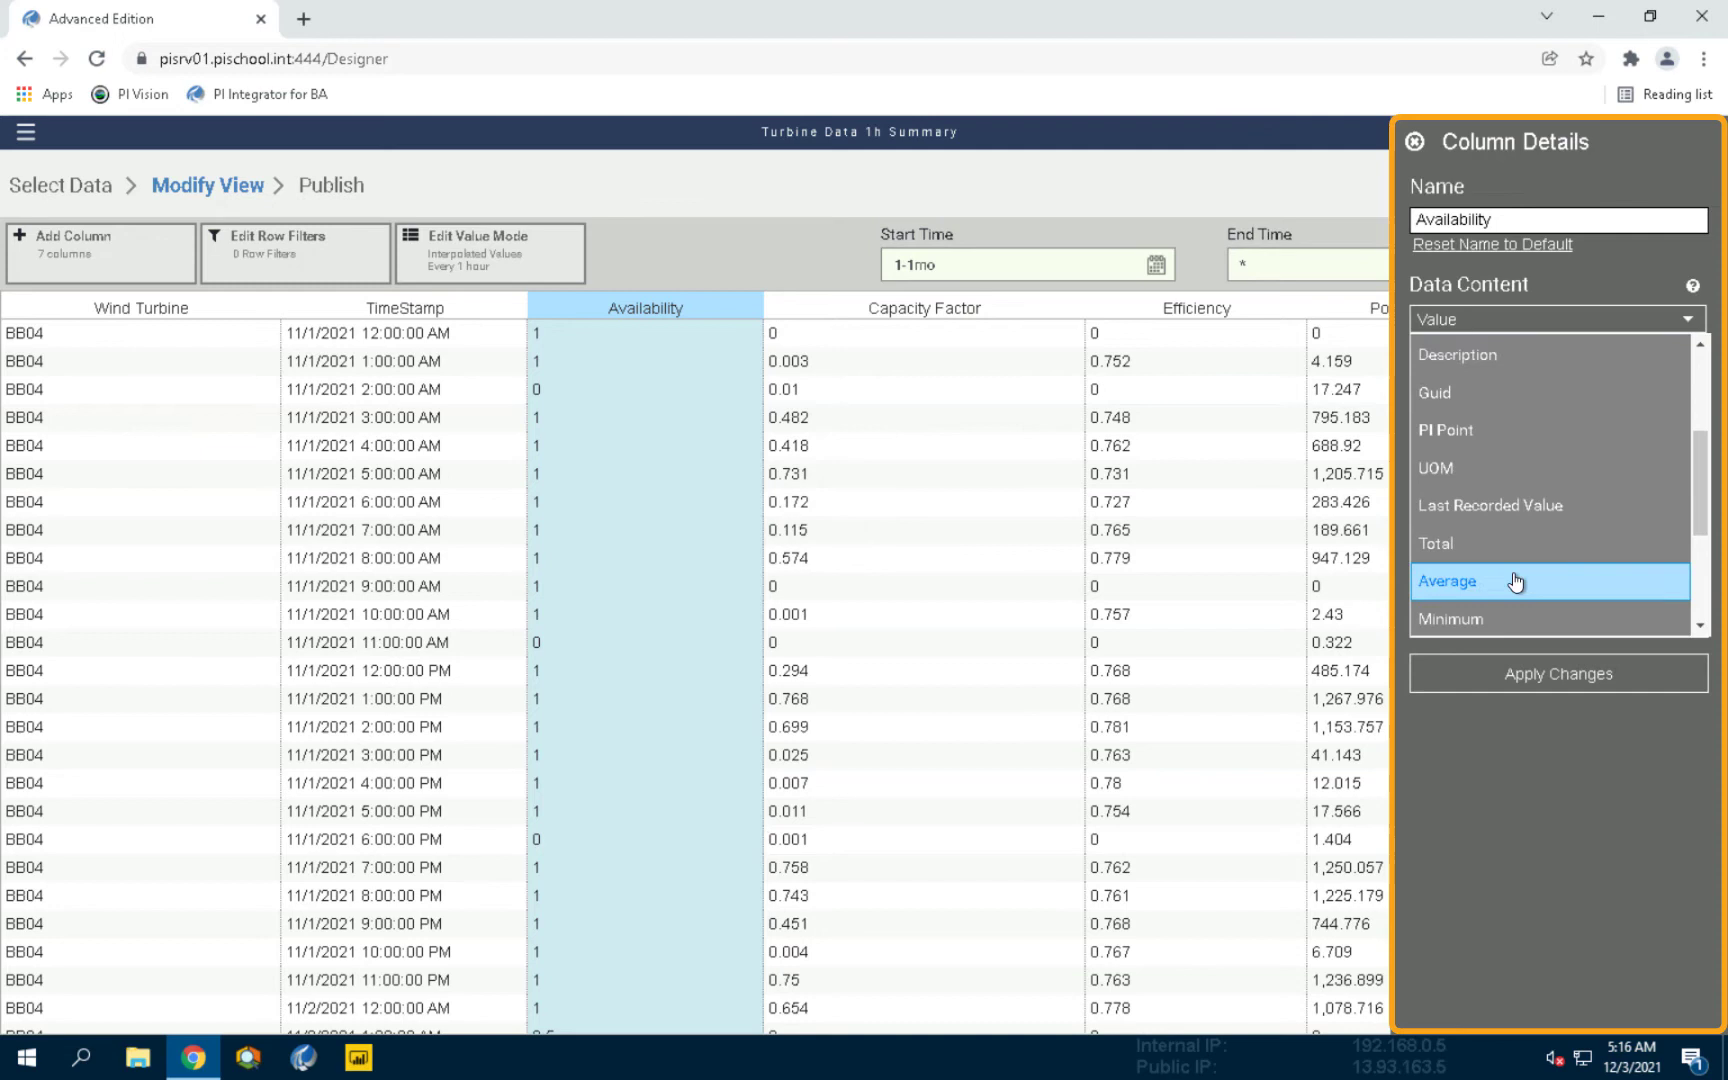
{"action": "left_click", "coordinate": [1507, 586]}
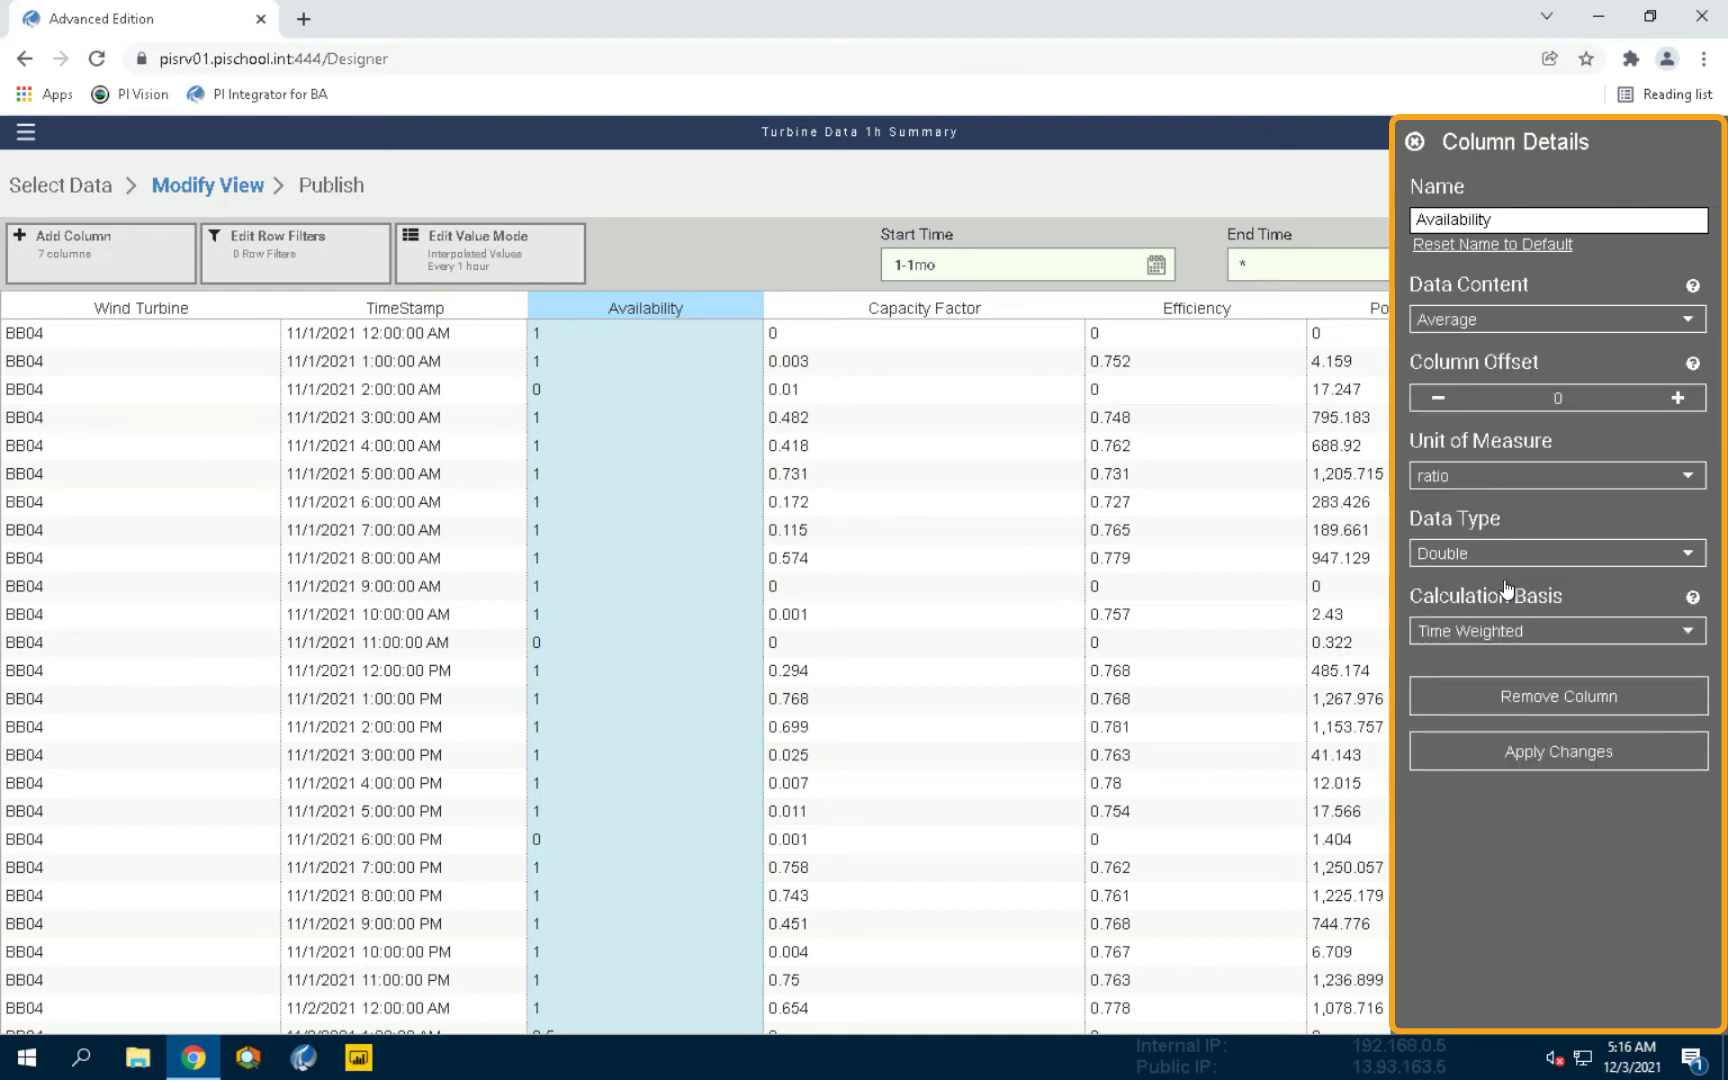
{"action": "left_click", "coordinate": [1577, 761]}
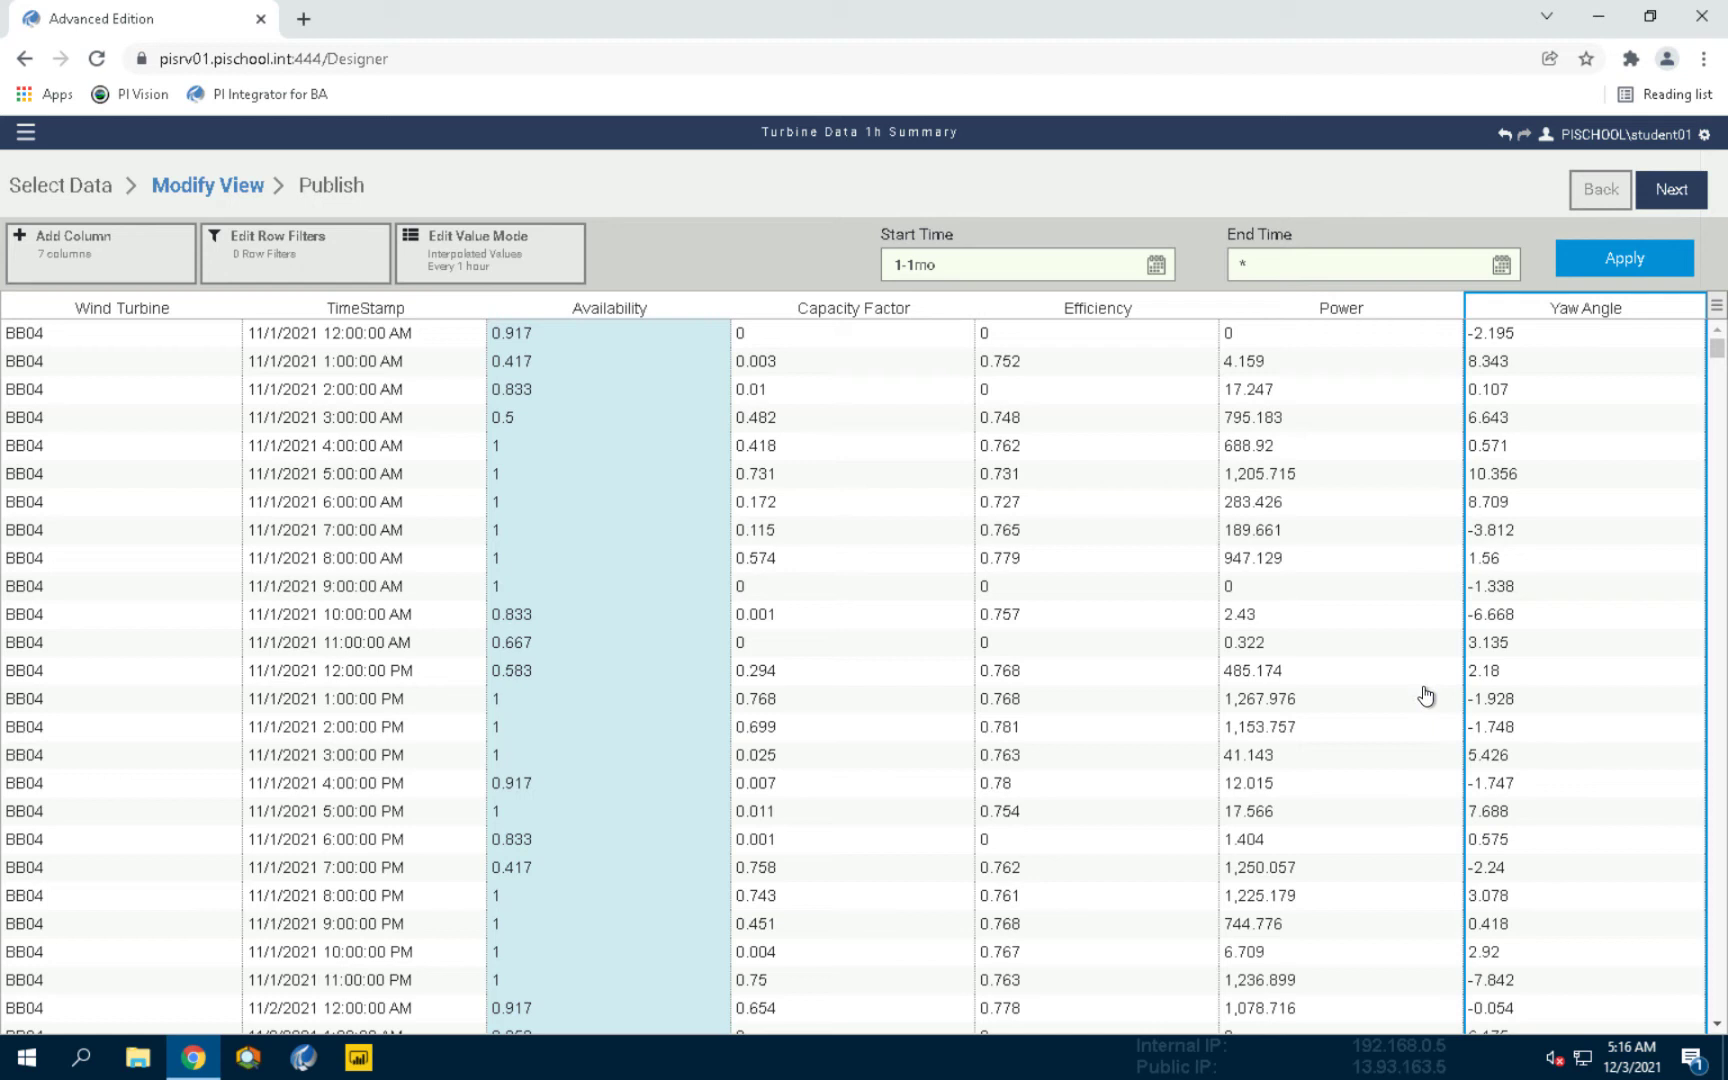
Step: Set the Capacity Factor and Efficiency columns' Data Content to Average
{"action": "left_click", "coordinate": [920, 434]}
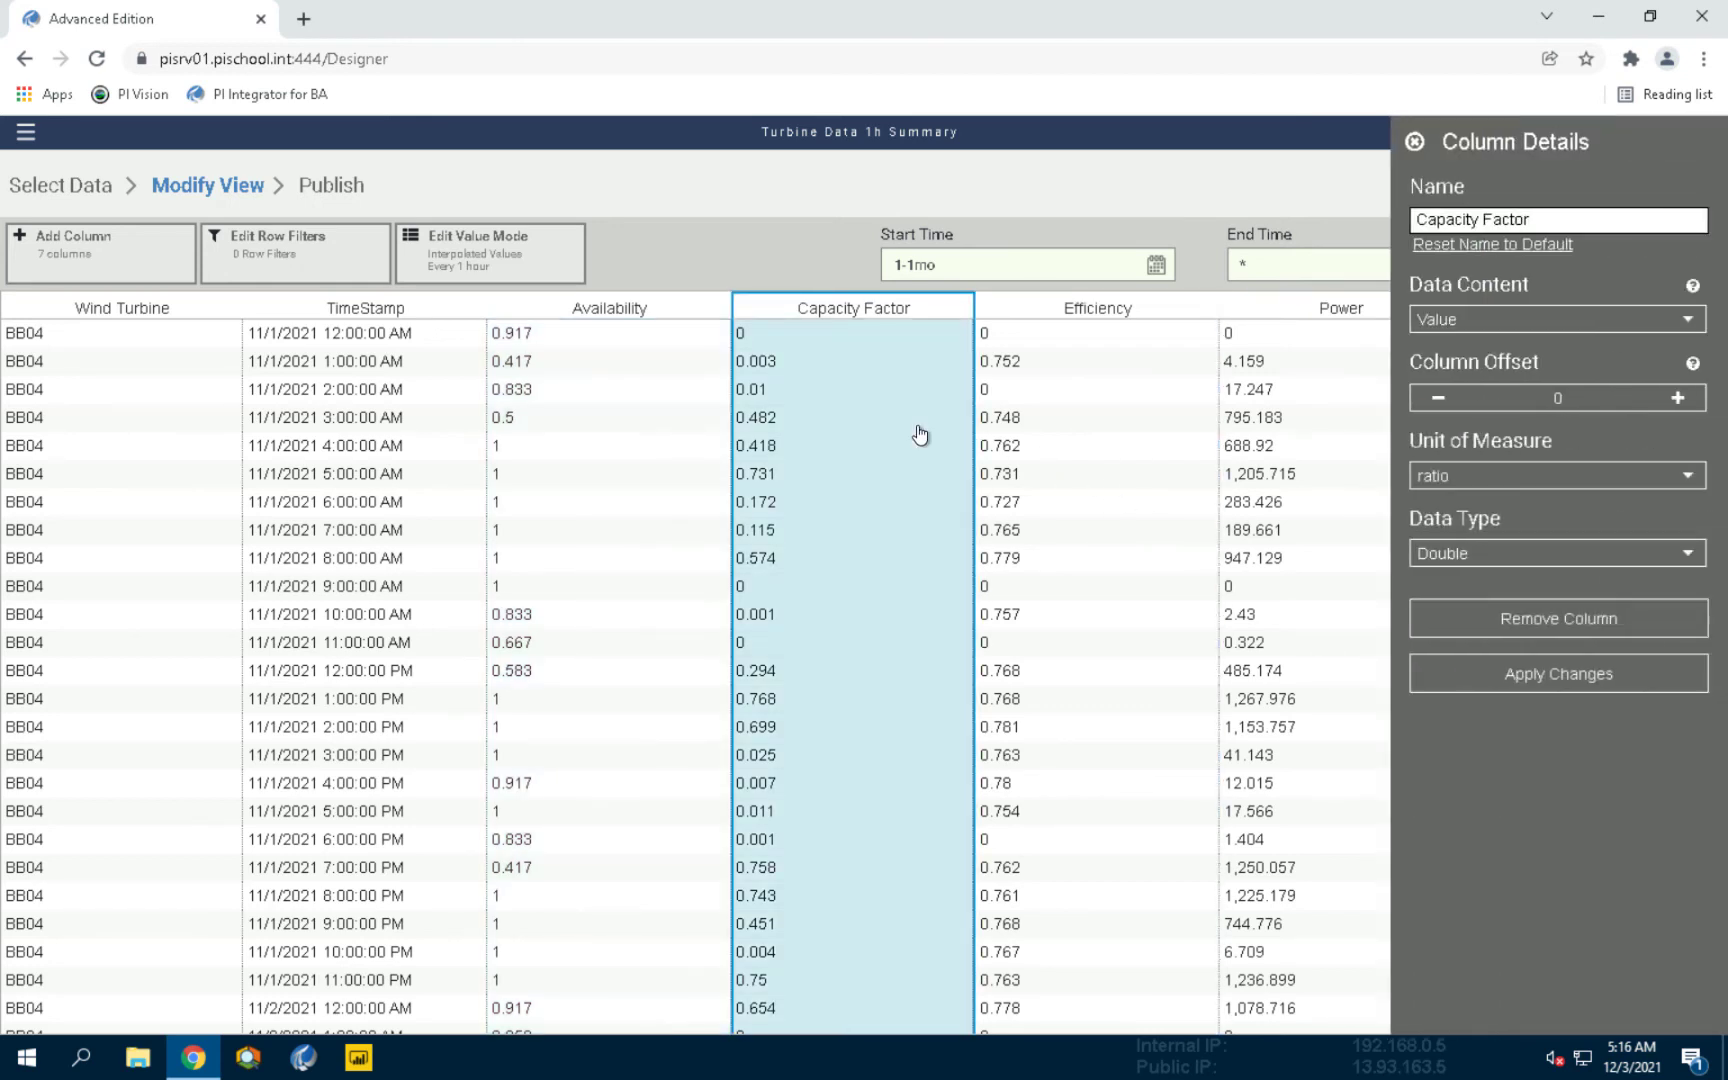
{"action": "left_click", "coordinate": [1470, 320]}
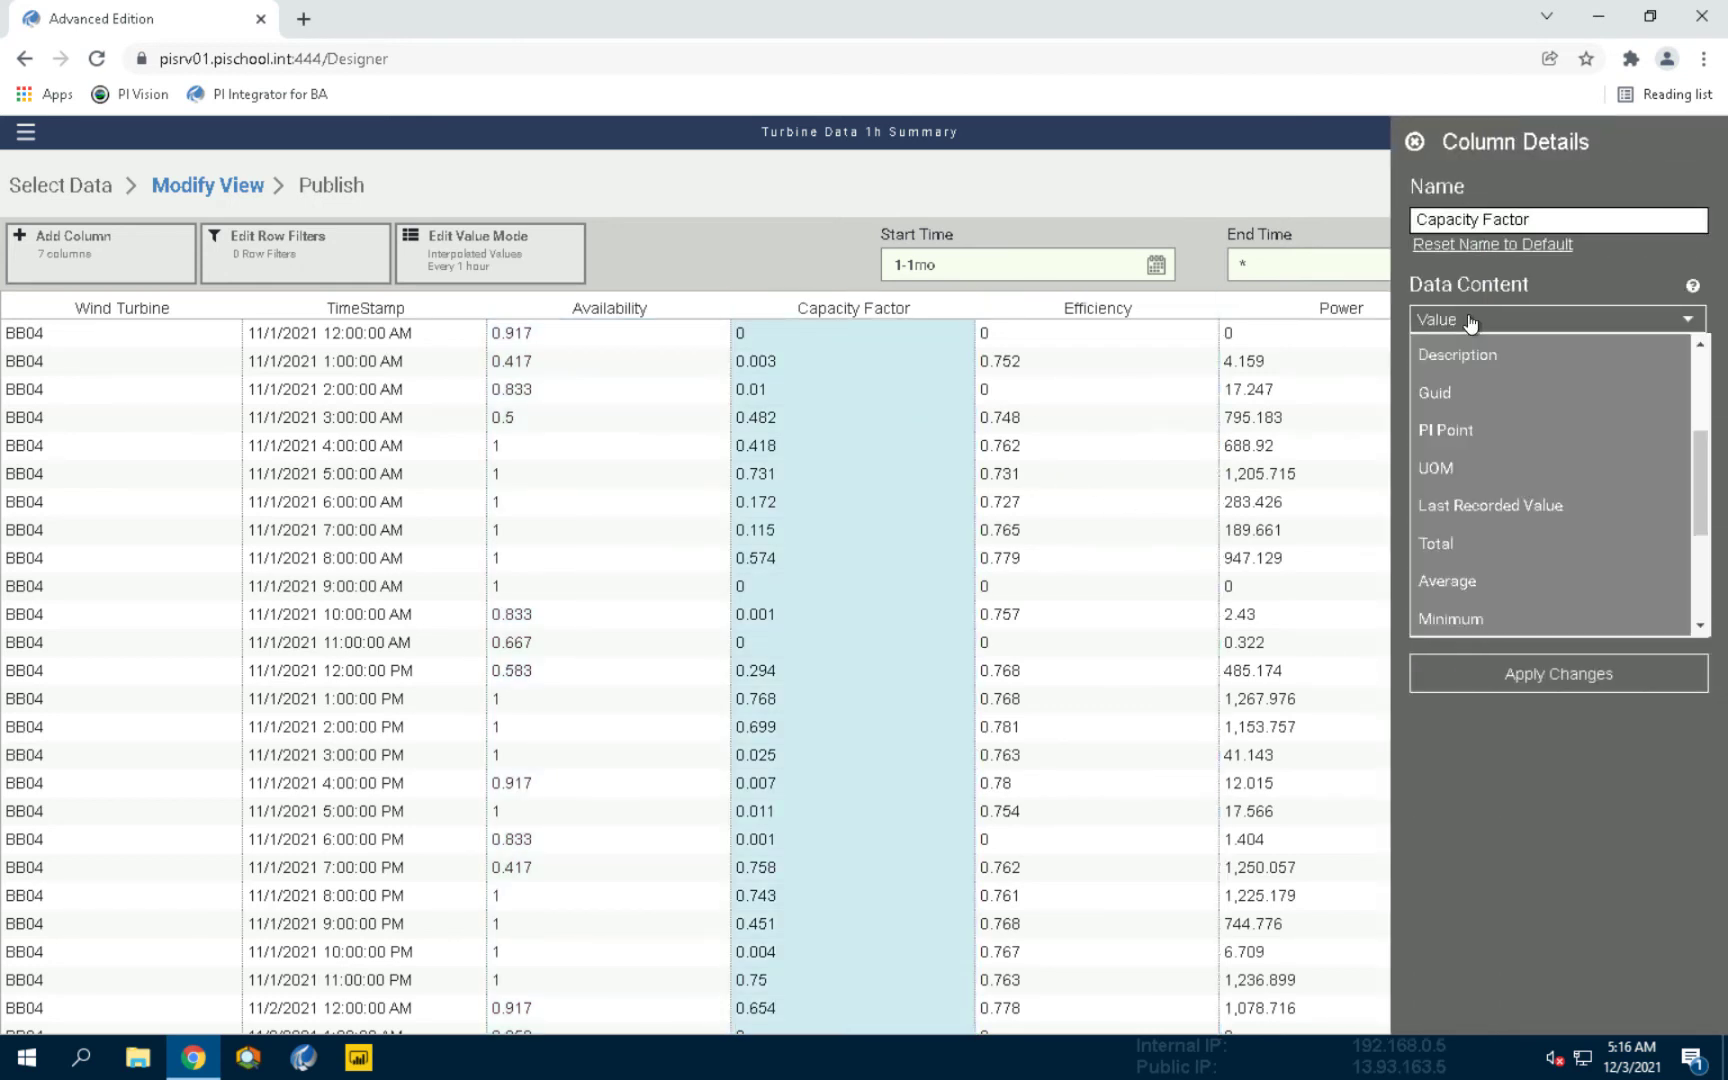
{"action": "left_click", "coordinate": [1518, 597]}
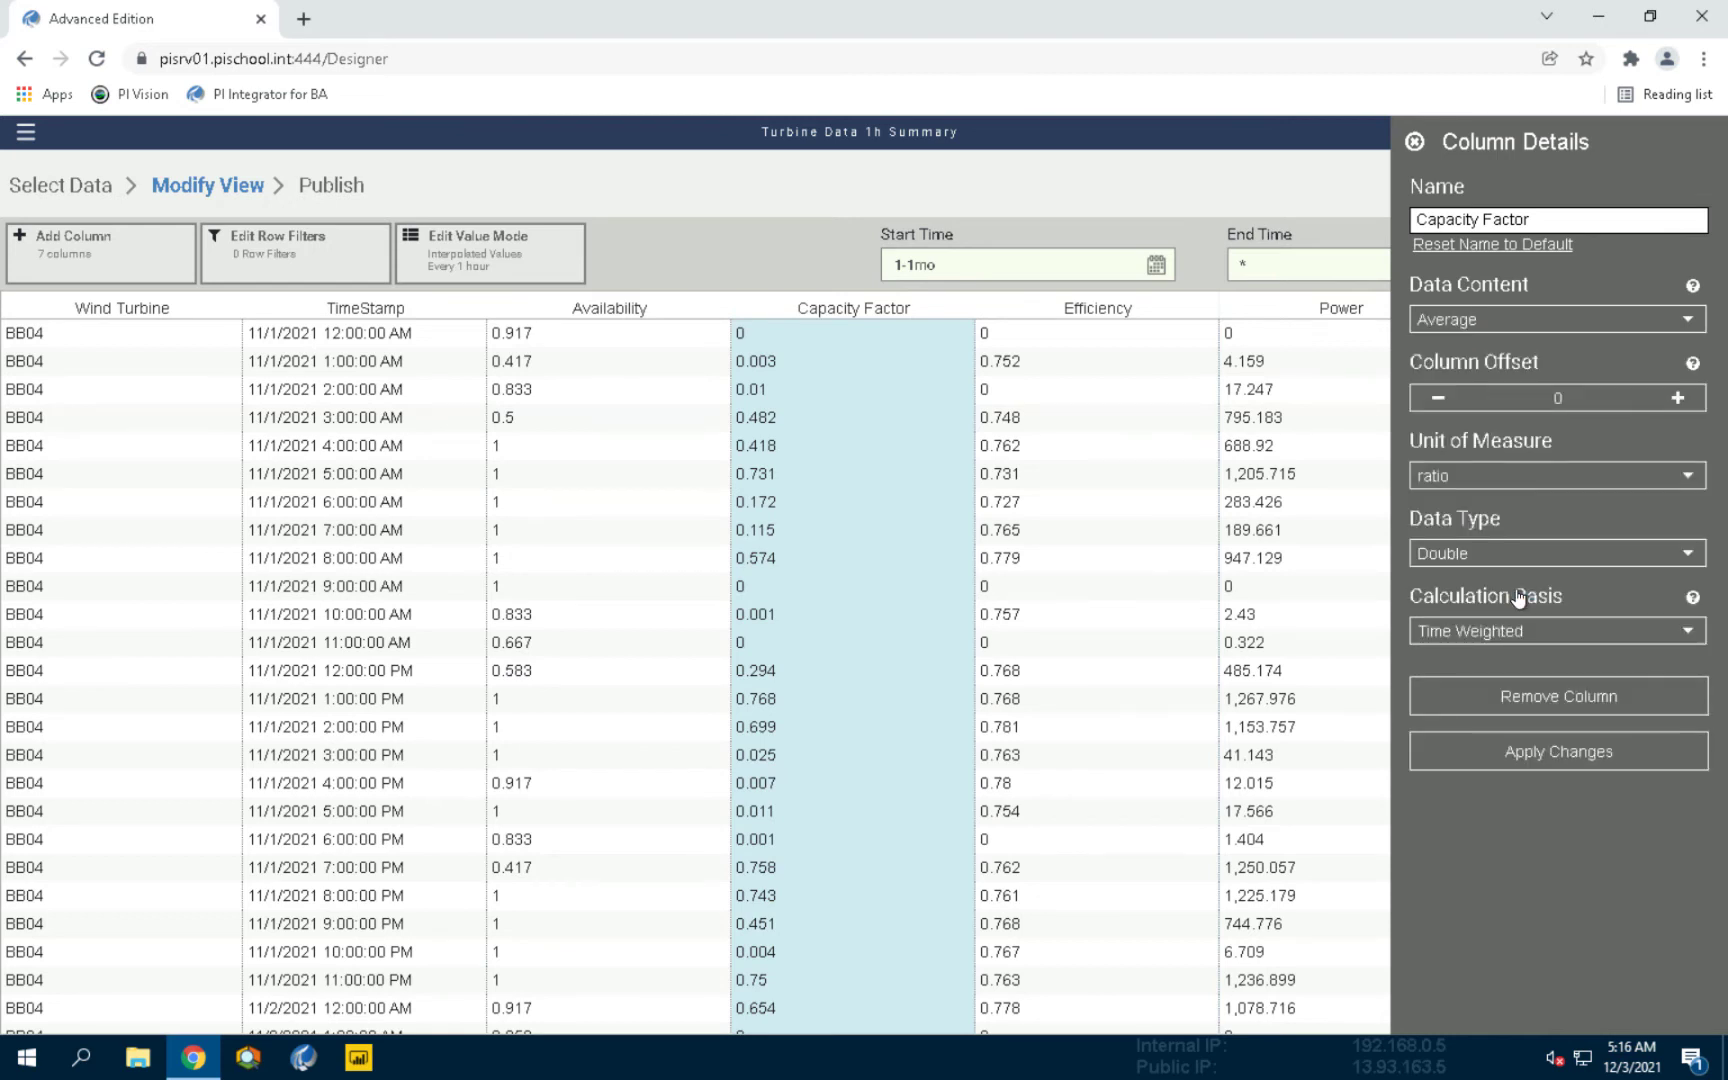
{"action": "left_click", "coordinate": [1565, 753]}
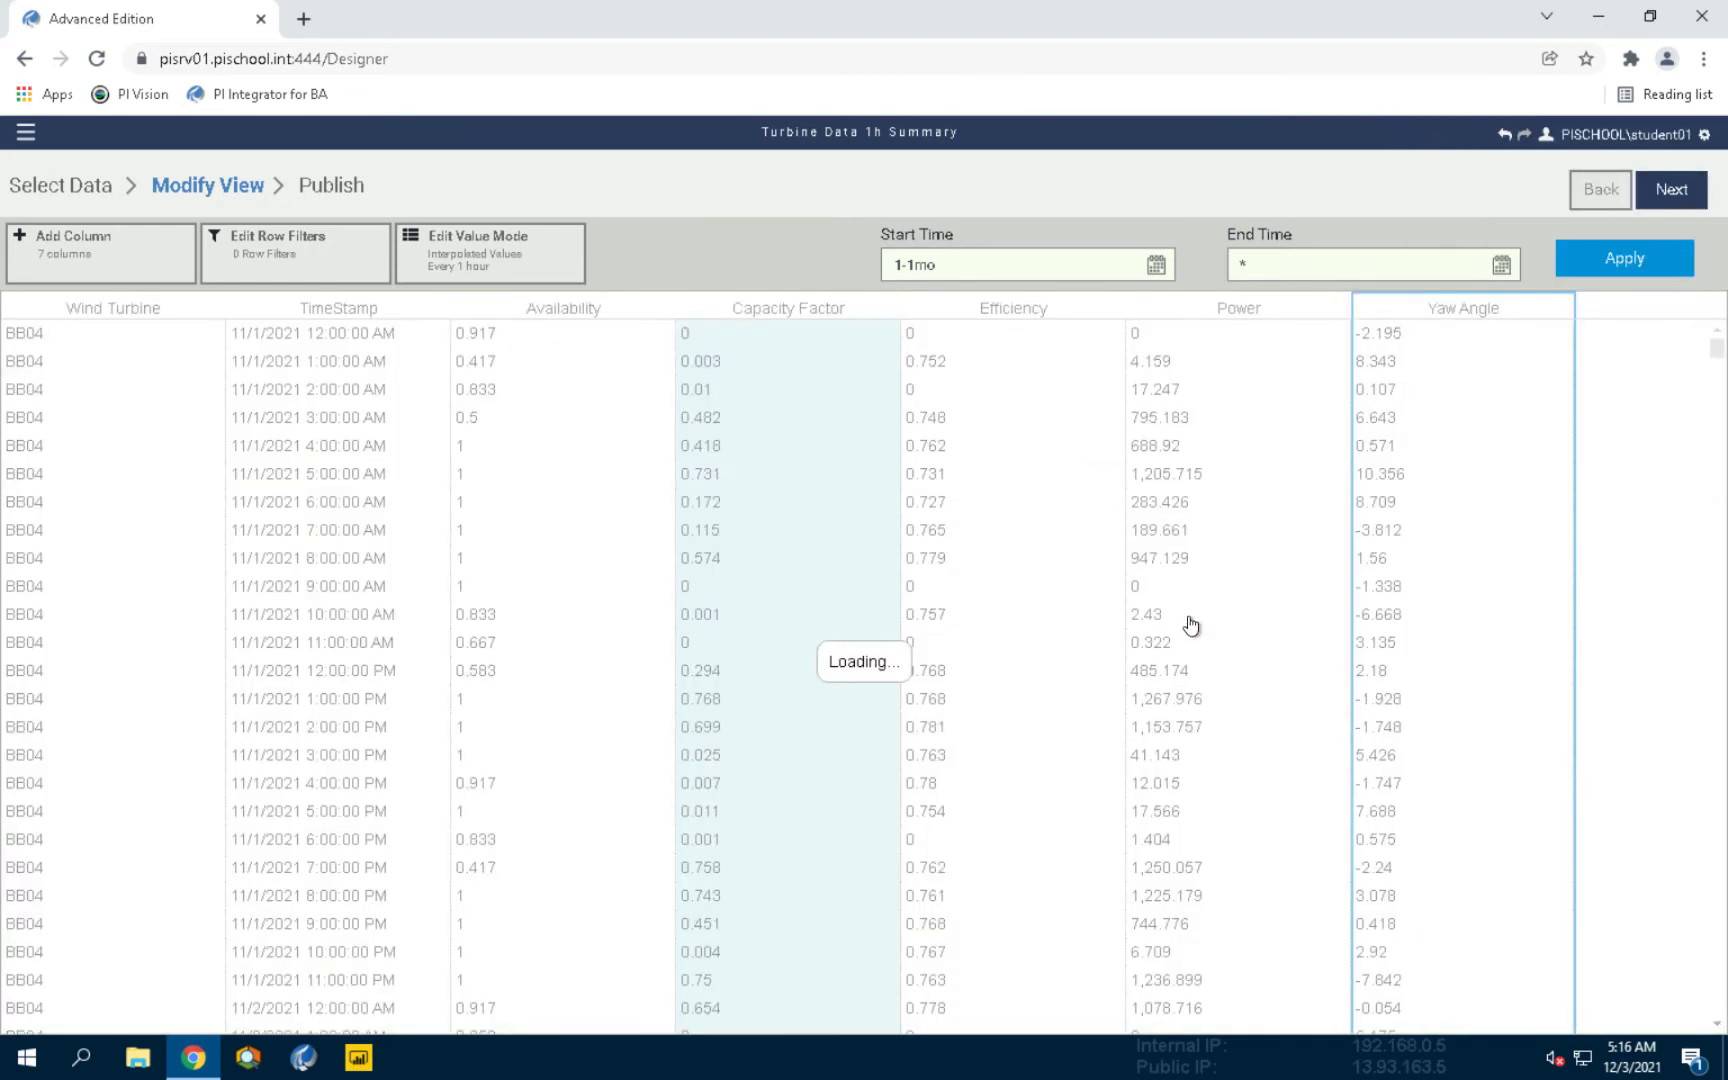
{"action": "left_click", "coordinate": [1115, 577]}
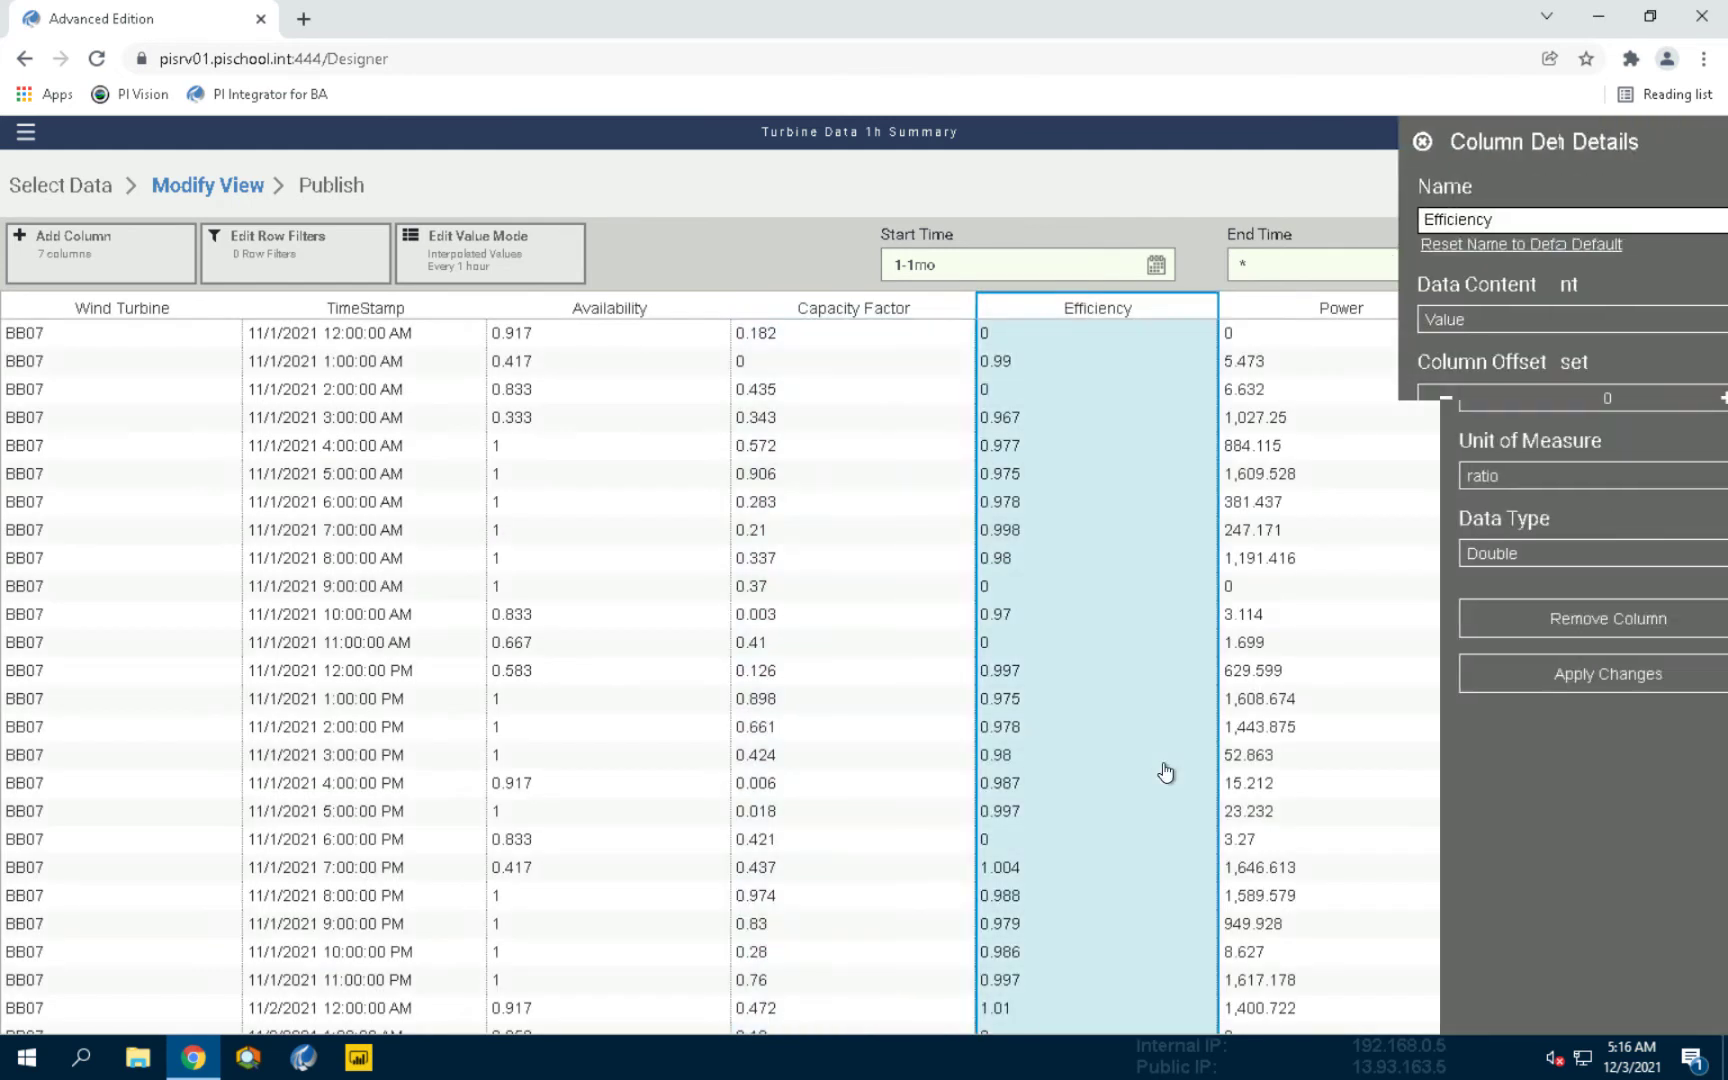
{"action": "left_click", "coordinate": [1484, 322]}
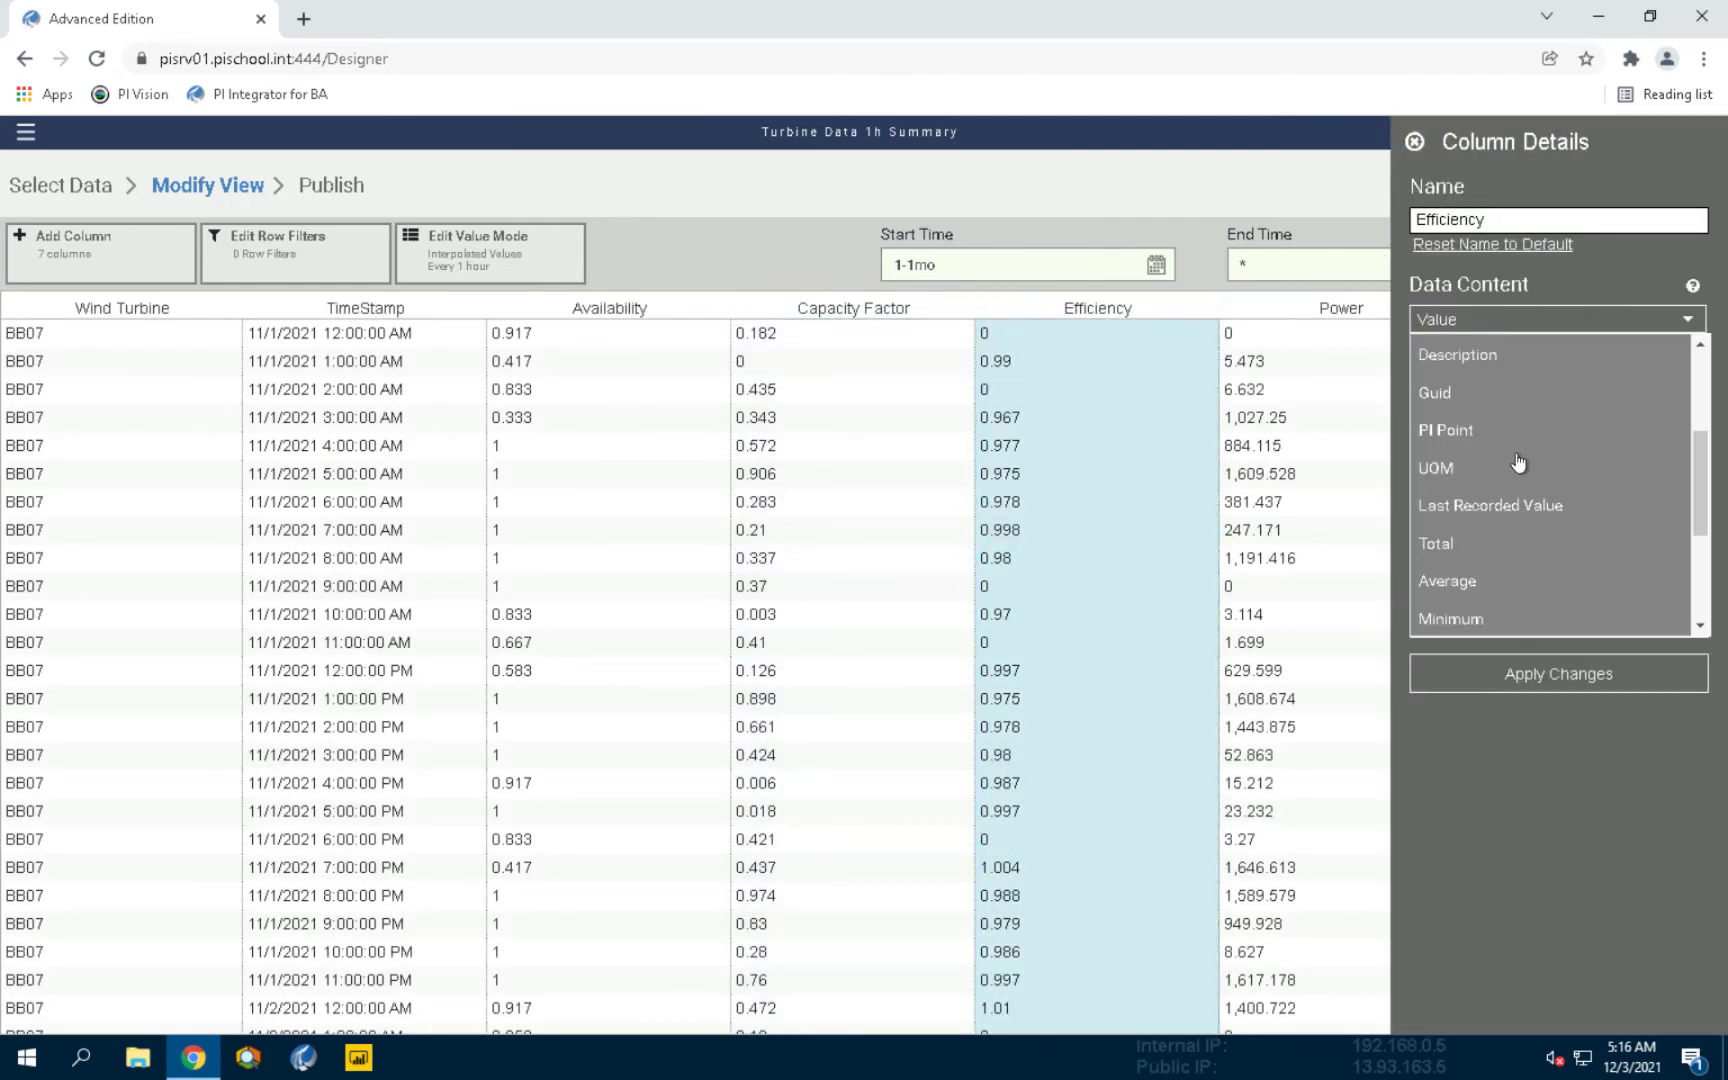
{"action": "left_click", "coordinate": [1536, 580]}
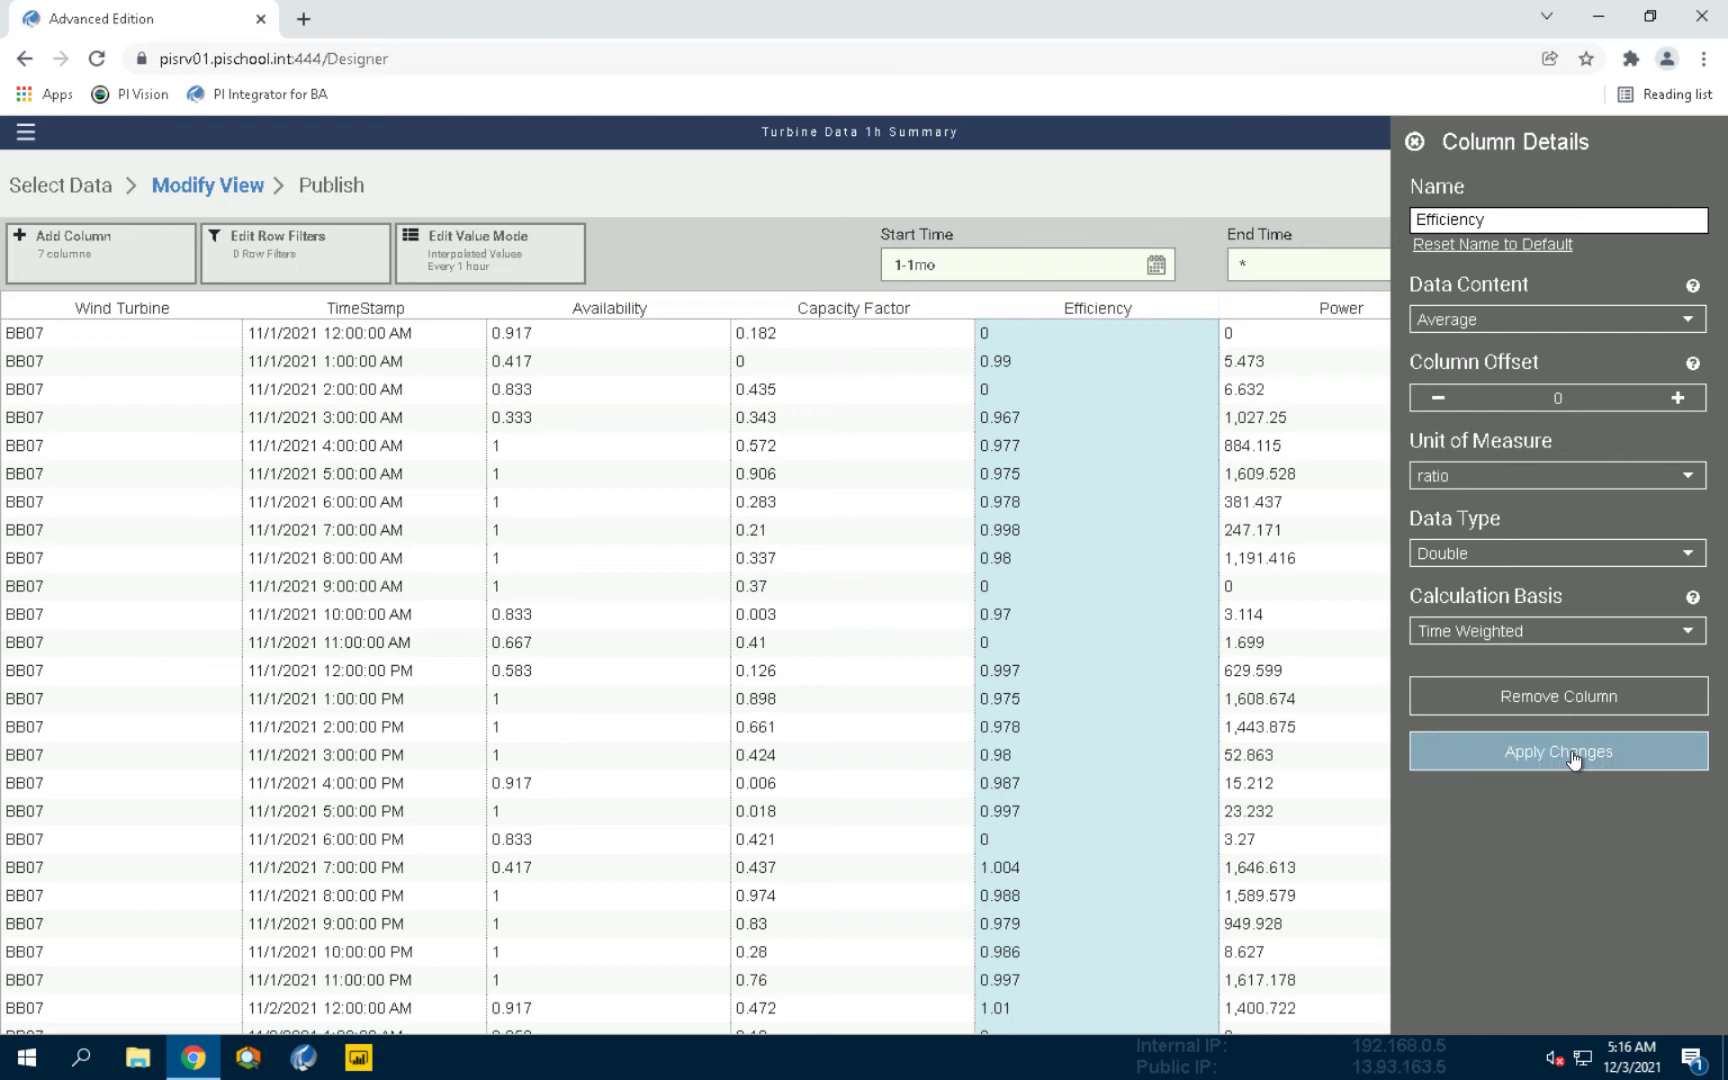
{"action": "left_click", "coordinate": [1566, 752]}
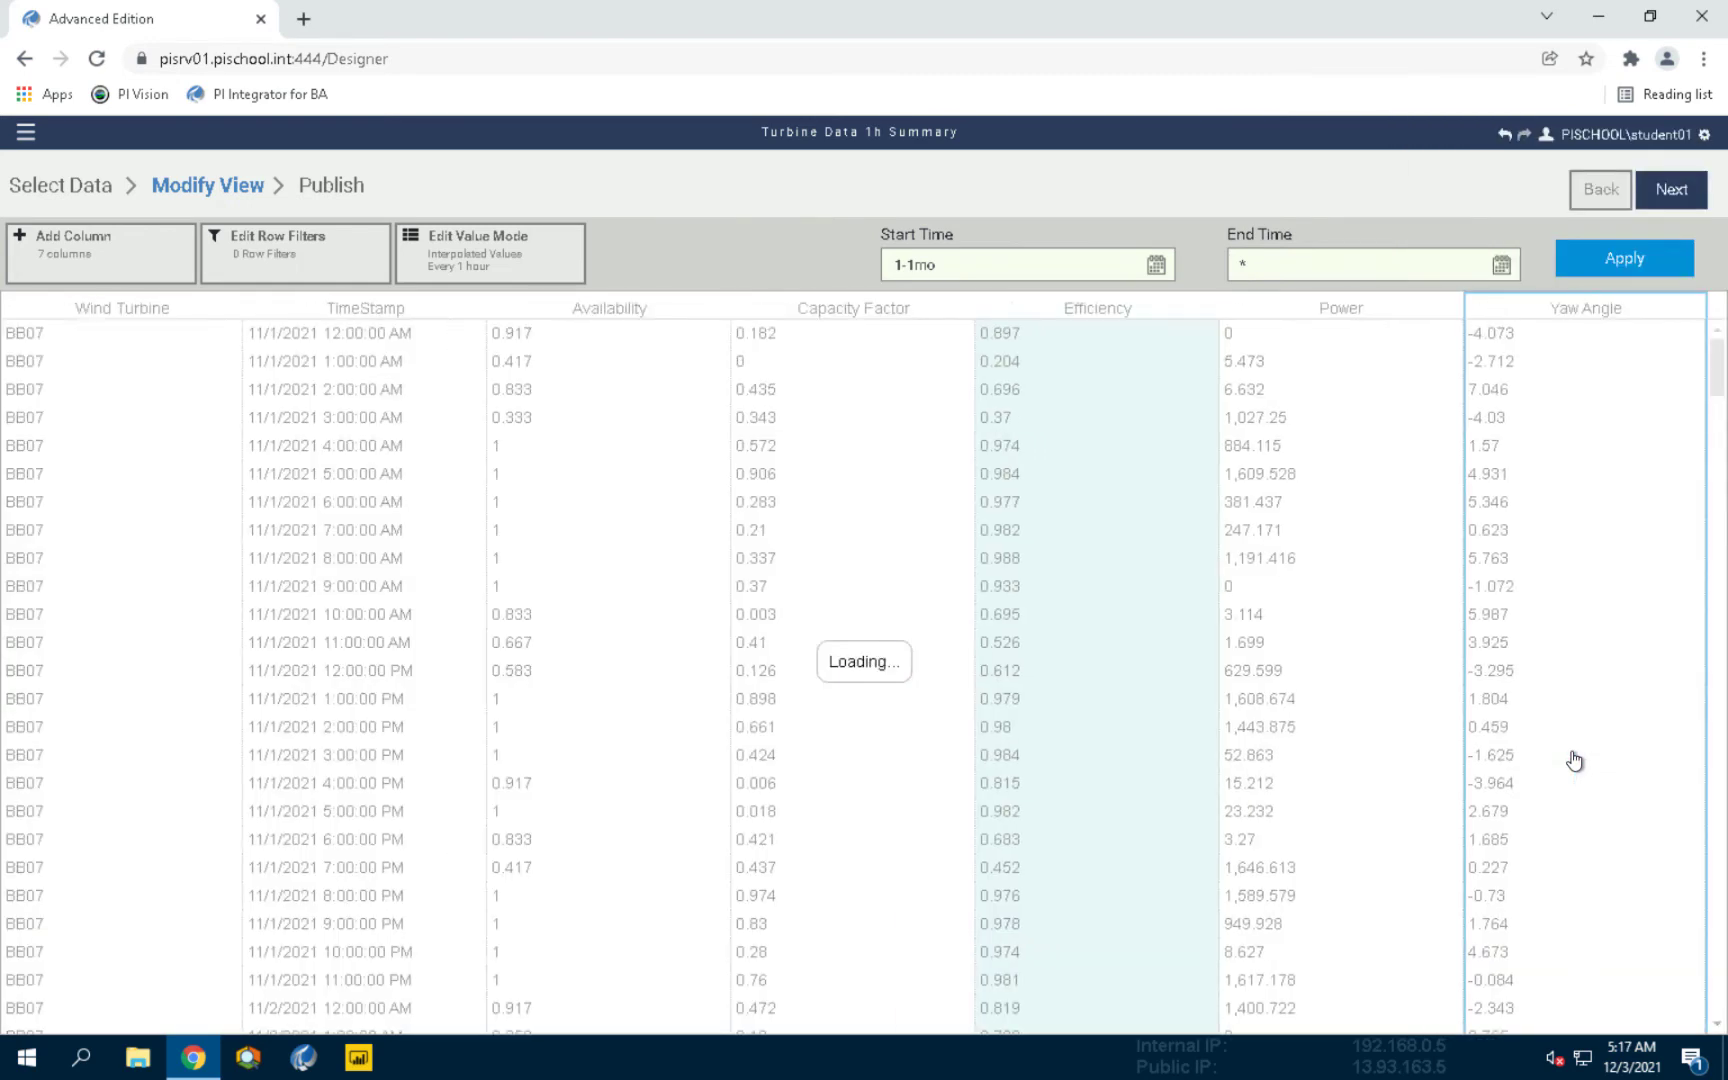
Step: Set the Power and Yaw Angle columns' Data Content to Average
{"action": "left_click", "coordinate": [1372, 560]}
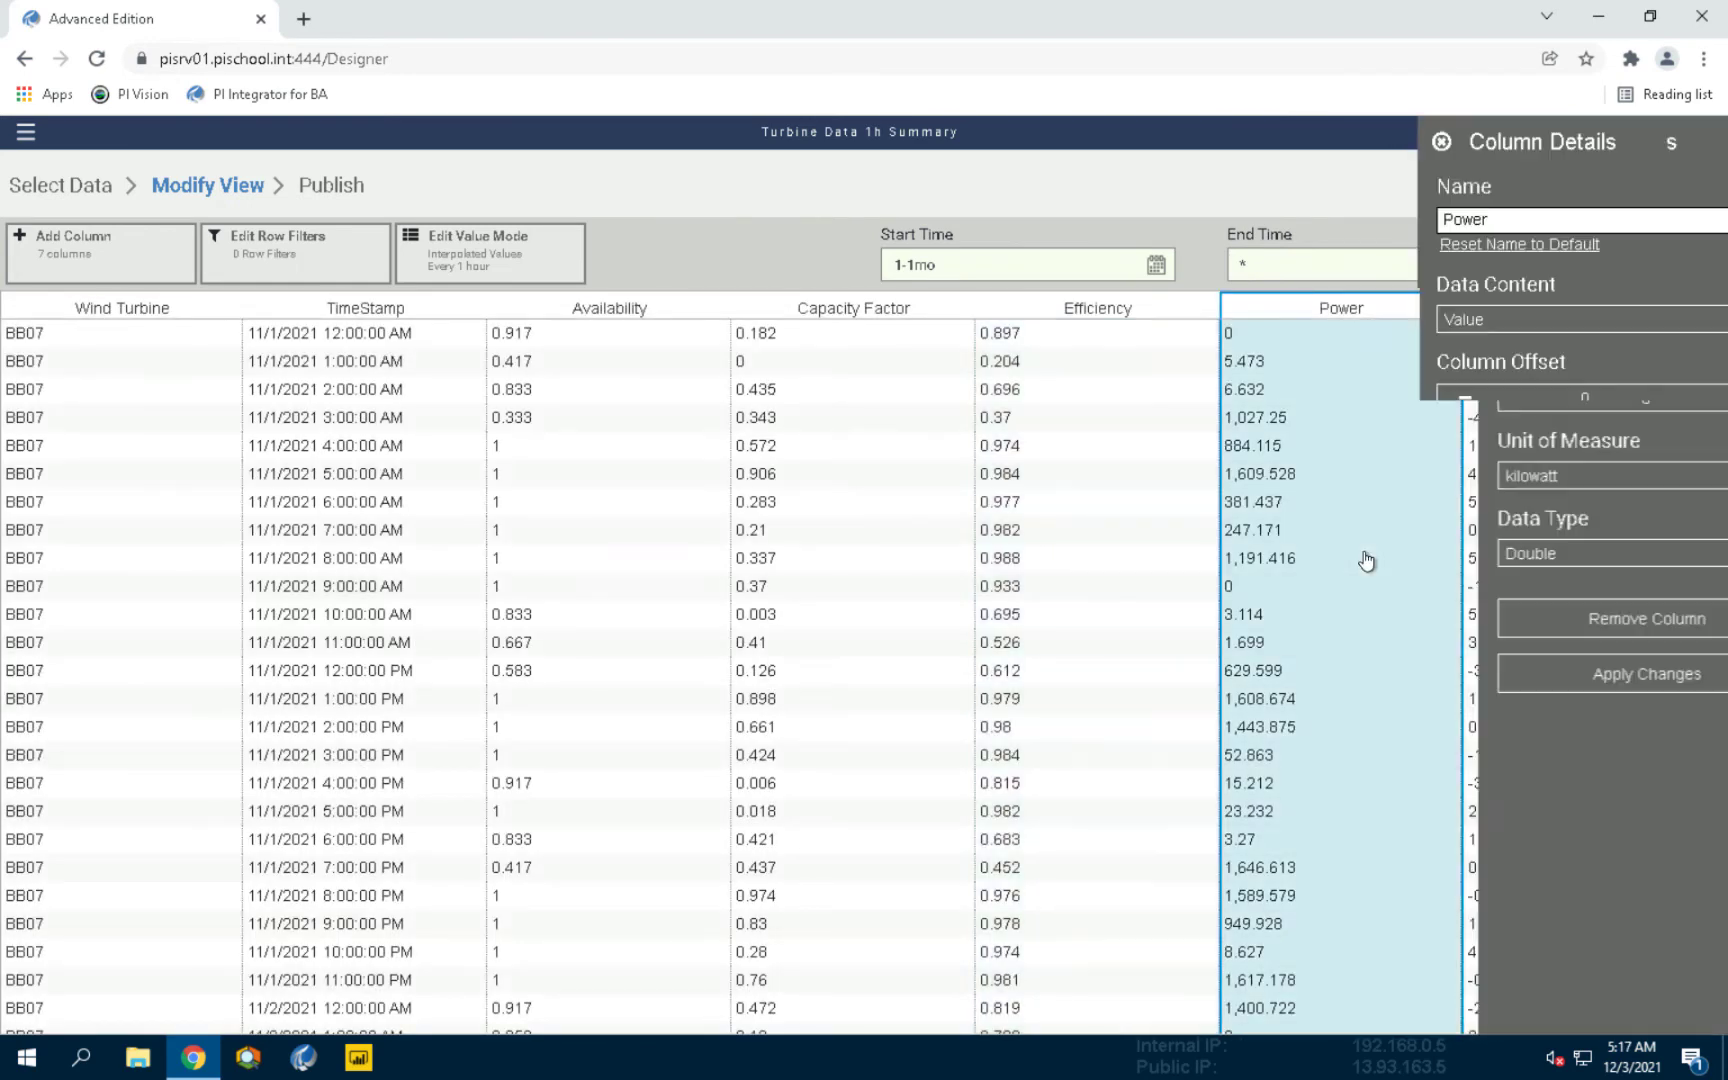
{"action": "left_click", "coordinate": [1545, 320]}
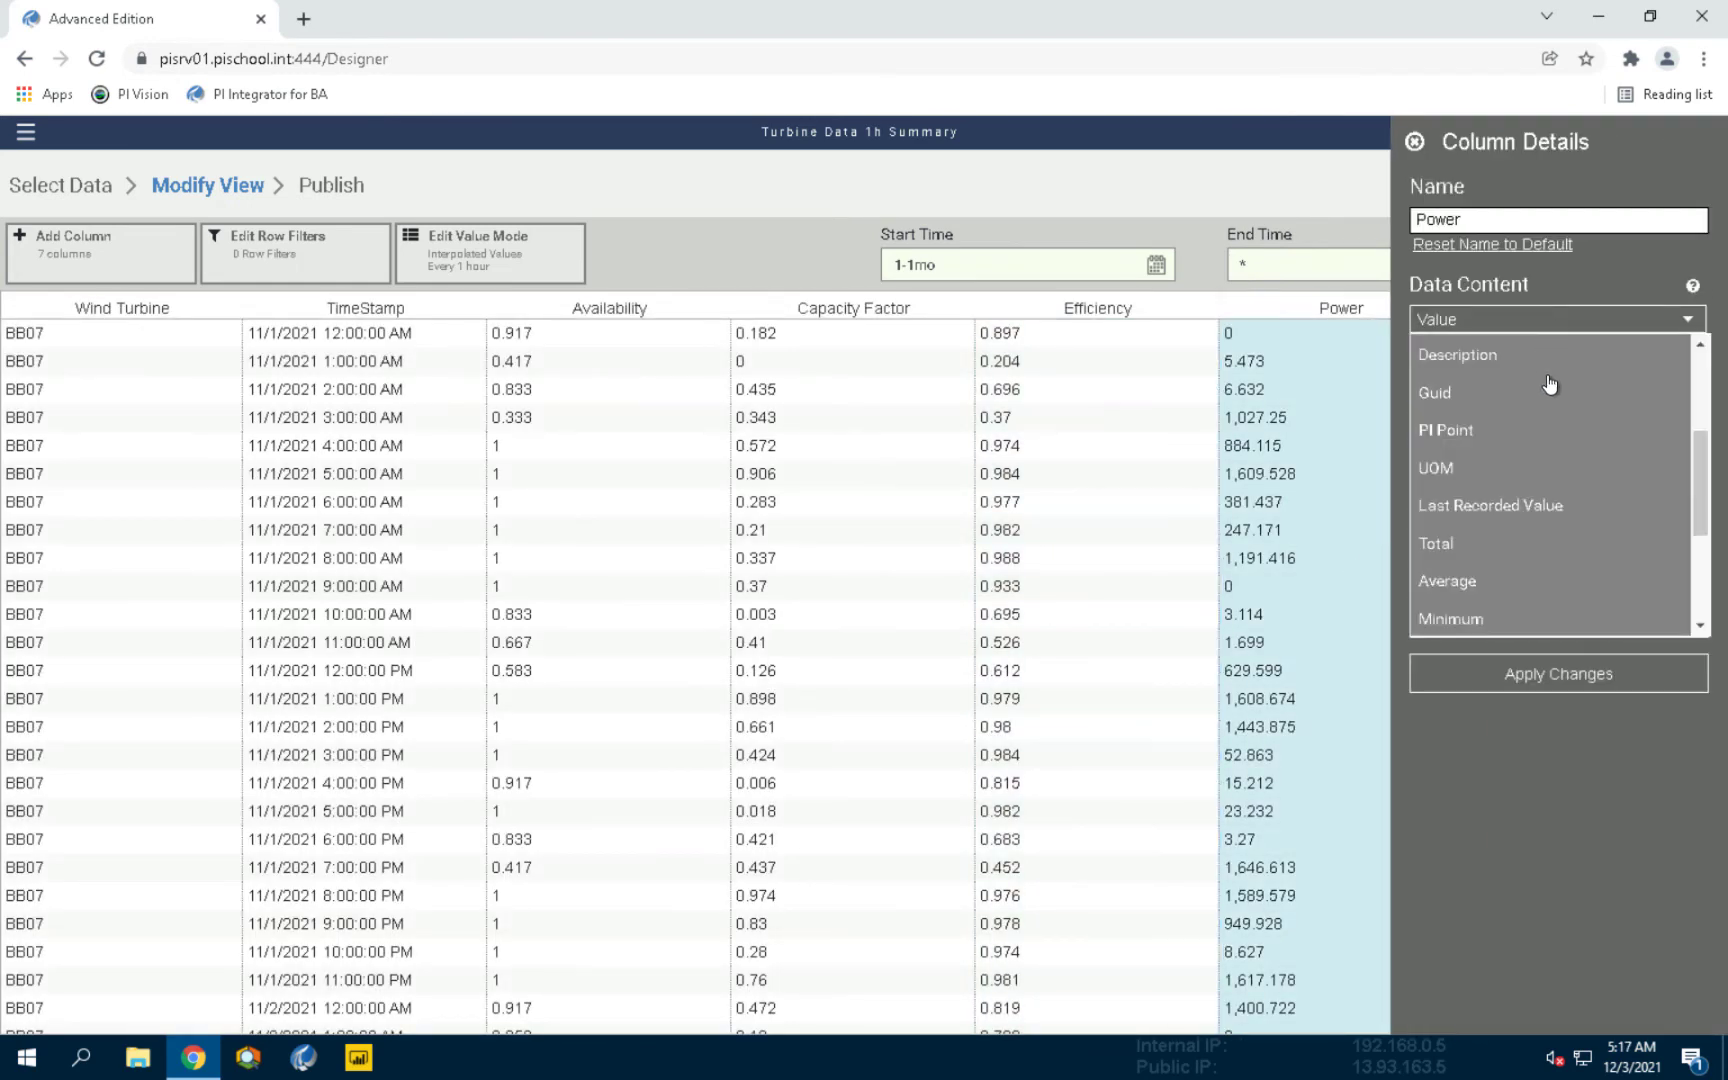
{"action": "left_click", "coordinate": [1517, 582]}
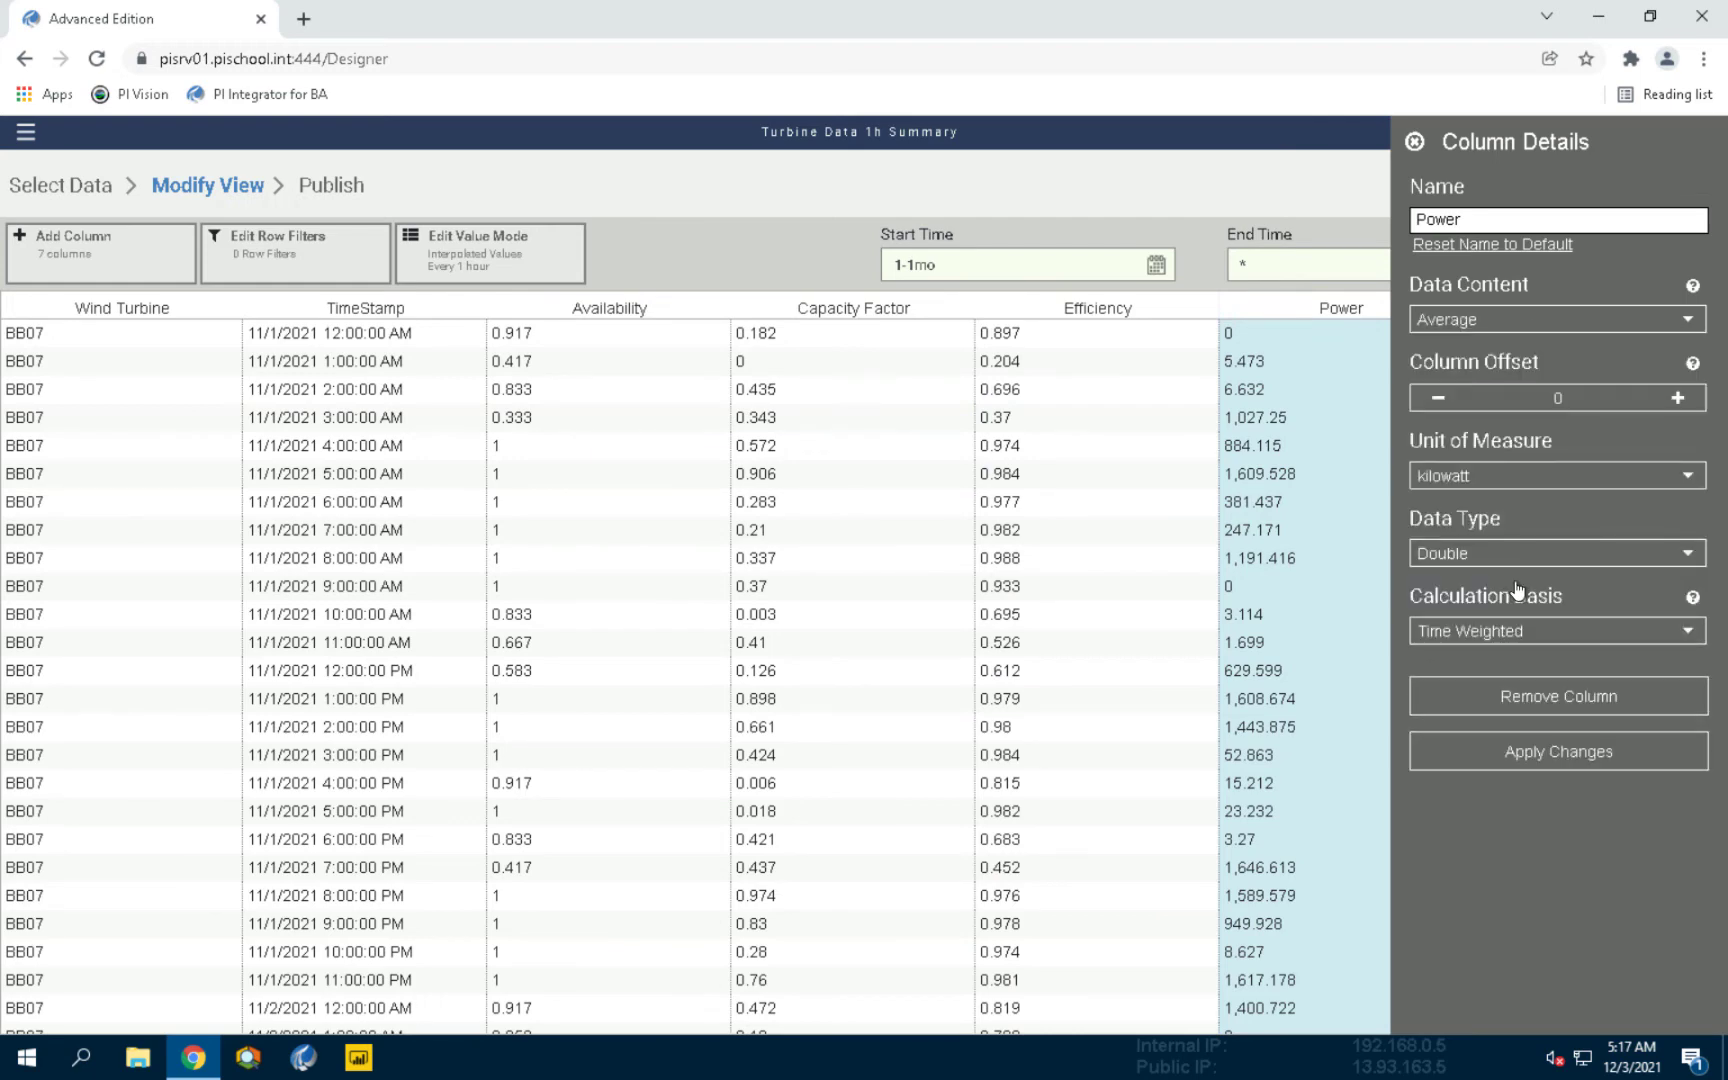
{"action": "left_click", "coordinate": [1574, 753]}
{"action": "left_click", "coordinate": [1578, 768]}
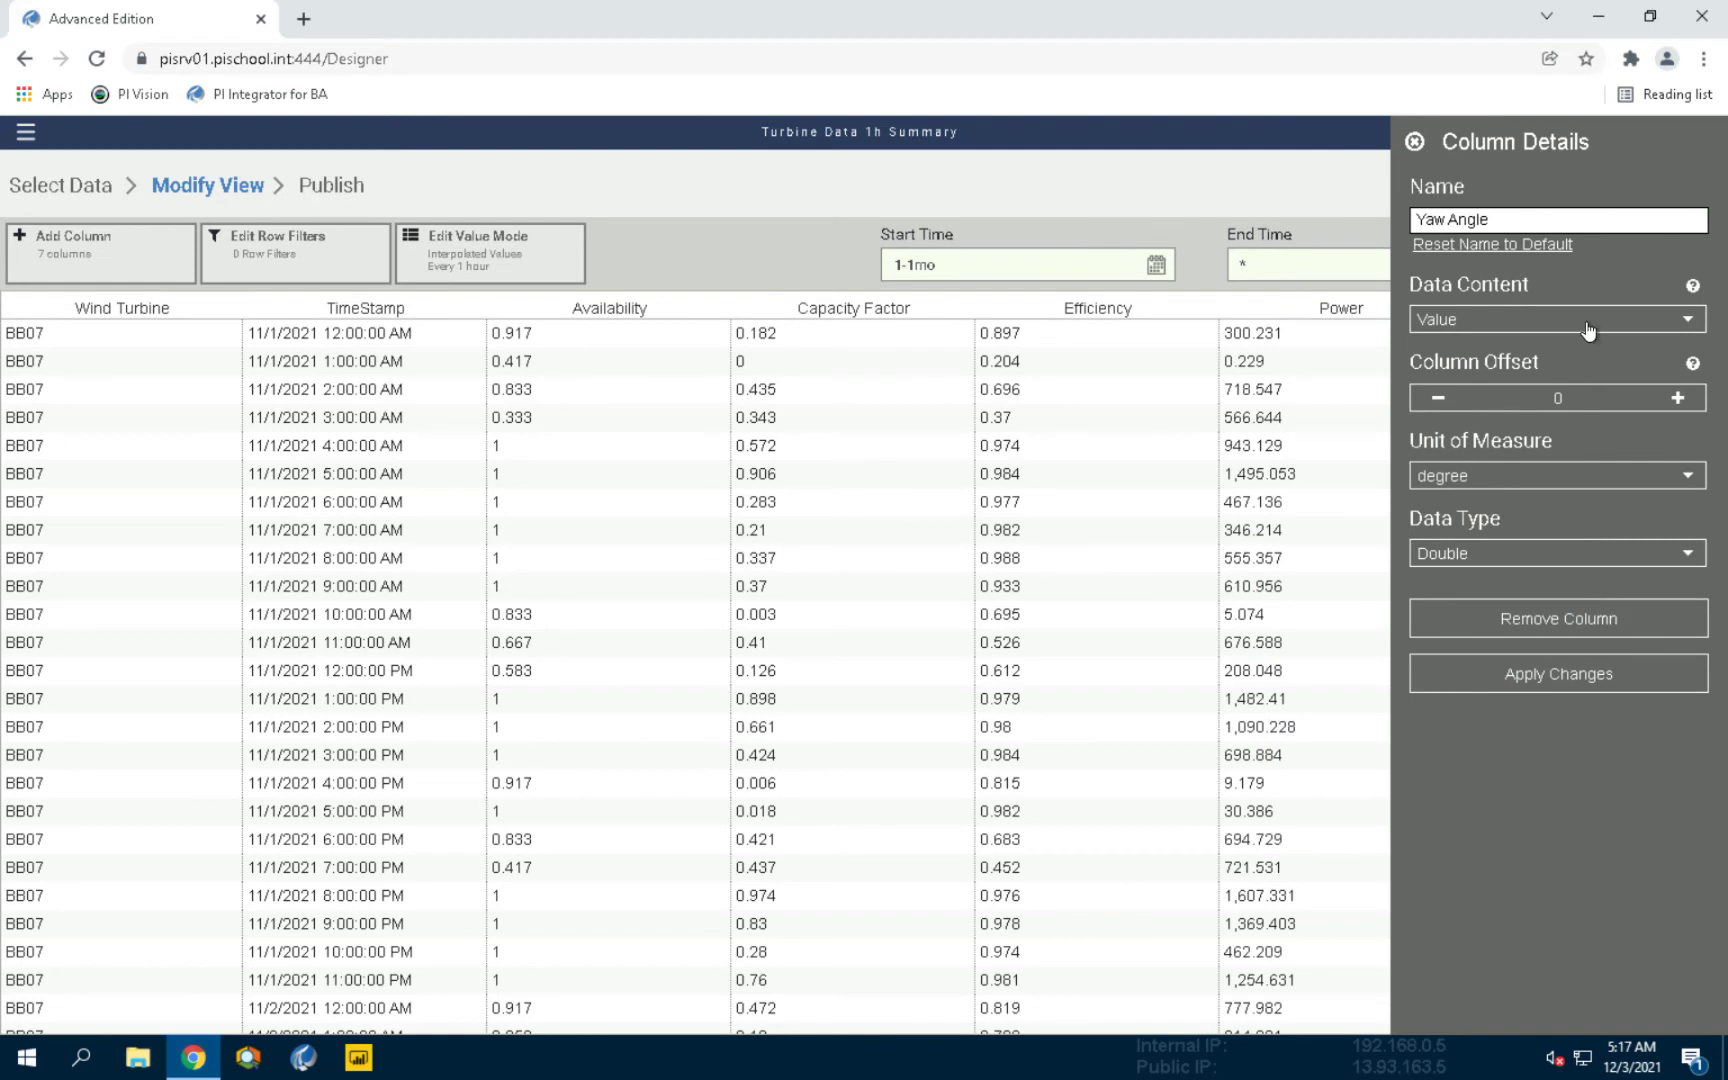
{"action": "left_click", "coordinate": [1589, 331]}
{"action": "left_click", "coordinate": [1557, 582]}
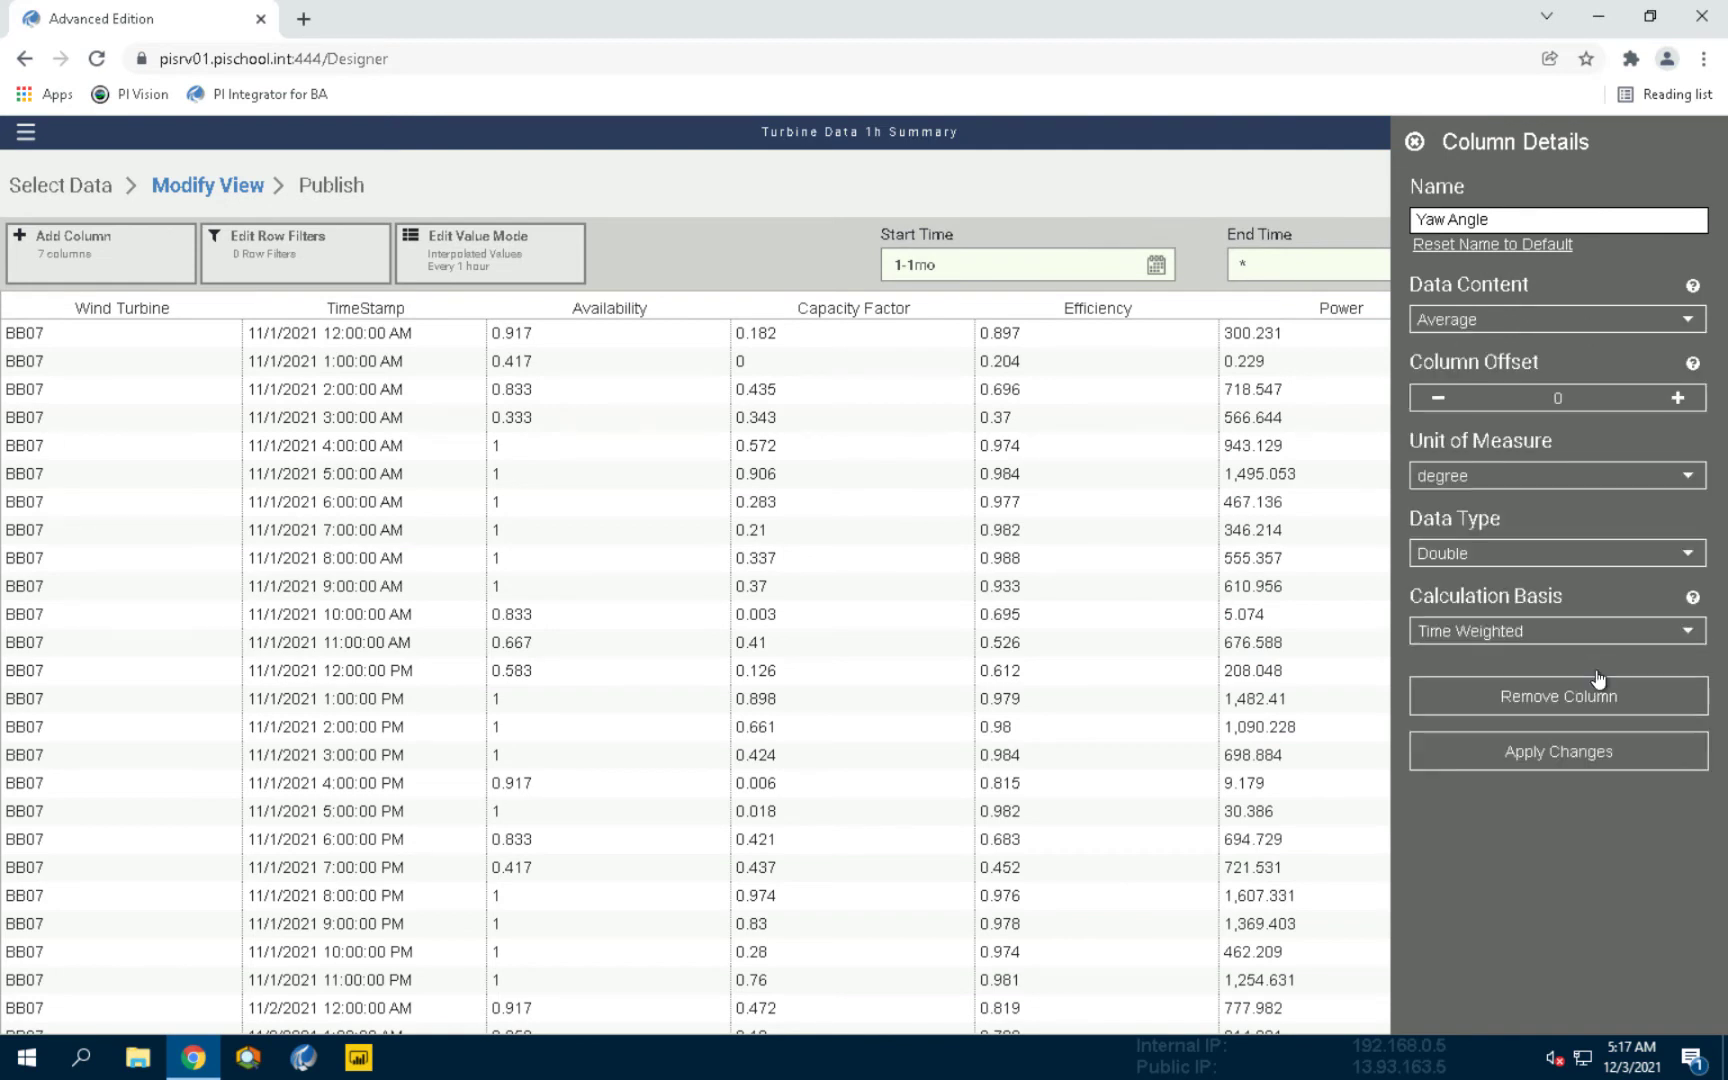
{"action": "left_click", "coordinate": [1596, 748]}
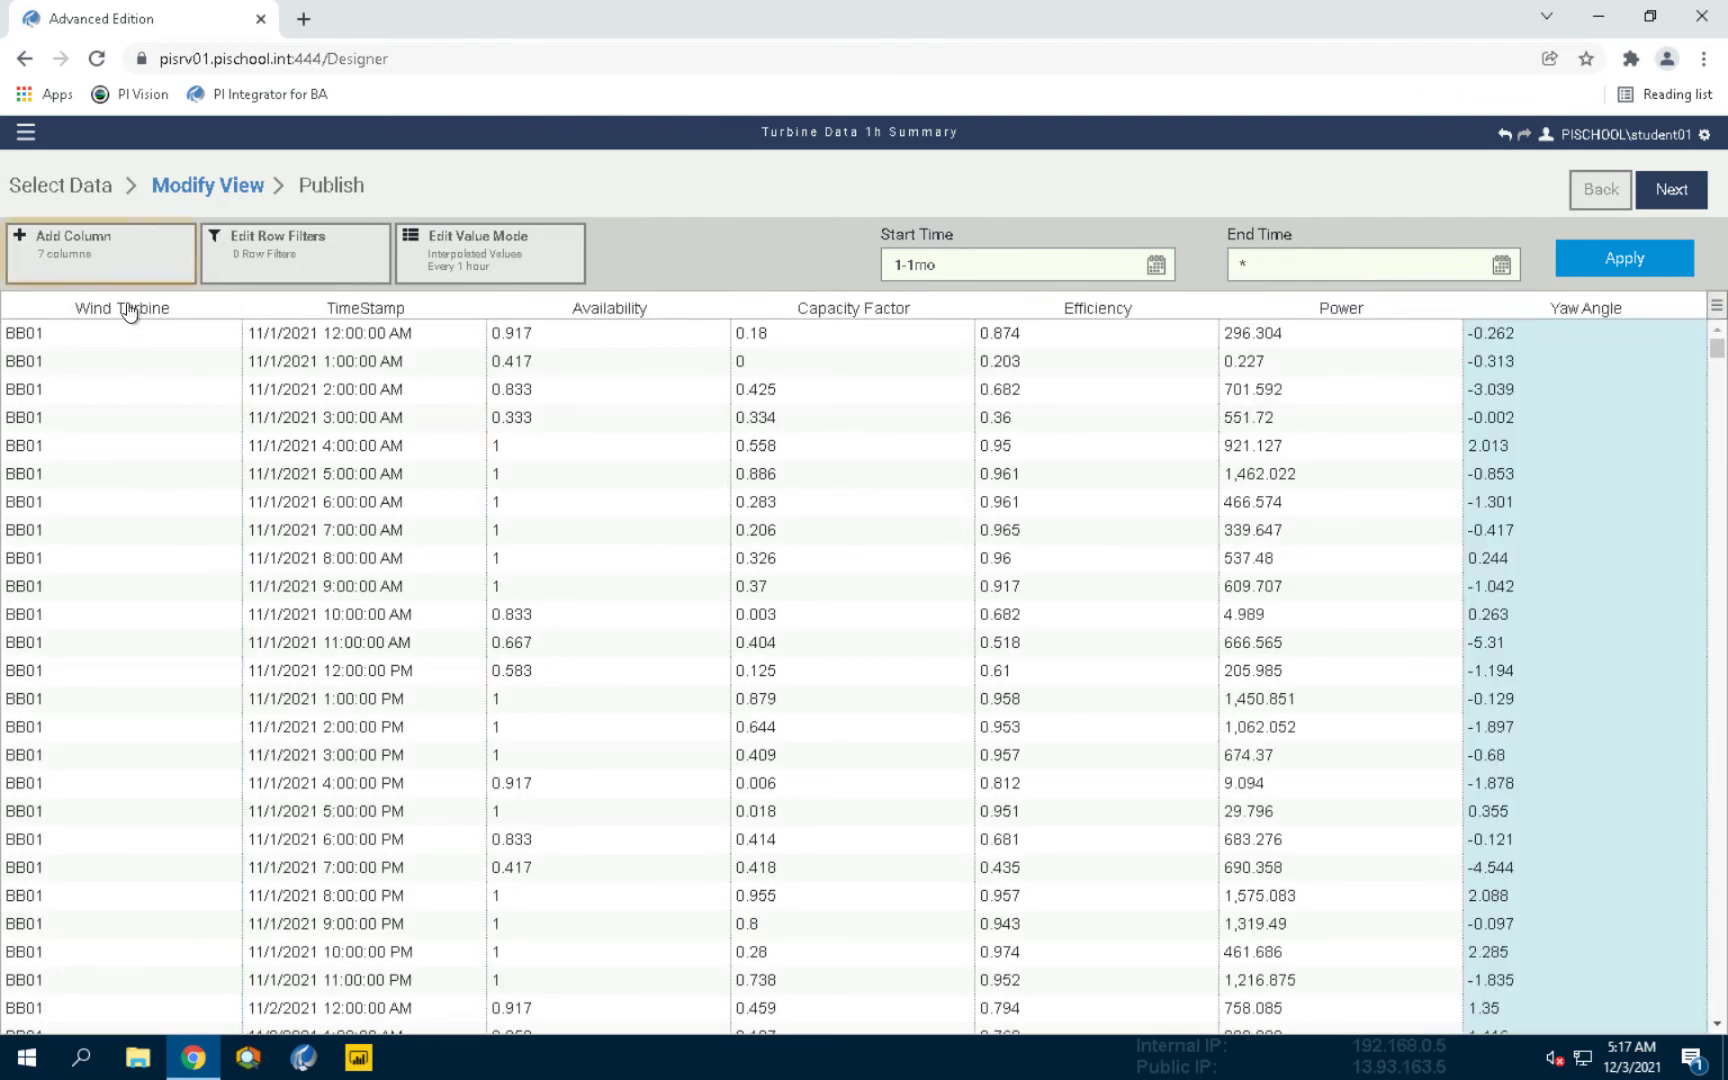
Step: Add a new column sourced from Power with Data Content set to Total
{"action": "left_click", "coordinate": [129, 270]}
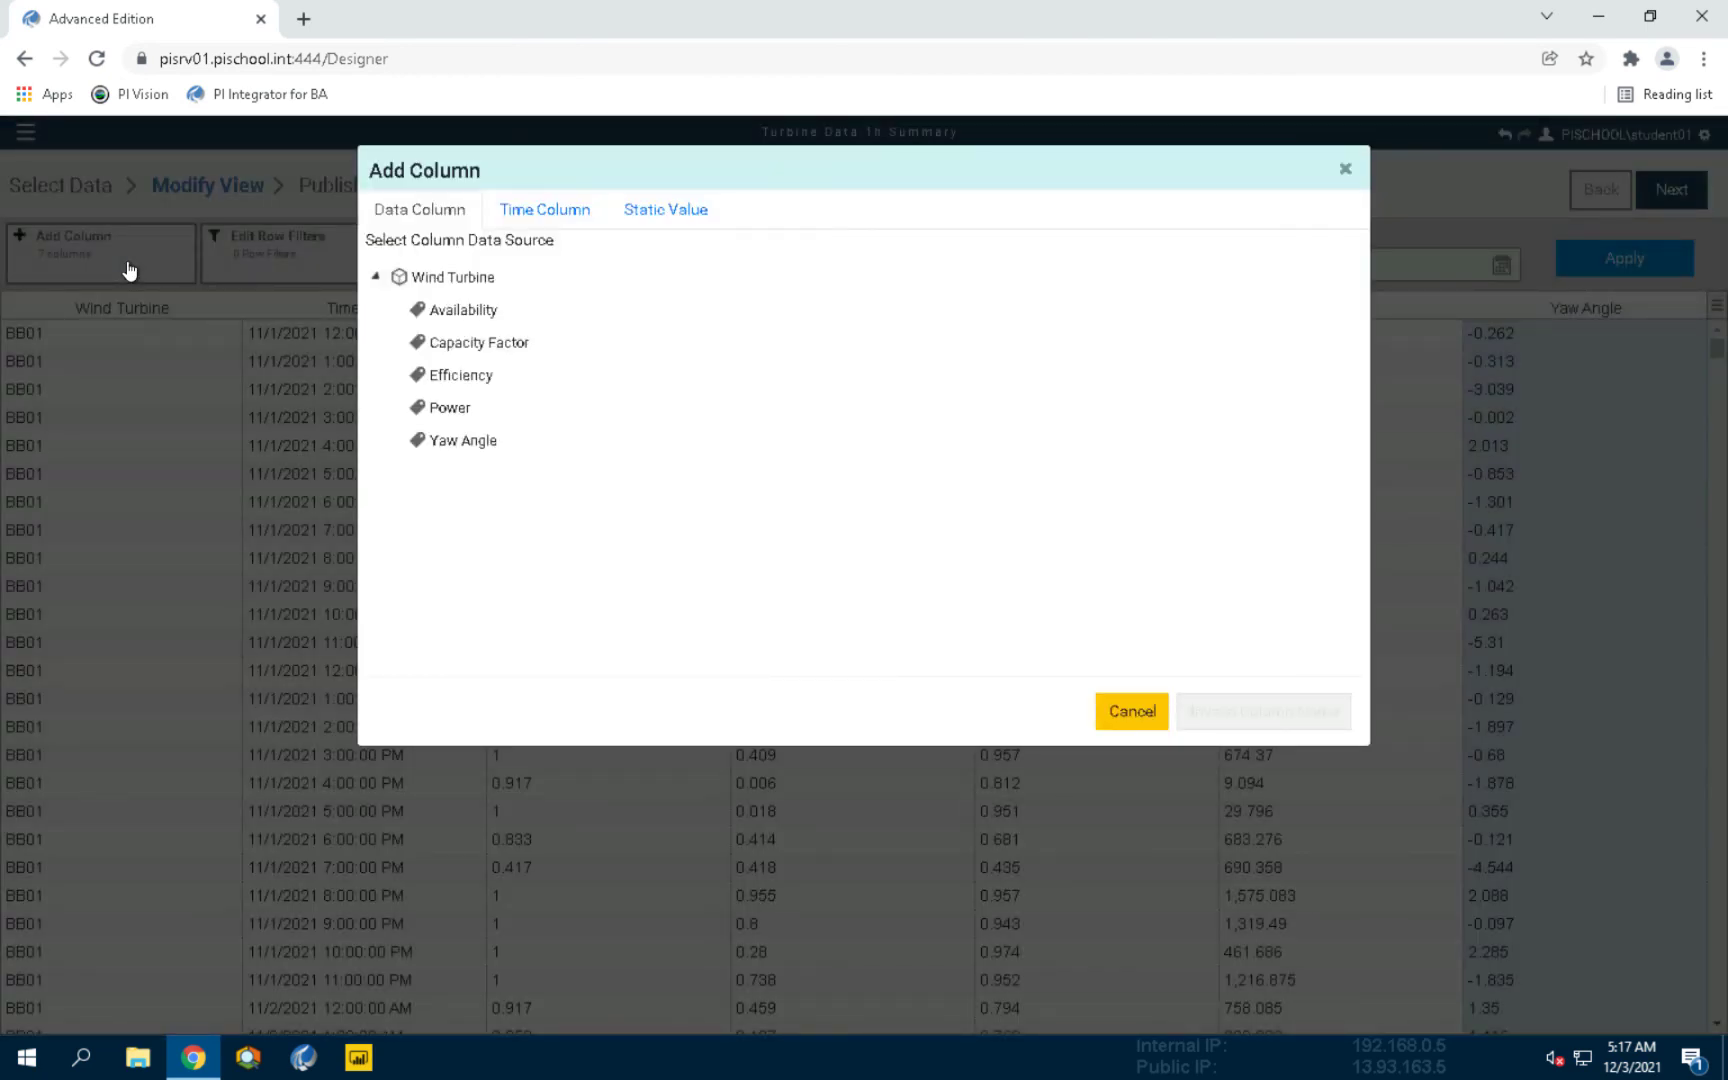
{"action": "left_click", "coordinate": [446, 416]}
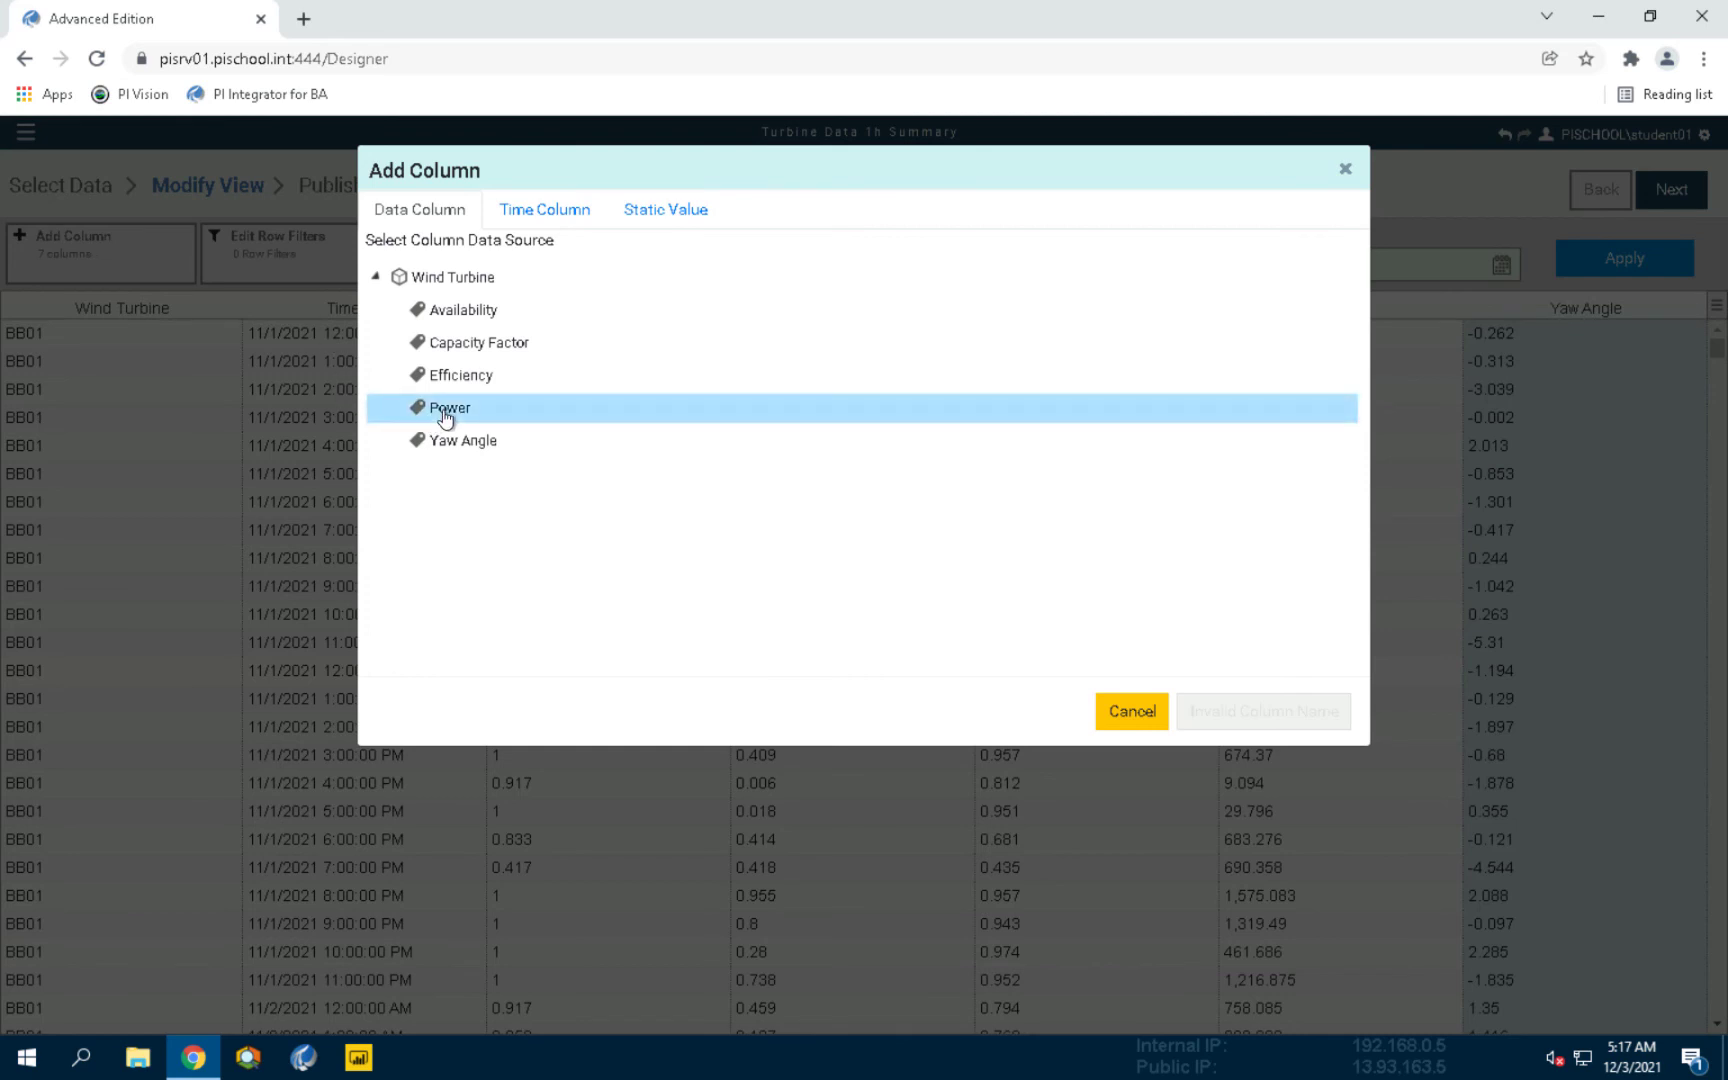
{"action": "left_click", "coordinate": [446, 416]}
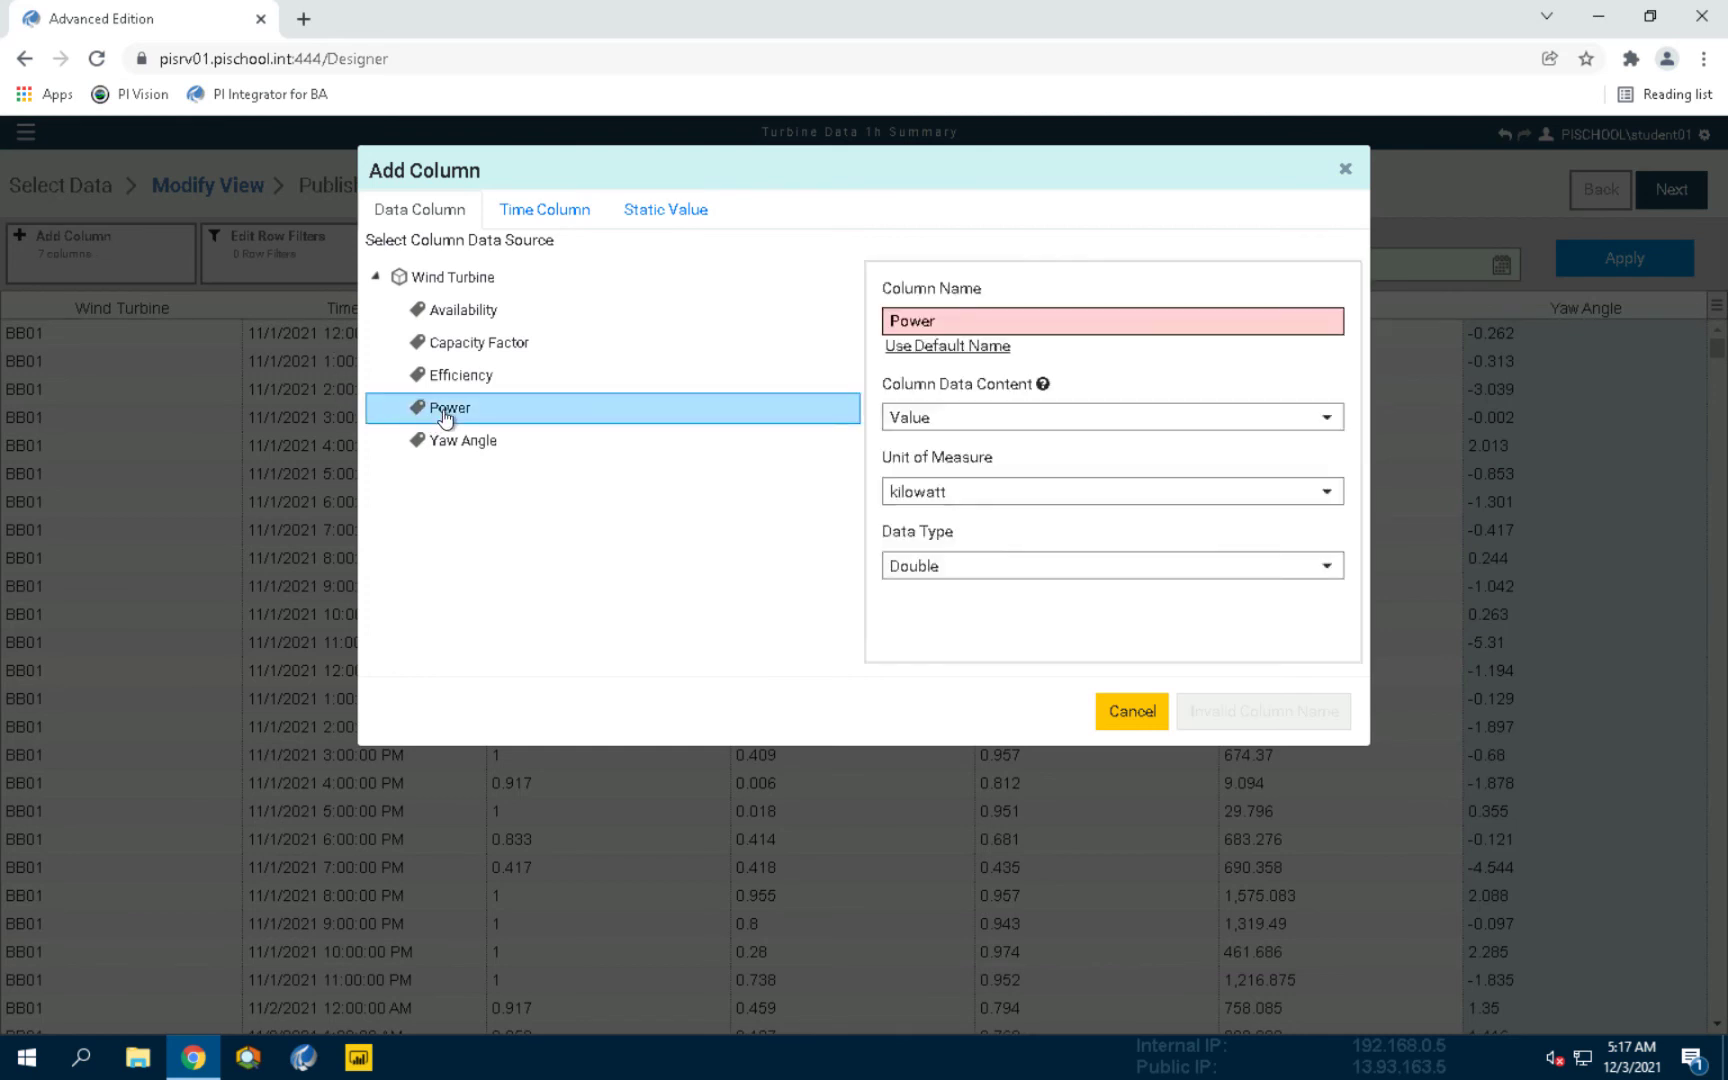
{"action": "left_click", "coordinate": [989, 429]}
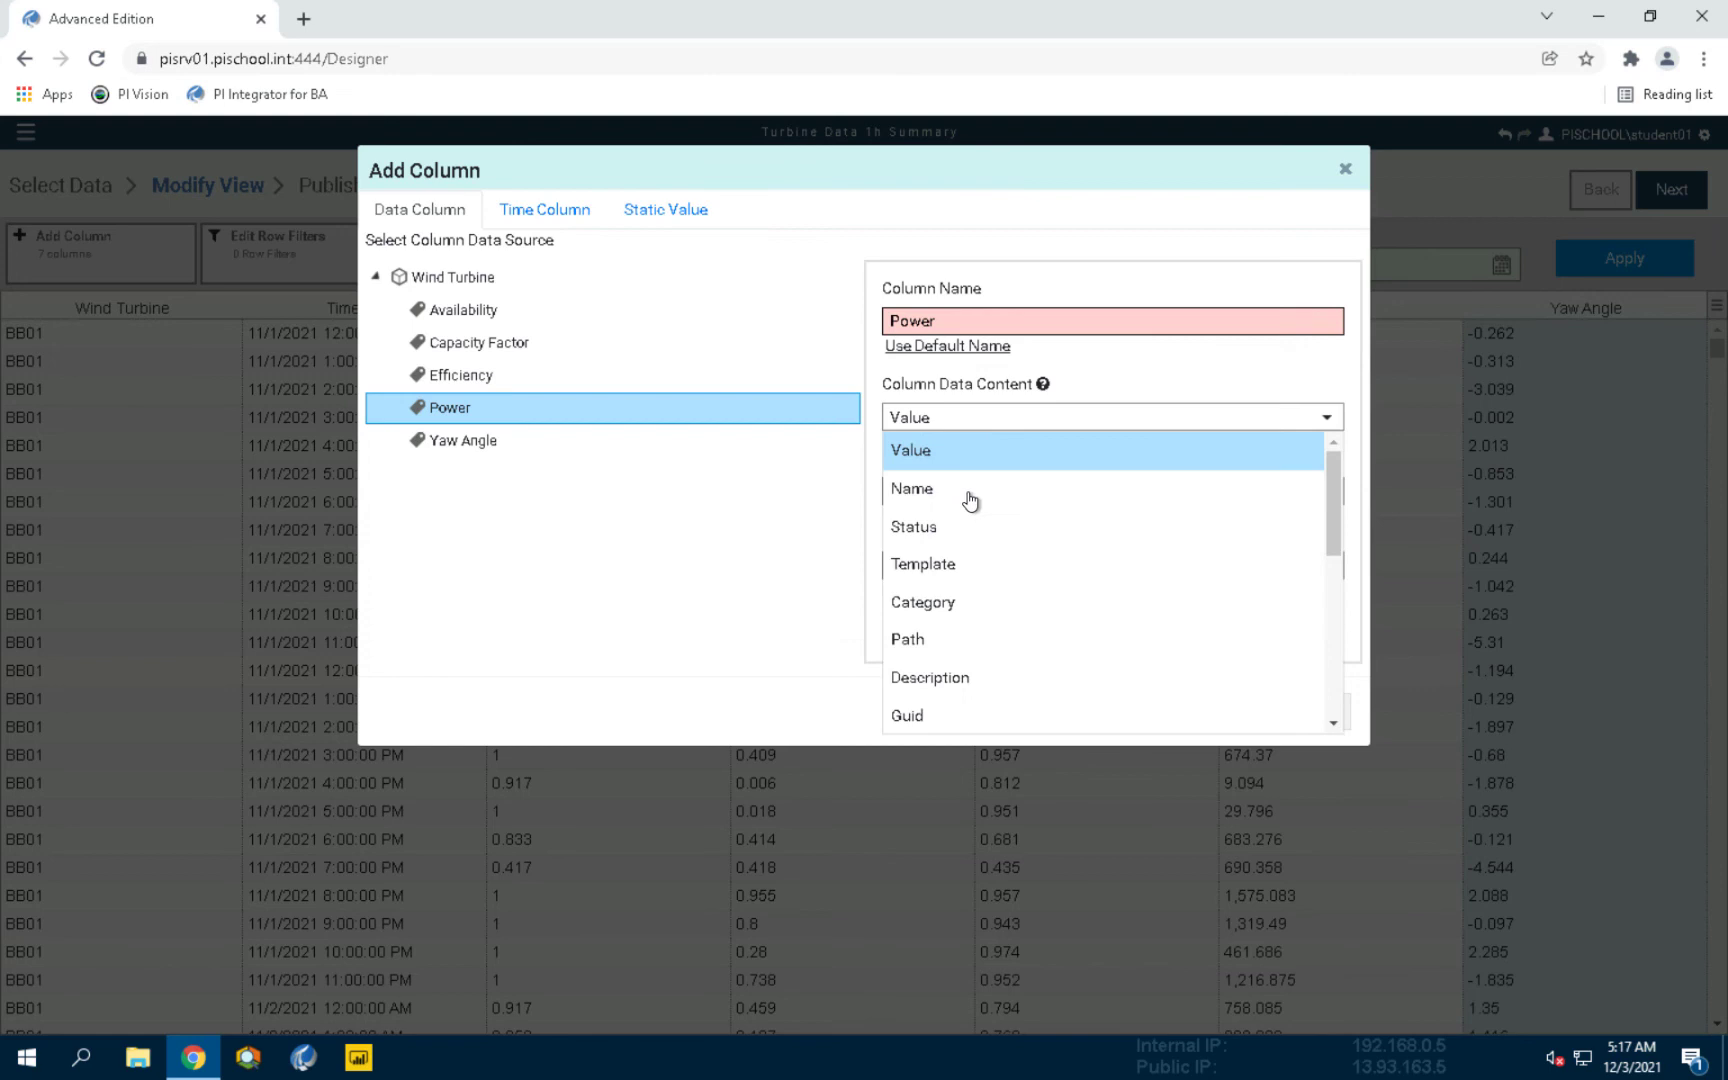
{"action": "scroll", "coordinate": [955, 636], "scroll_direction": "down", "scroll_amount": 2}
{"action": "left_click", "coordinate": [940, 645]}
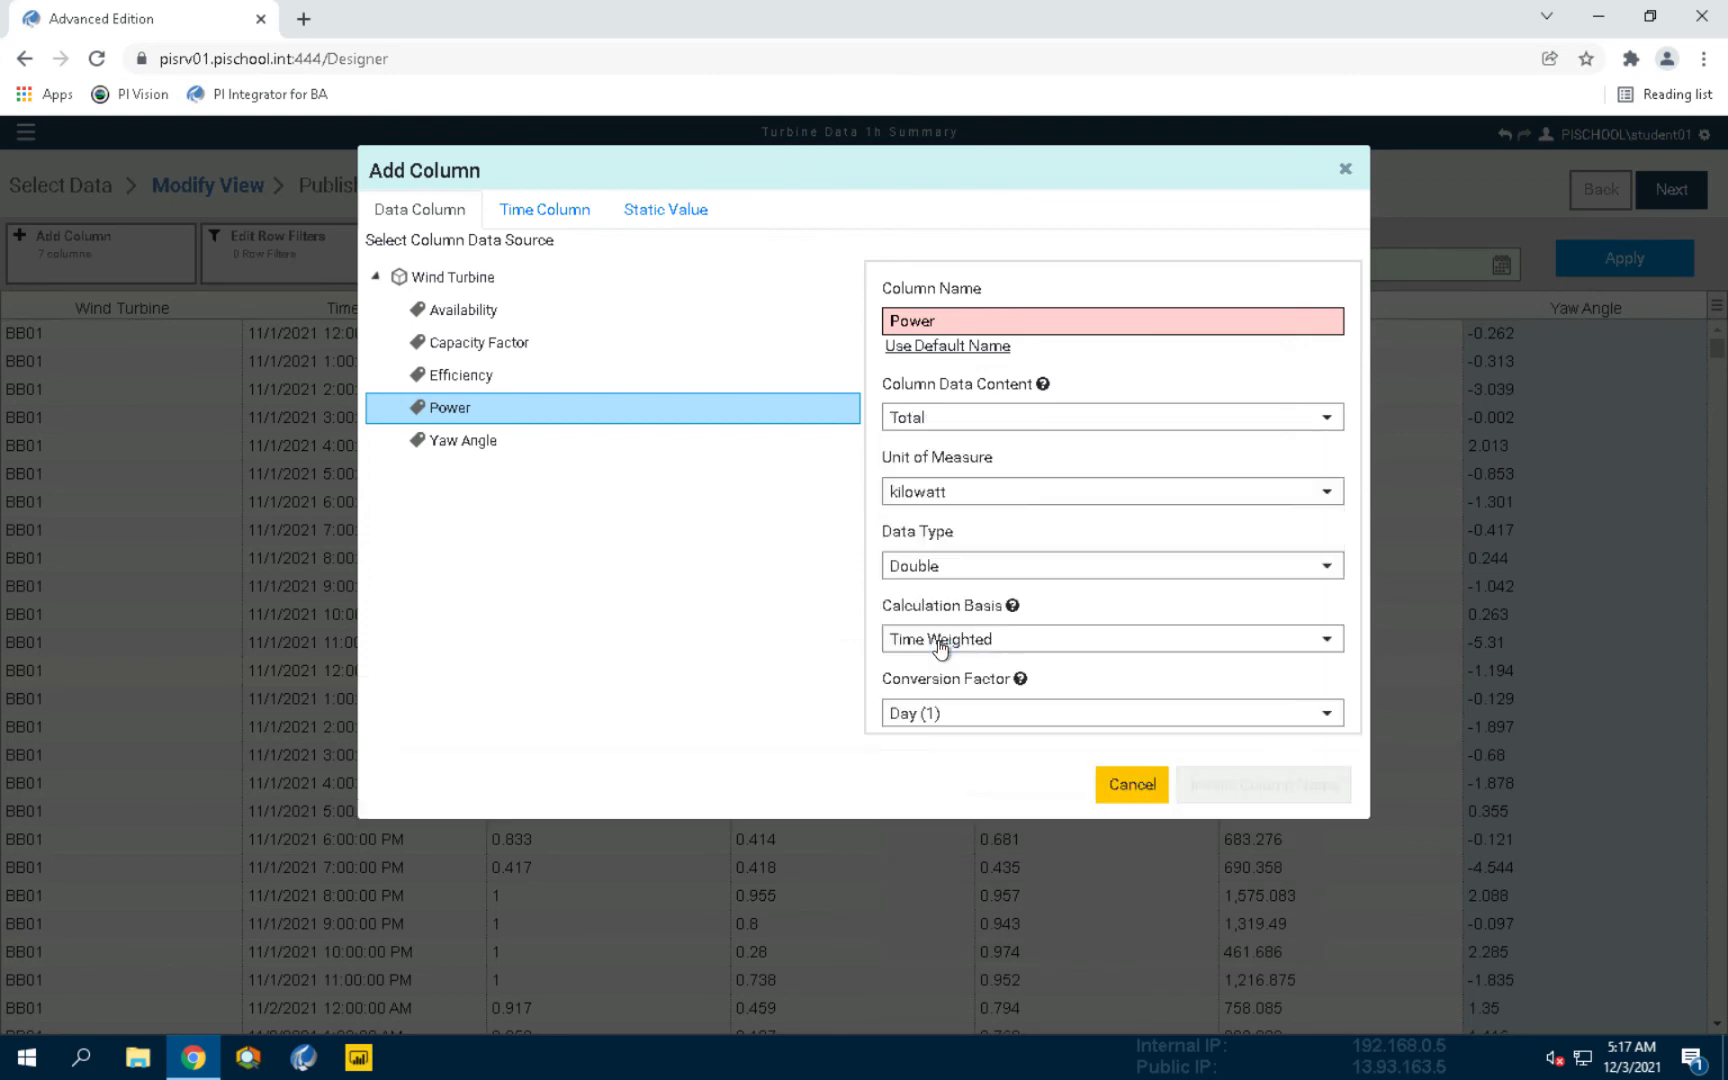
Step: Give the new column an Hour conversion factor and the name 'Energy', then add it
{"action": "left_click", "coordinate": [1038, 716]}
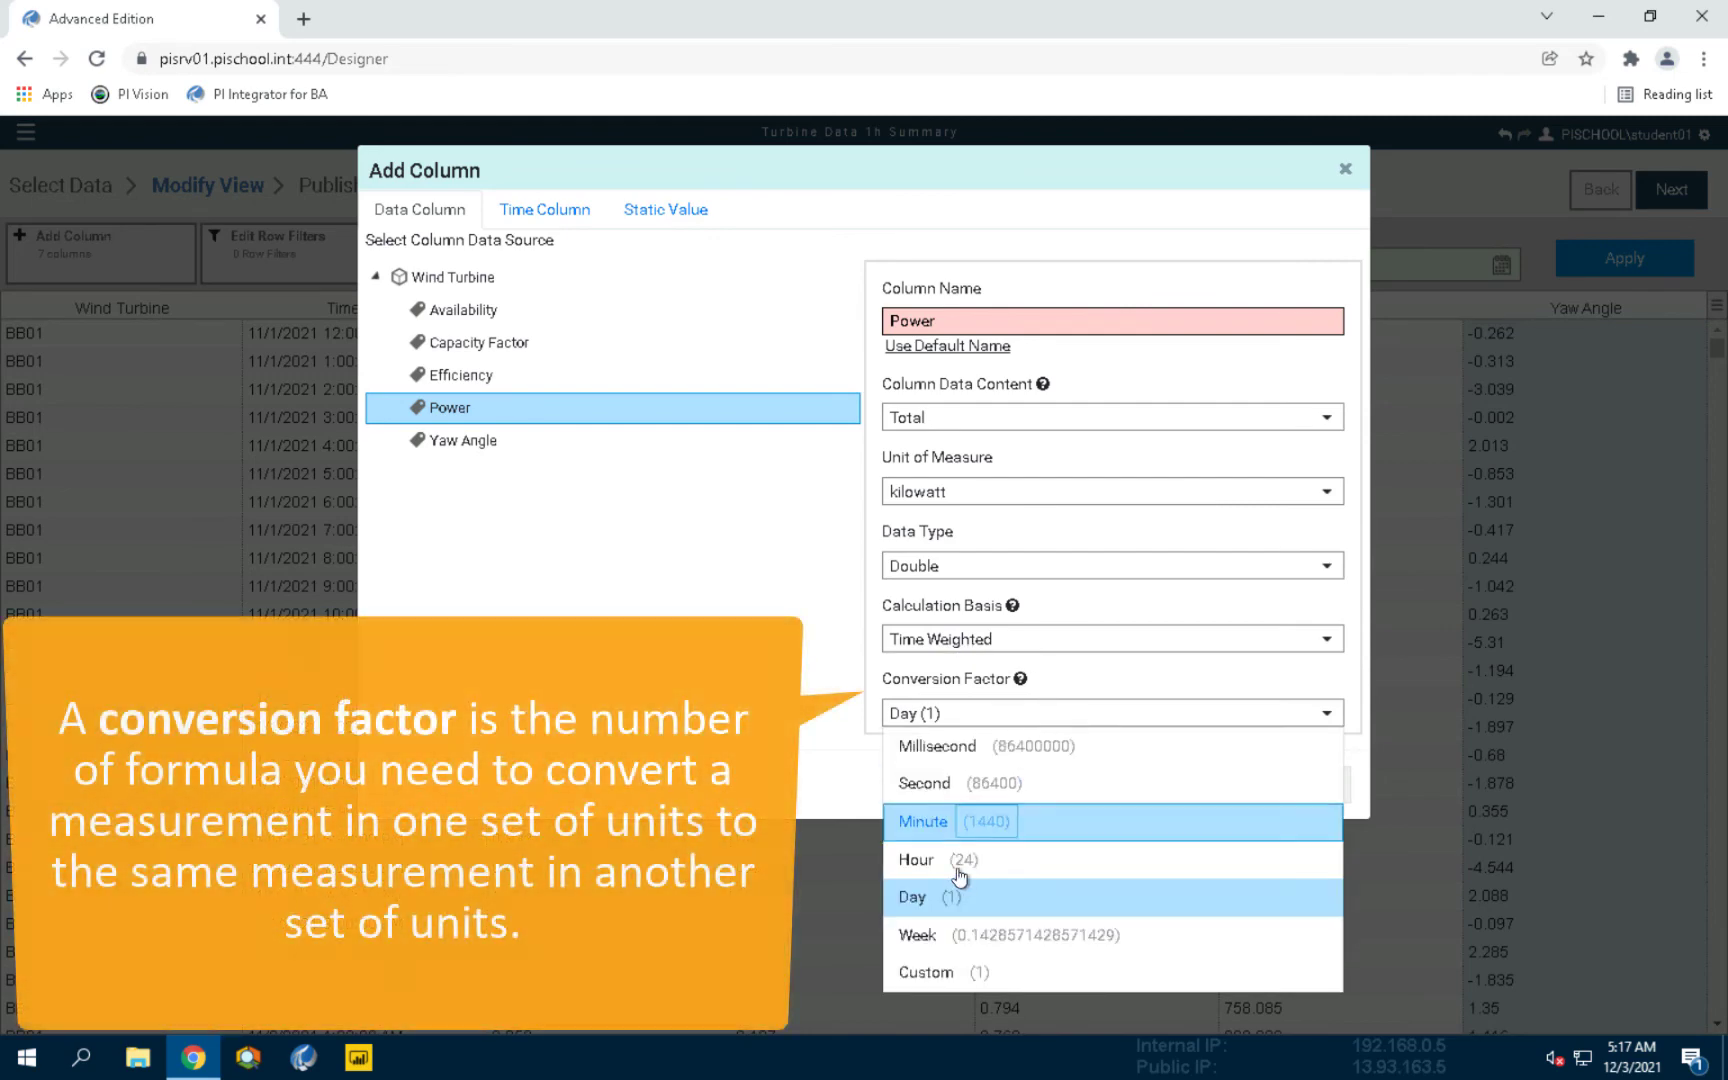
{"action": "left_click", "coordinate": [957, 868]}
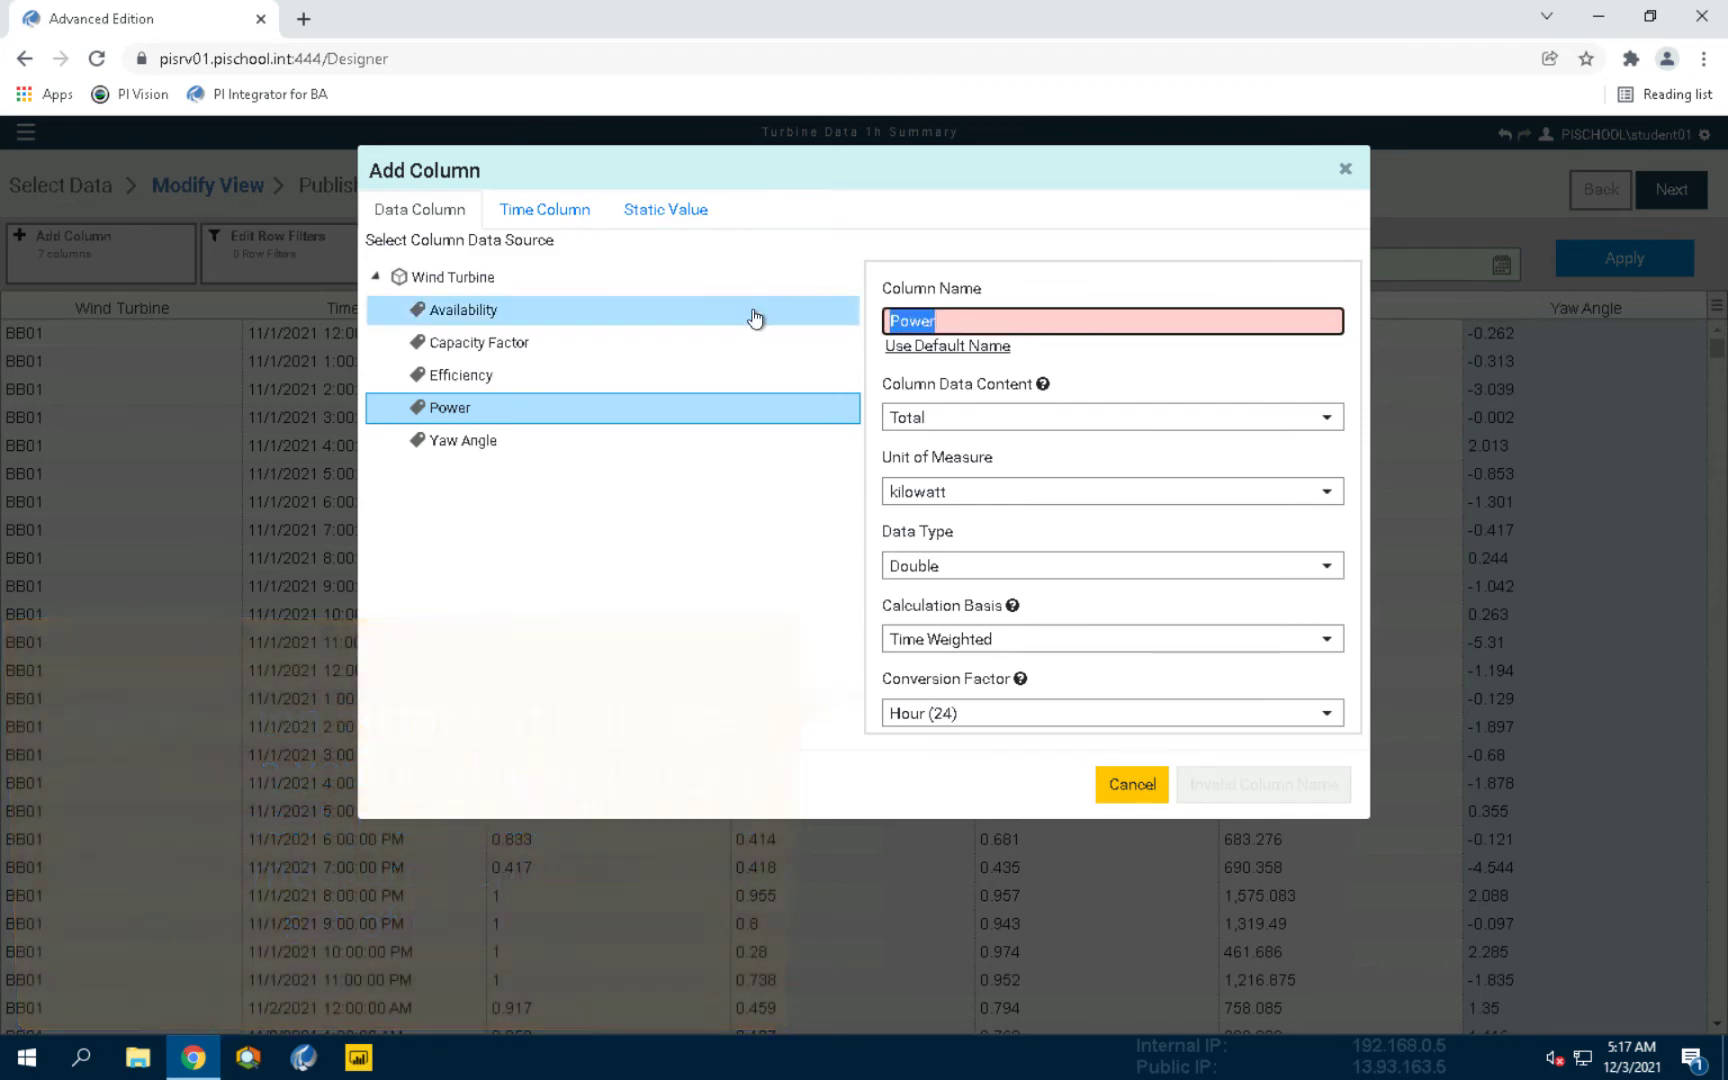
{"action": "type", "text": "Energy"}
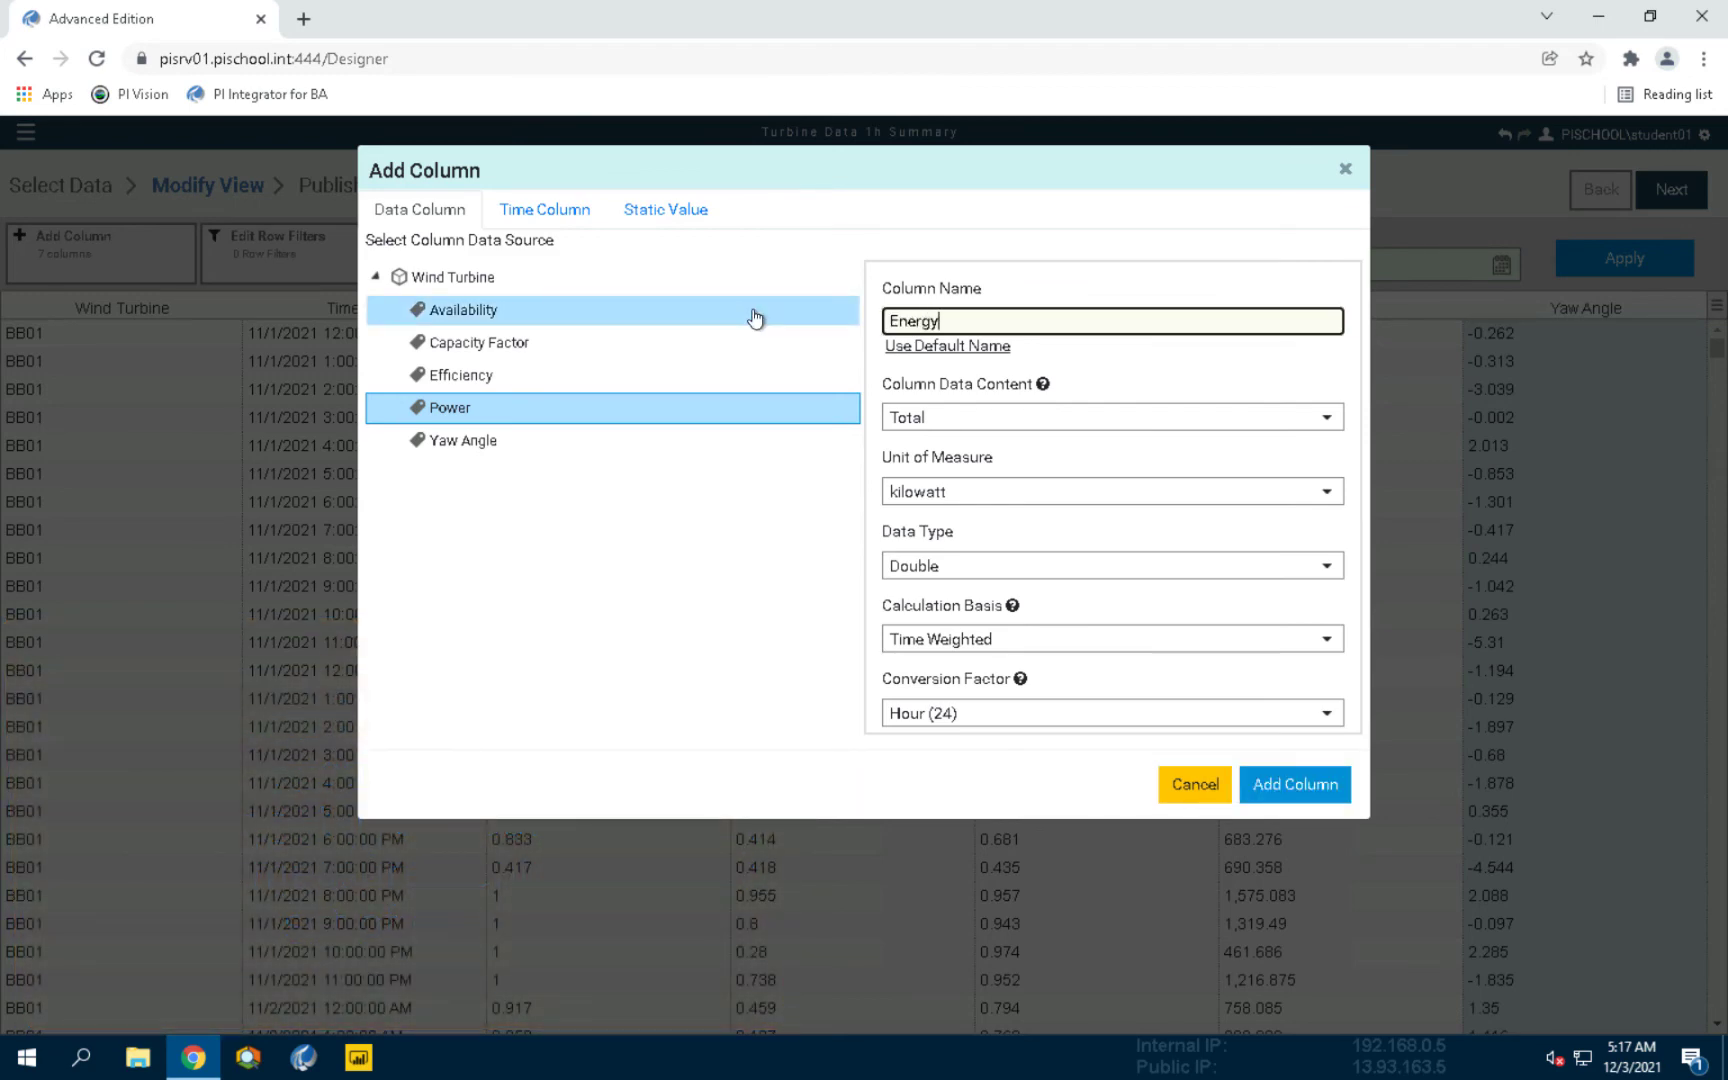
{"action": "left_click", "coordinate": [1316, 784]}
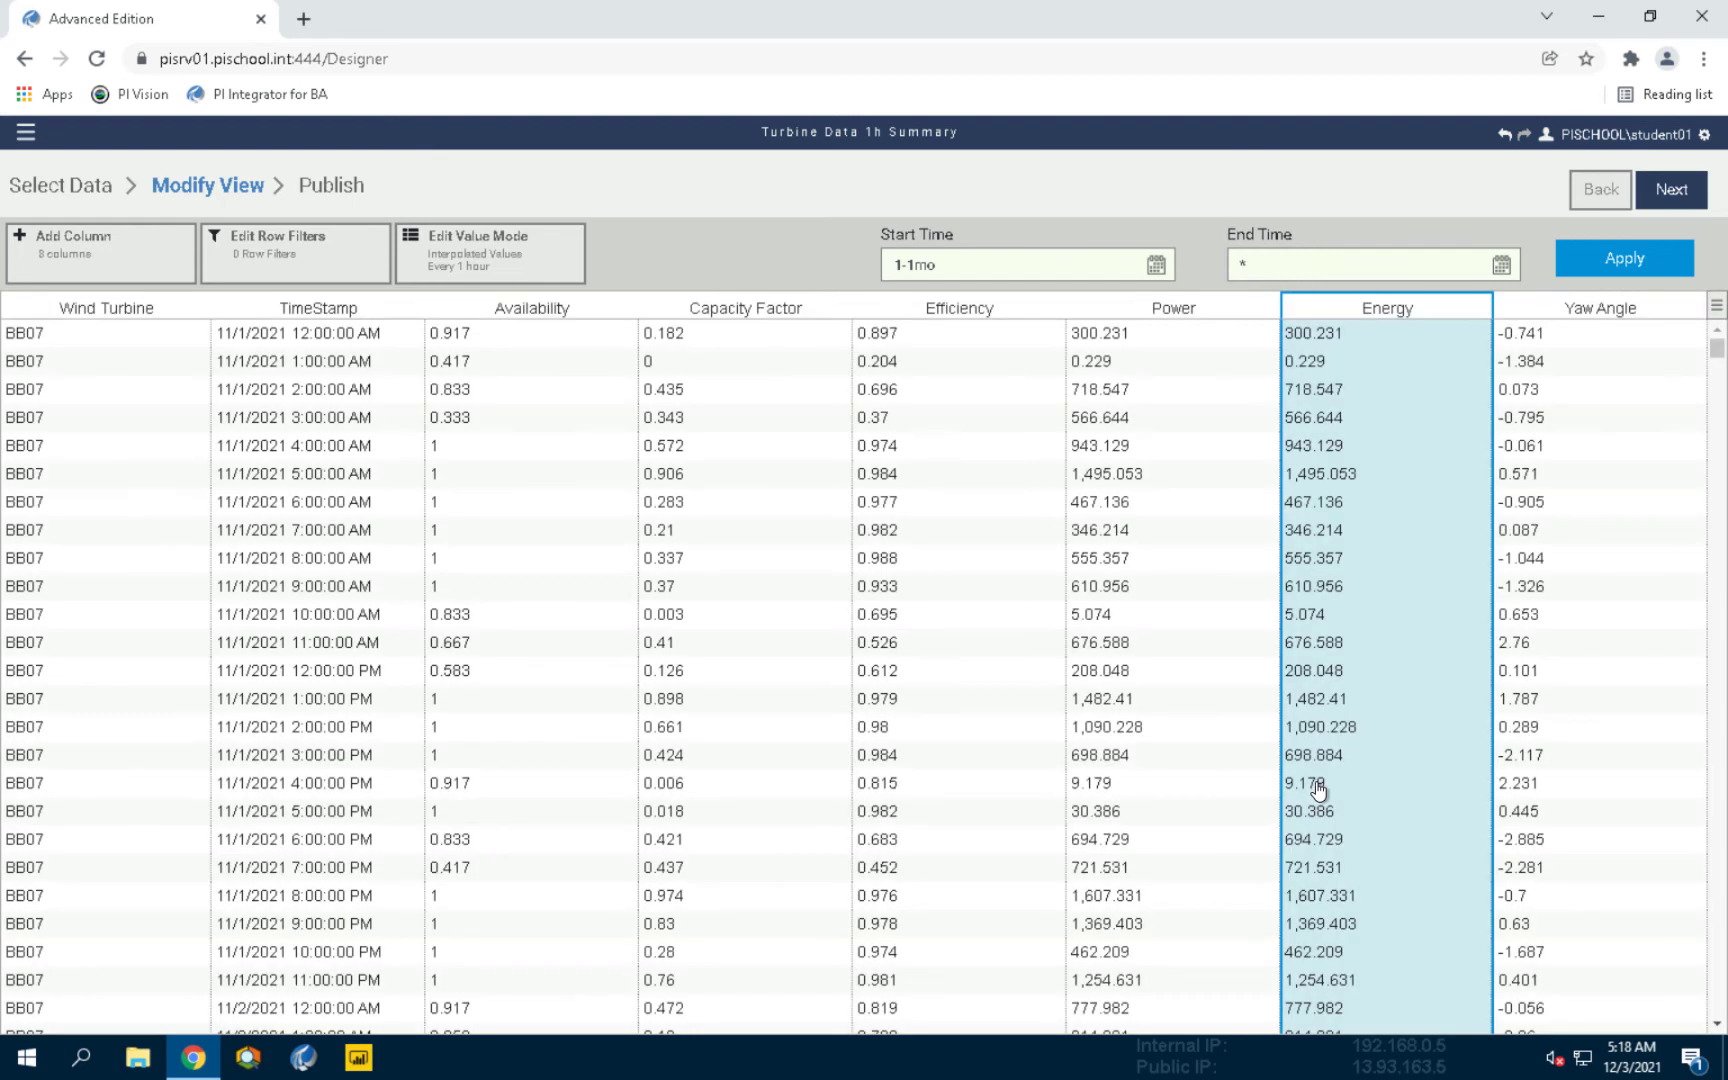
Step: Move to publishing and set the target configuration to SQL Server
{"action": "left_click", "coordinate": [1690, 200]}
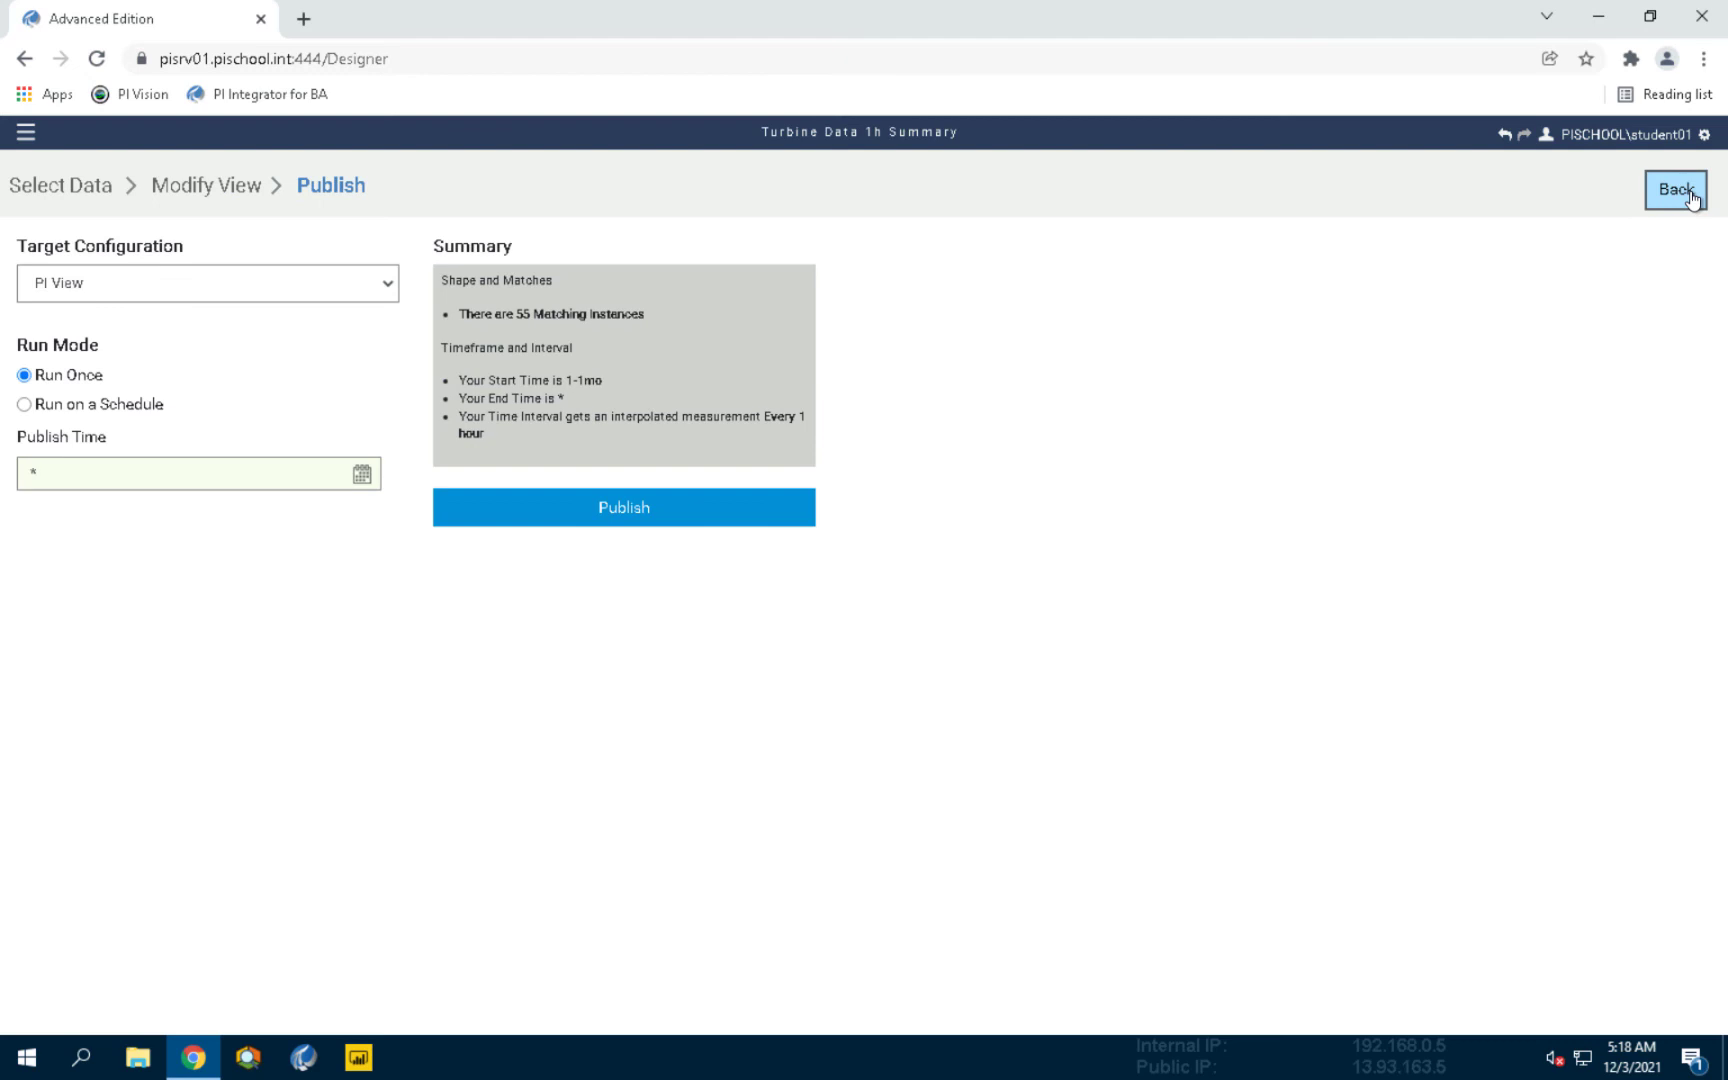
{"action": "left_click", "coordinate": [324, 270]}
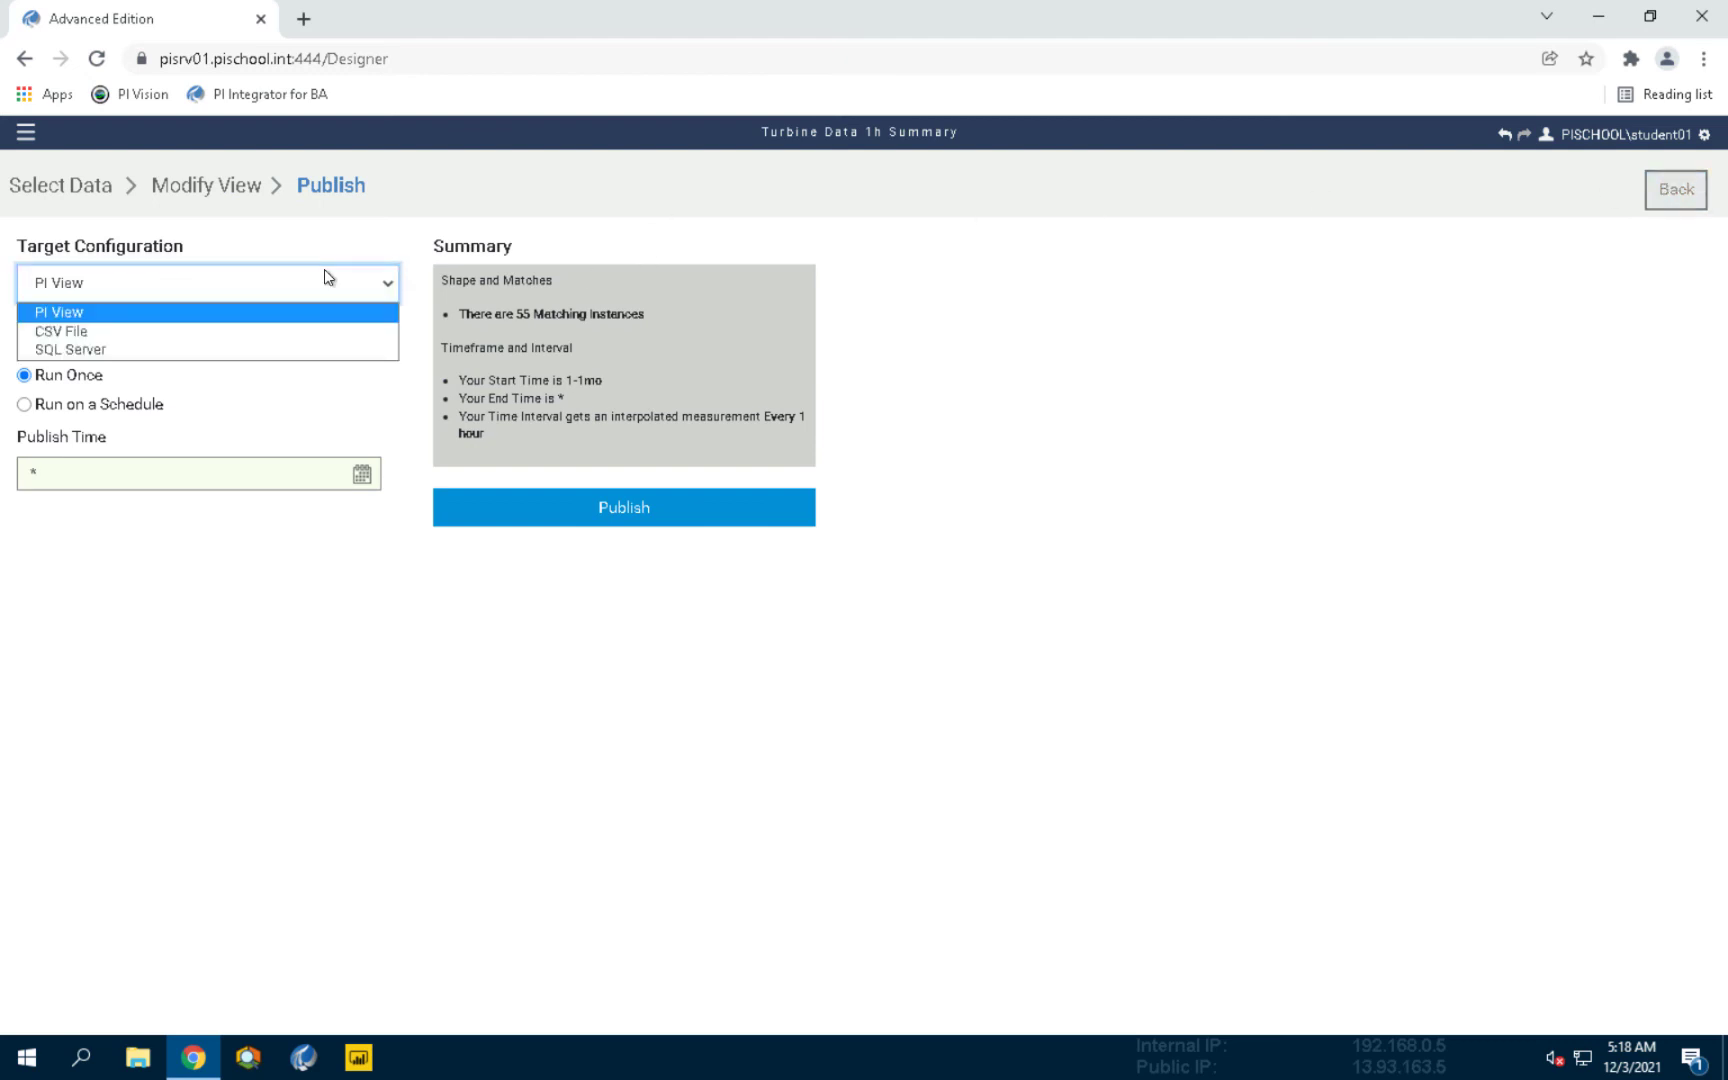
{"action": "left_click", "coordinate": [290, 350]}
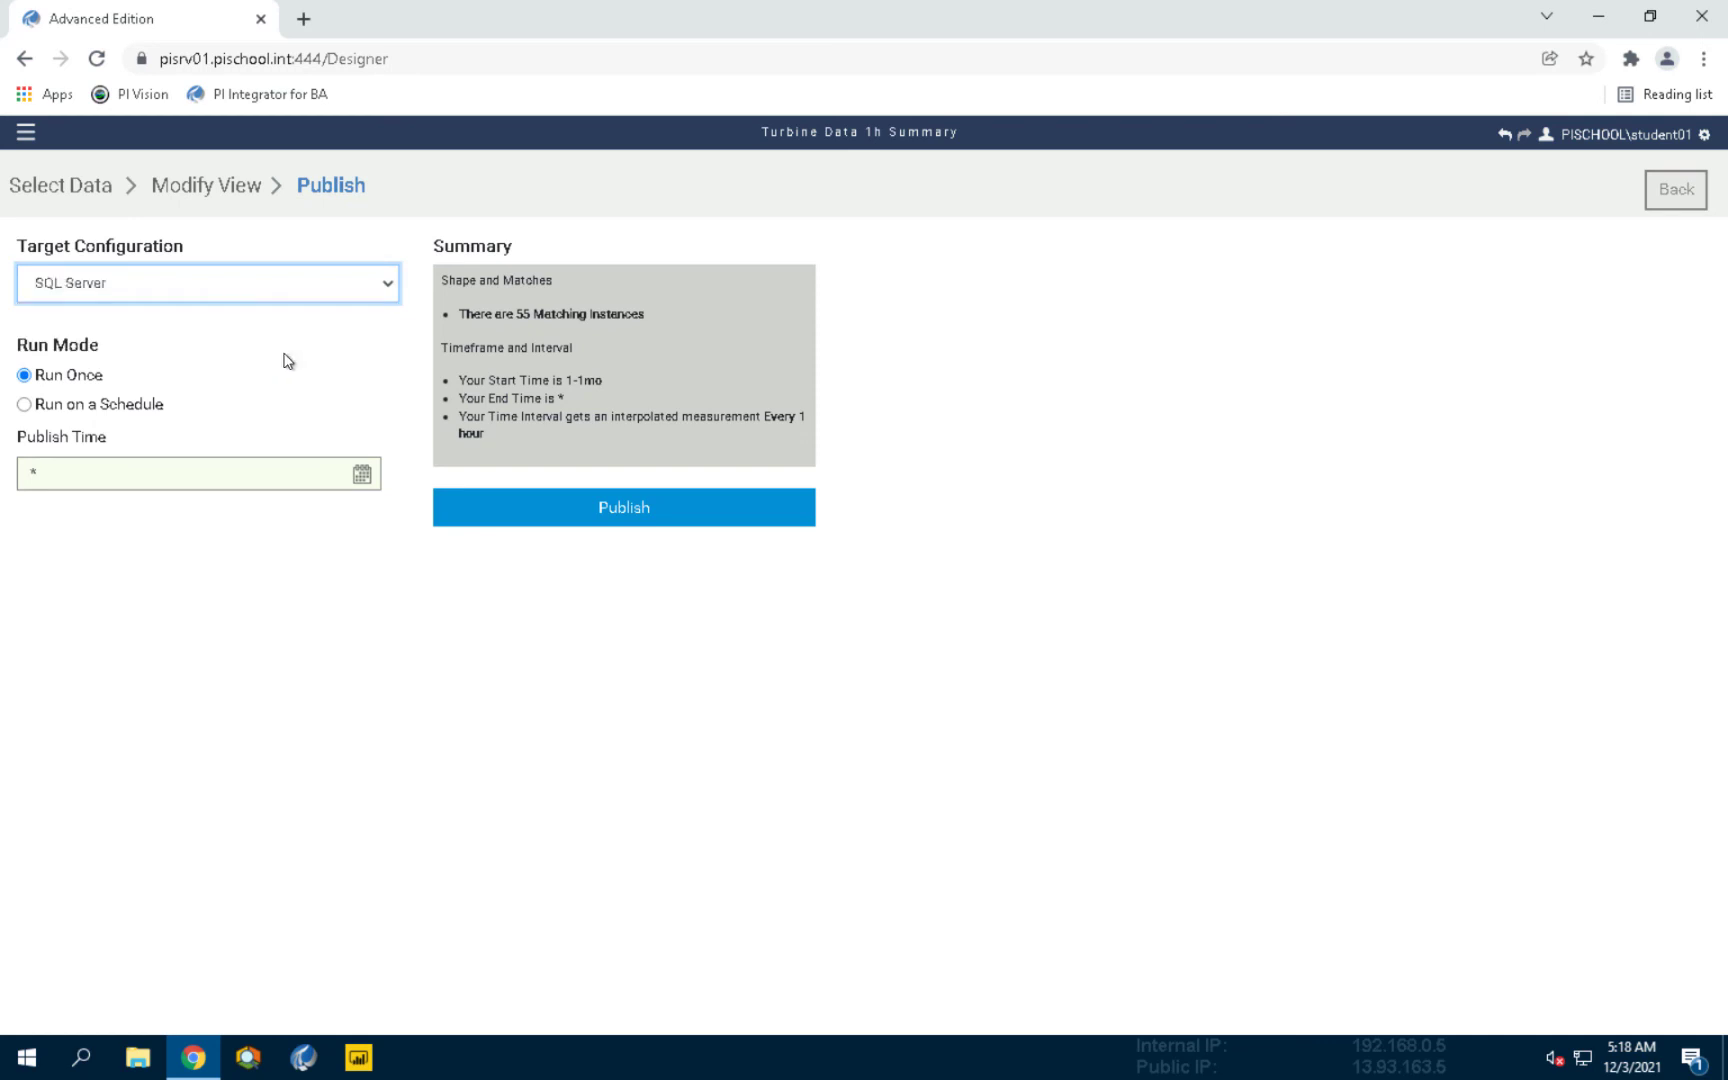
Step: Schedule the run to recur every 1 hour and publish Turbine Data 1h Summary
{"action": "left_click", "coordinate": [148, 407]}
{"action": "left_click", "coordinate": [135, 528]}
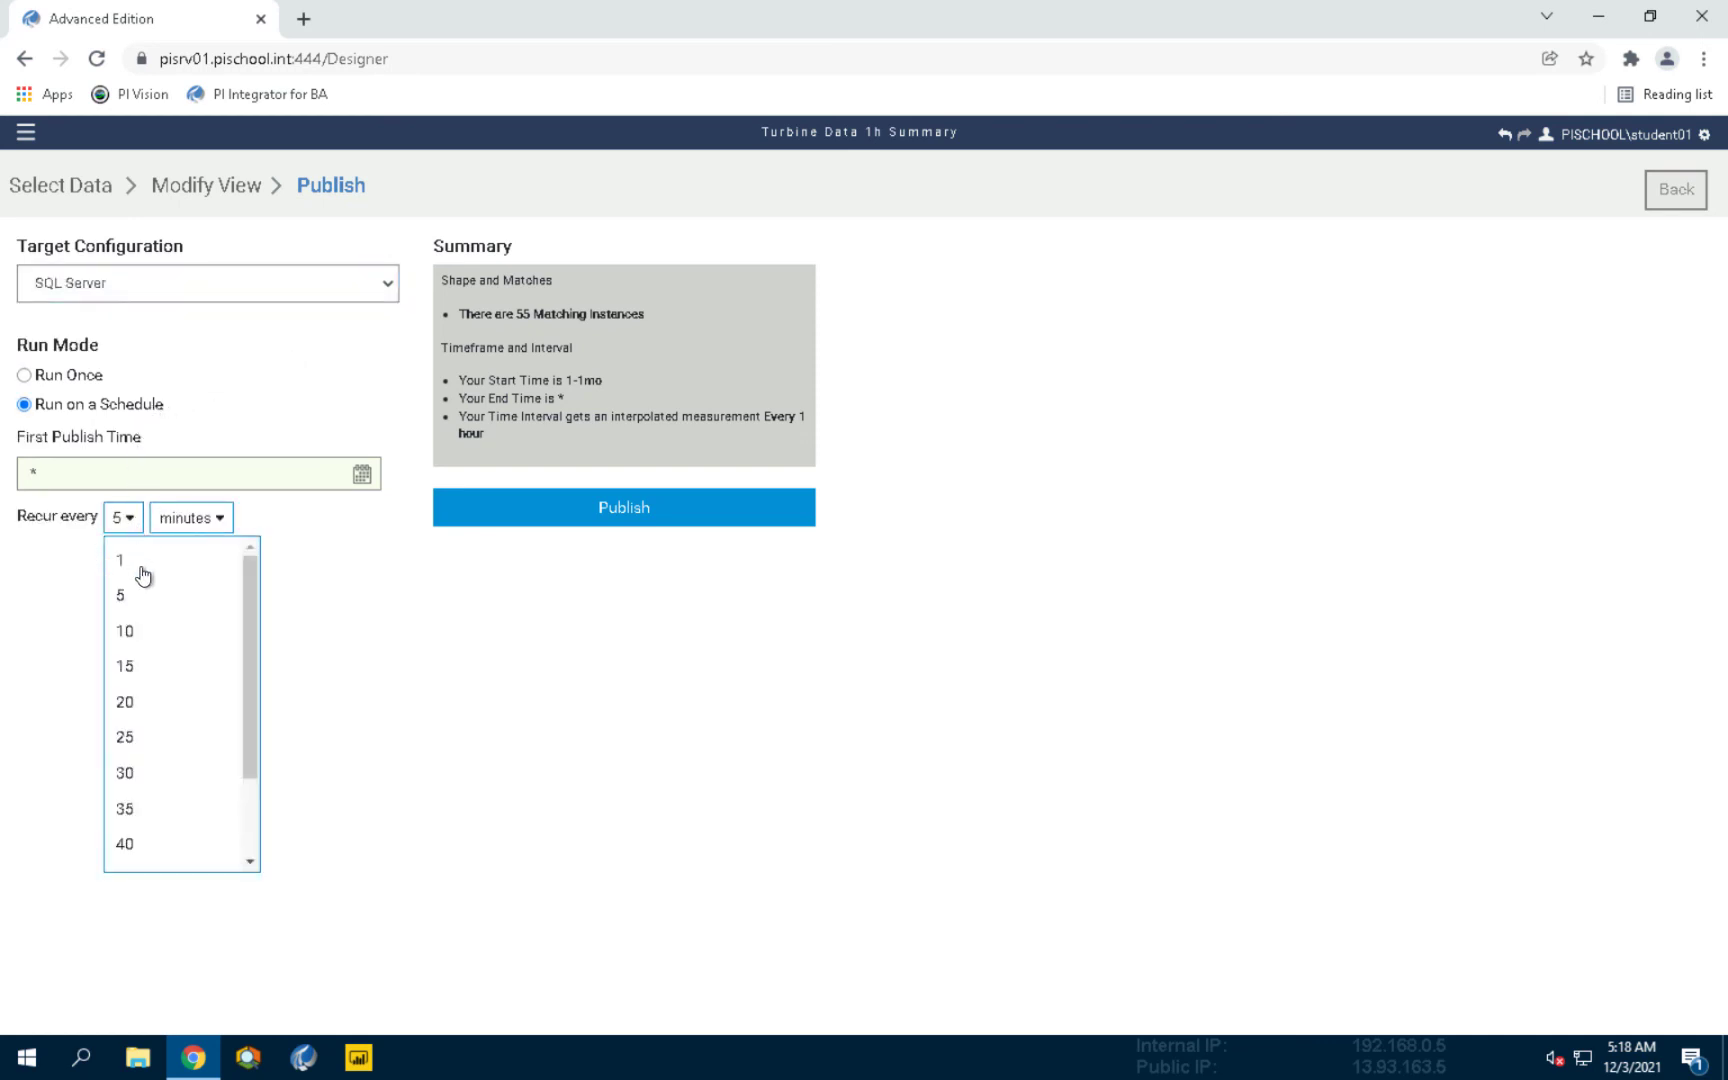
{"action": "left_click", "coordinate": [143, 562]}
{"action": "left_click", "coordinate": [193, 523]}
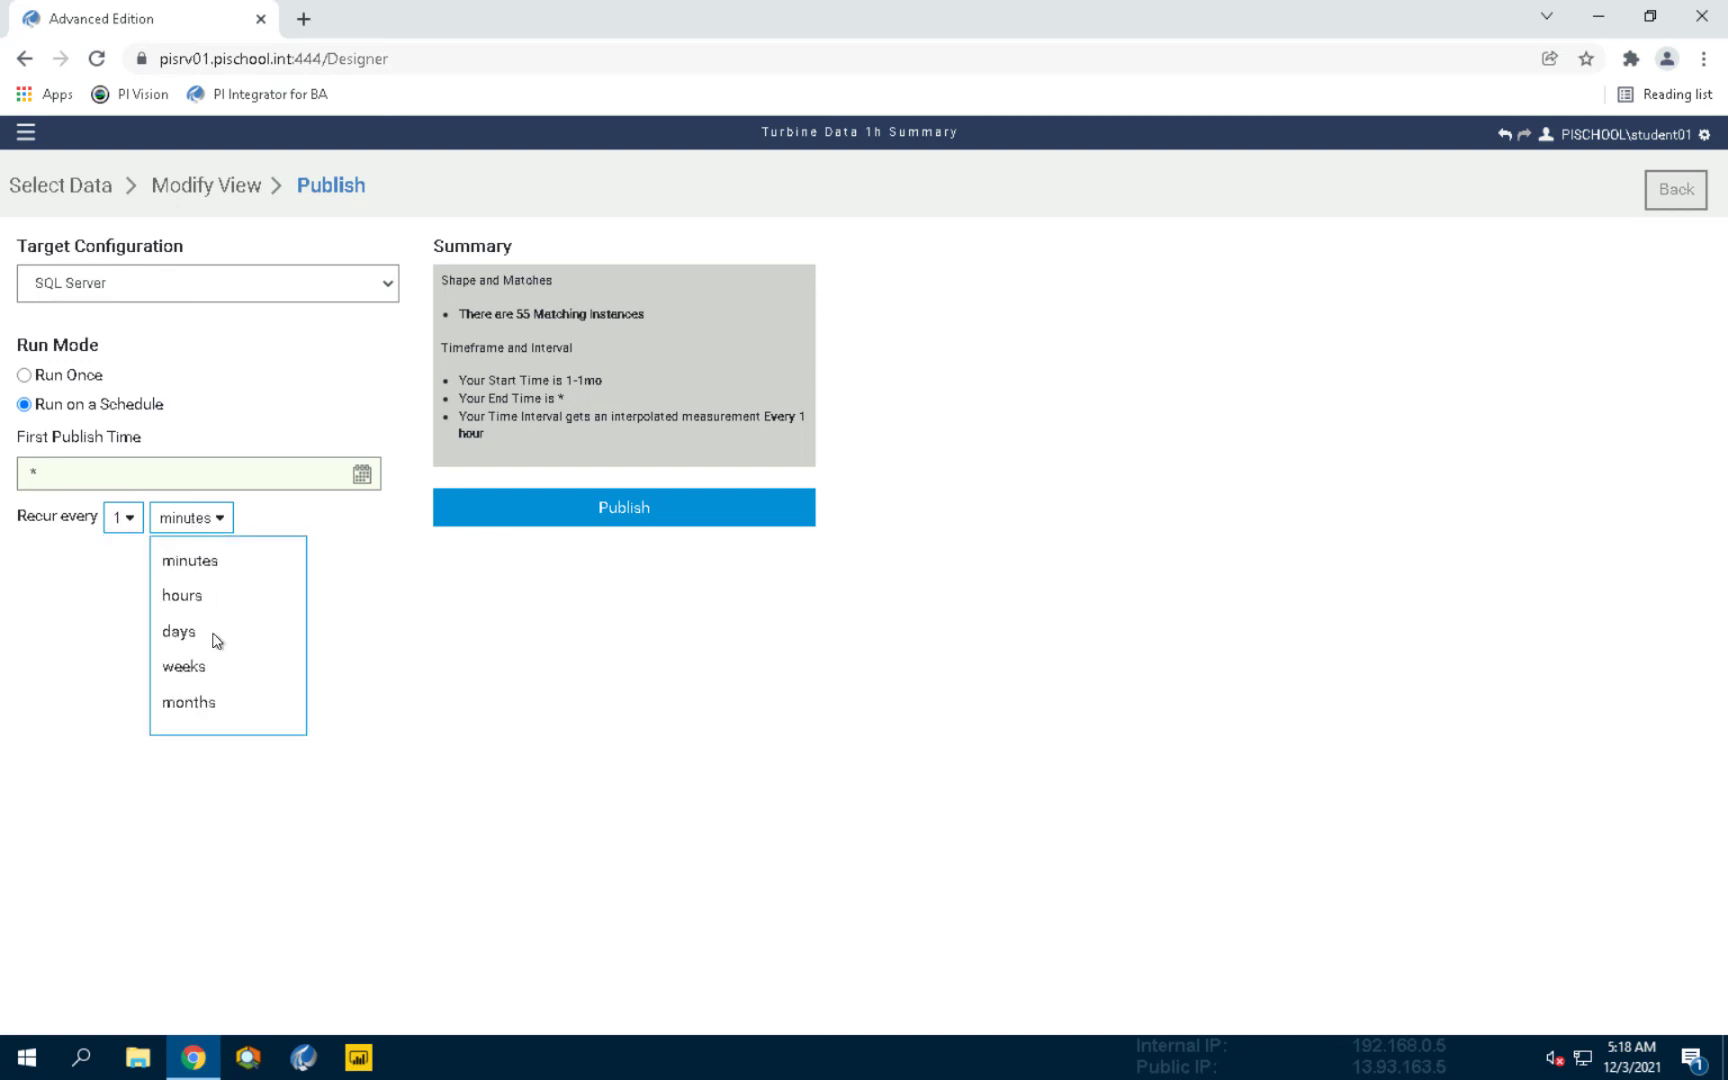
{"action": "left_click", "coordinate": [220, 605]}
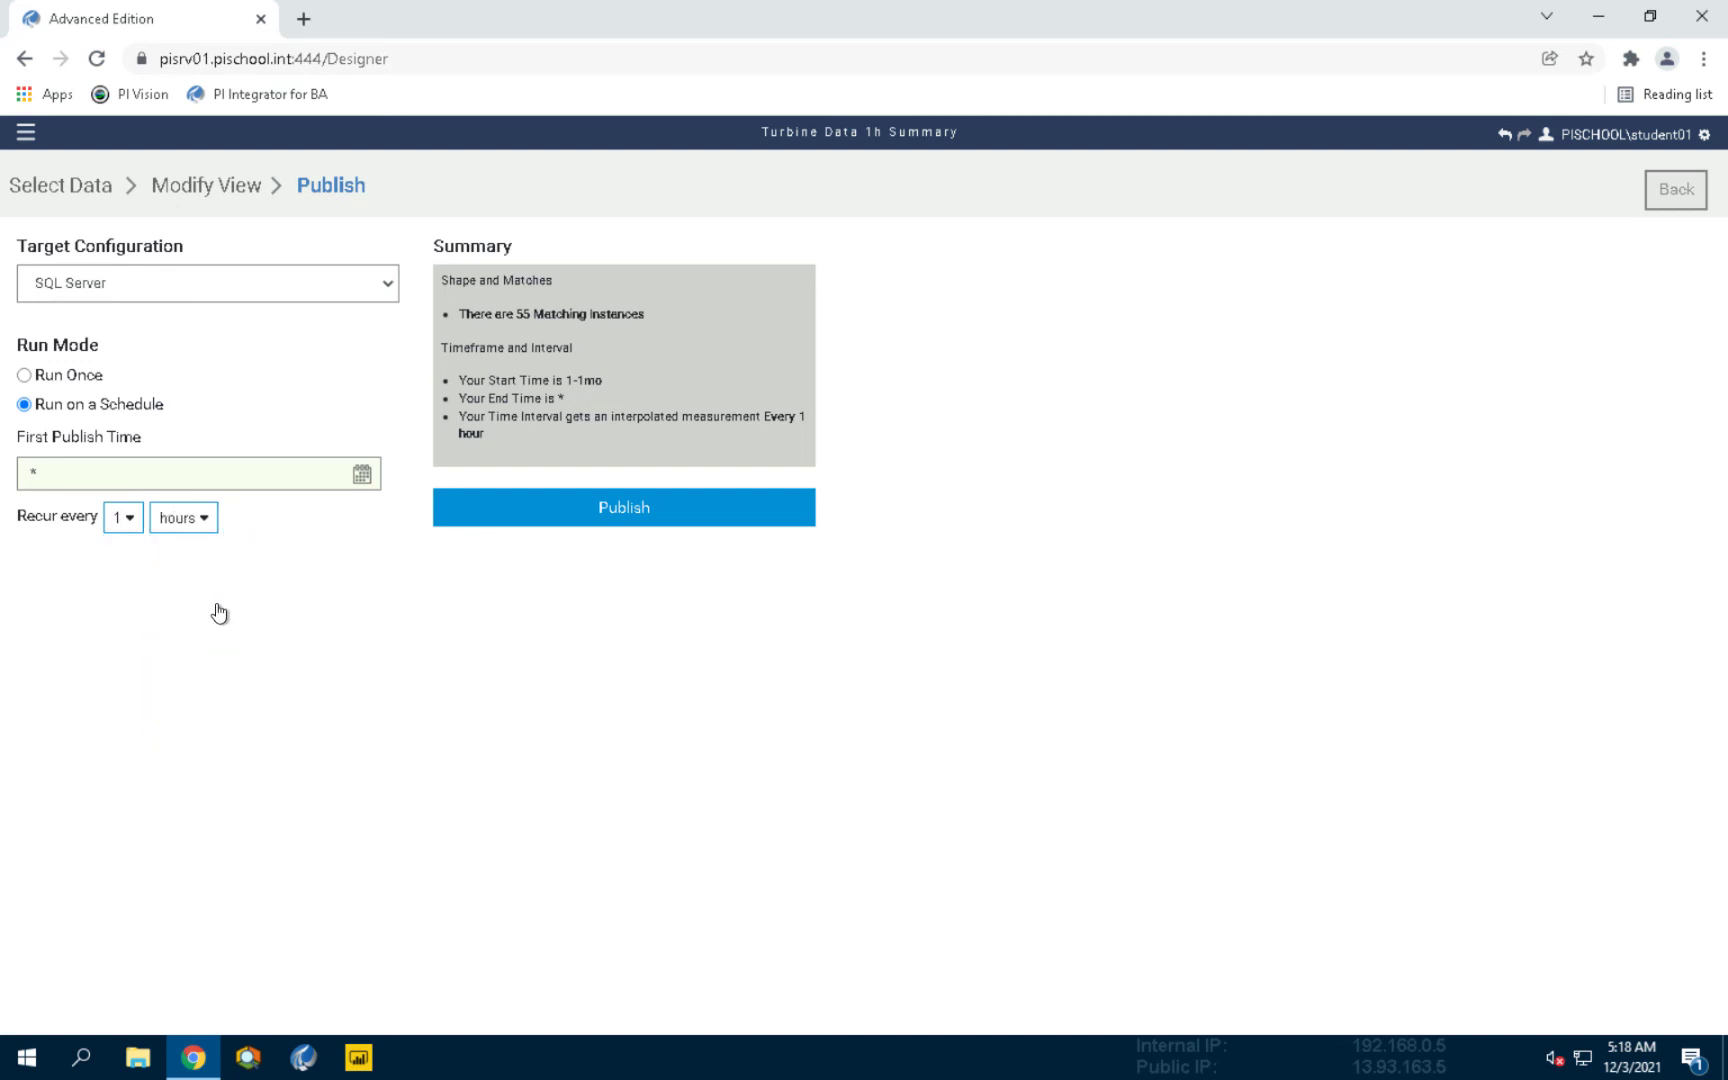
{"action": "left_click", "coordinate": [534, 521]}
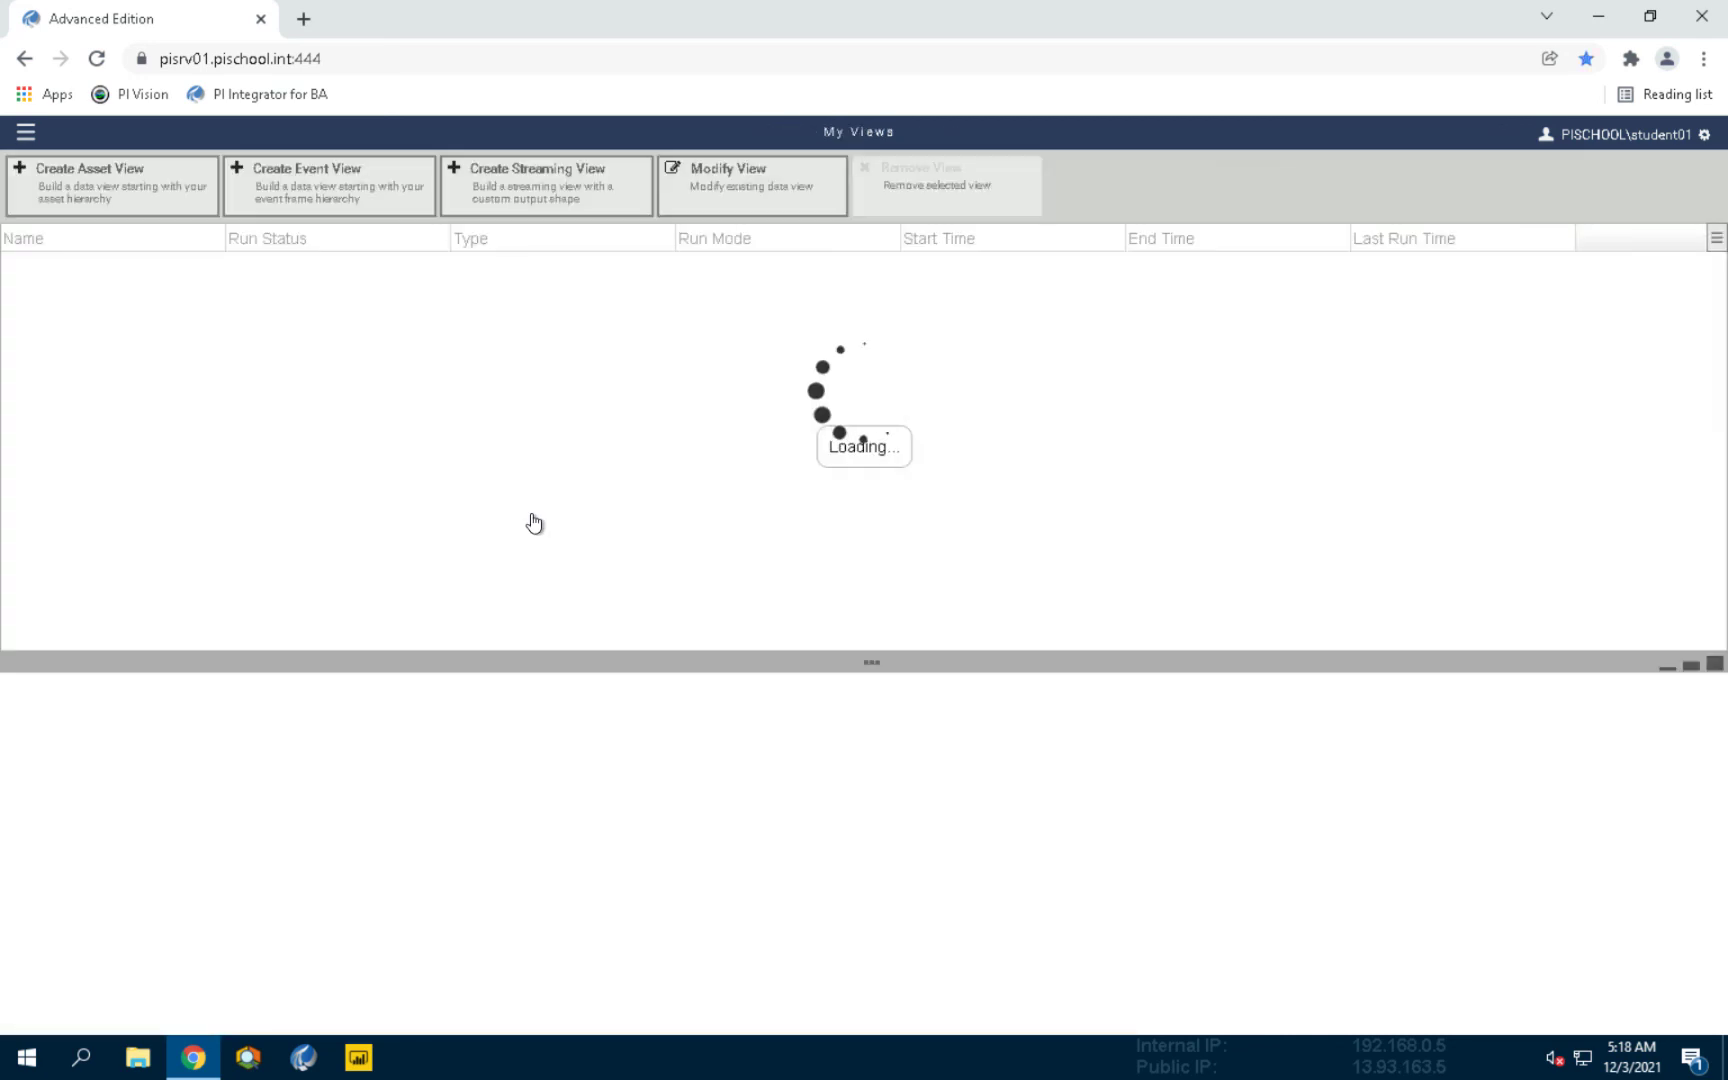